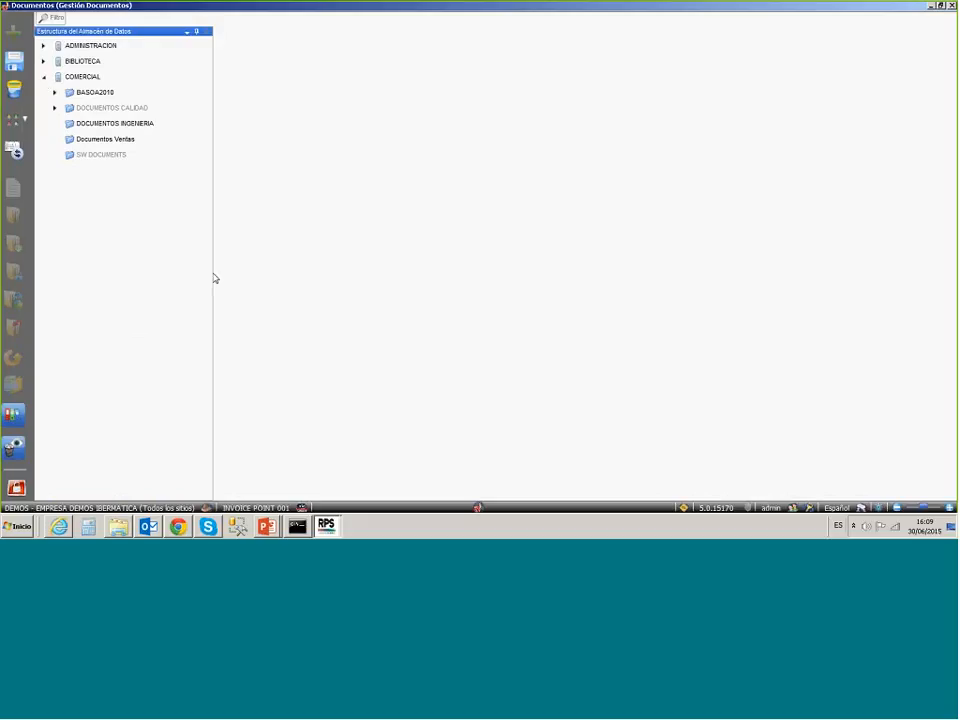
- Widen the data store tree, expand ADMINISTRACION and show the files in DOCUMENTOS DE COMPRAS
left_click_drag(214, 275, 255, 275)
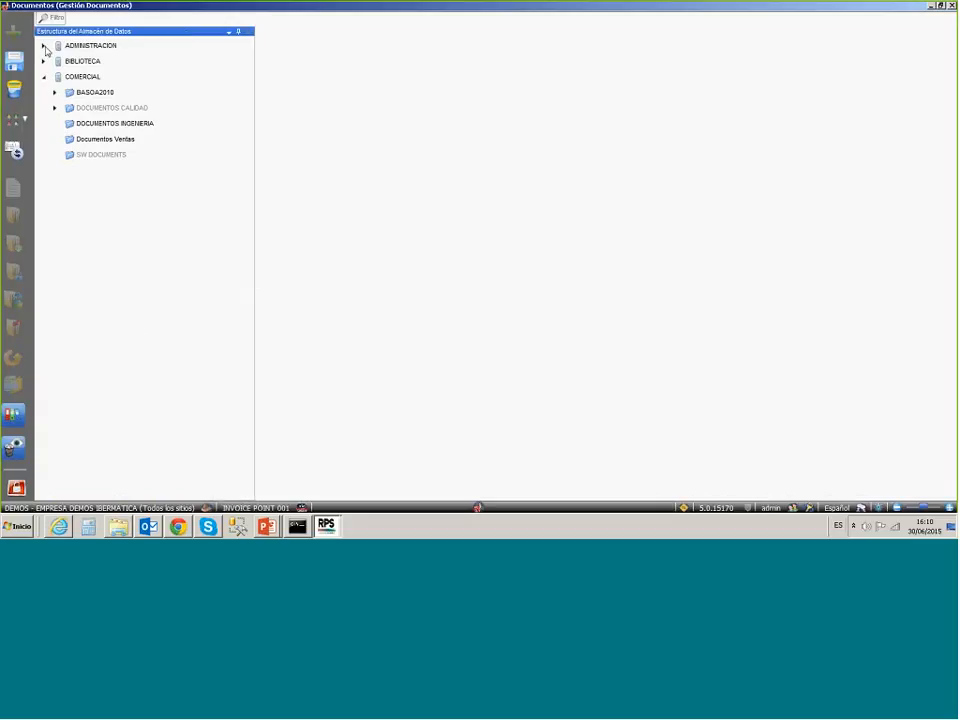
left_click(43, 45)
left_click(109, 110)
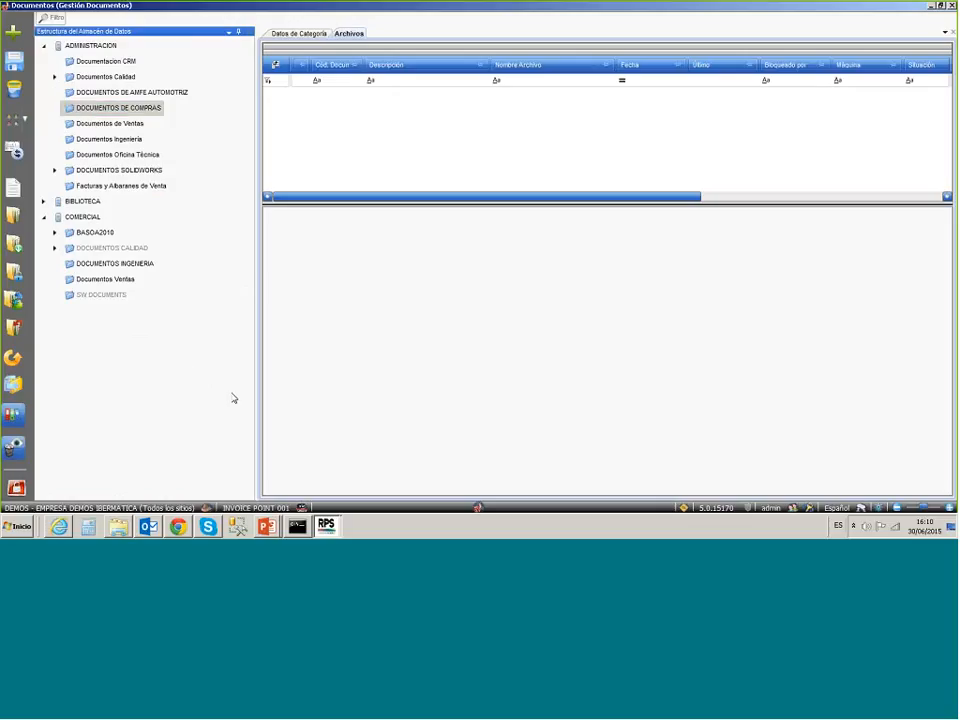
- Return to RPS Desktop and open the Hoja de Pedidos form of the Compras module
left_click(326, 524)
left_click(300, 482)
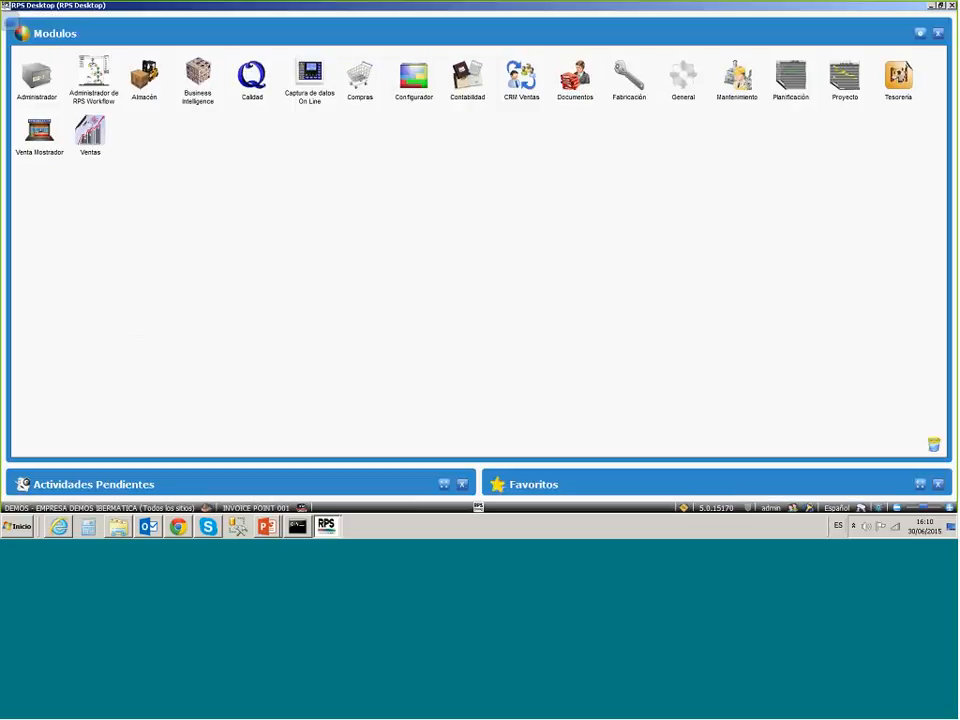
left_click(362, 80)
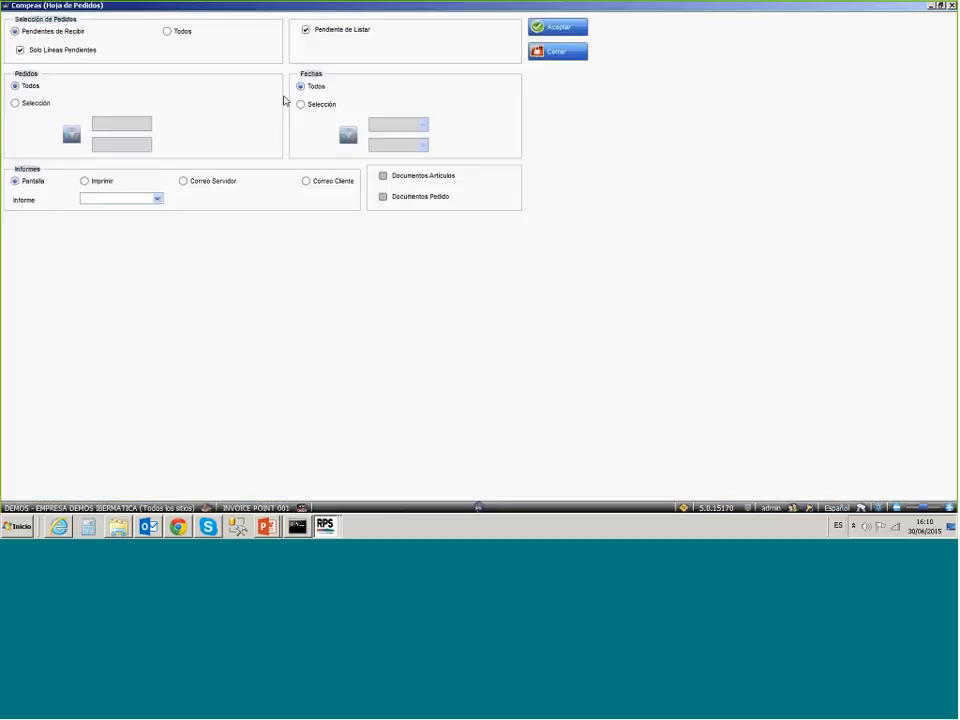
- Generate the on-screen order sheets for pending purchase orders dated 01/04/2015 to 30/04/2015
left_click(300, 104)
type("01/04/2")
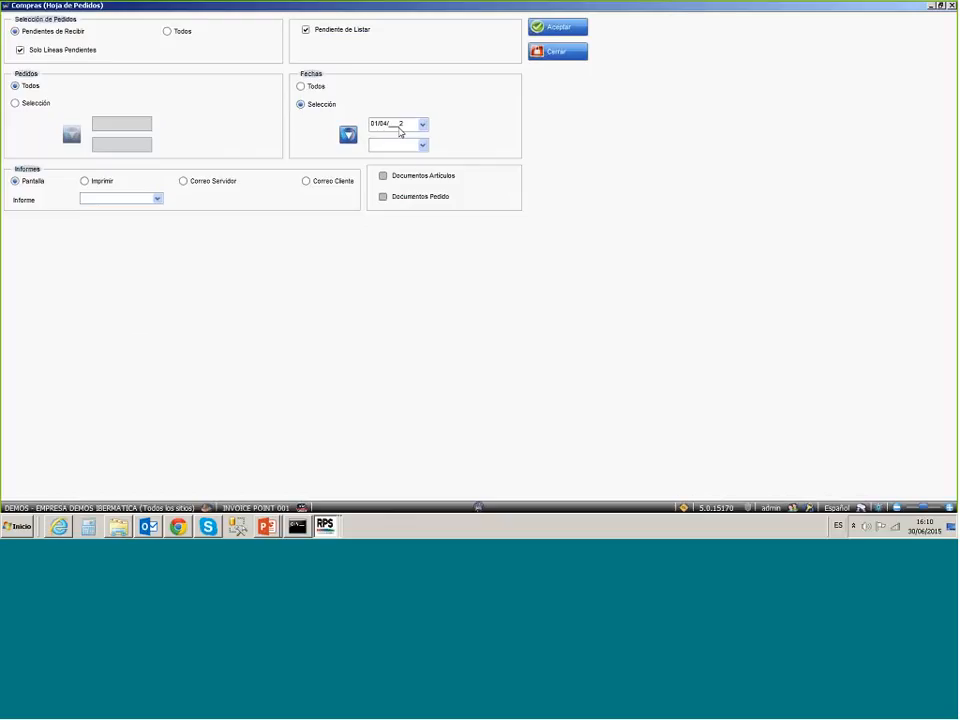
type("015")
key("Tab")
type("30042015")
key("Tab")
key("Tab")
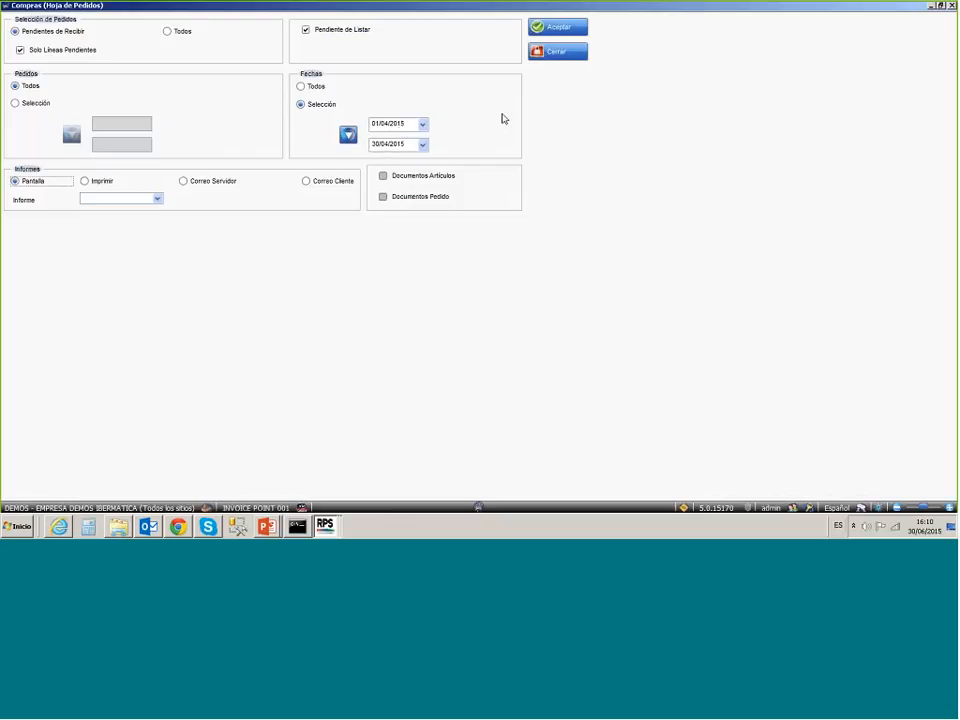
left_click(580, 31)
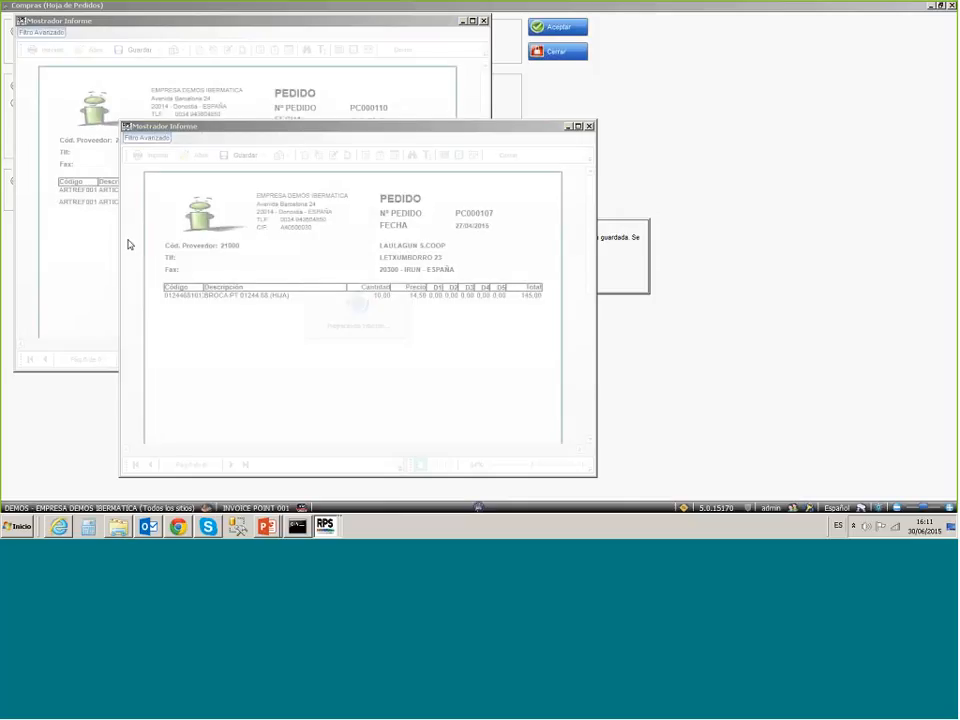
- Close both purchase order report viewer windows
left_click(325, 525)
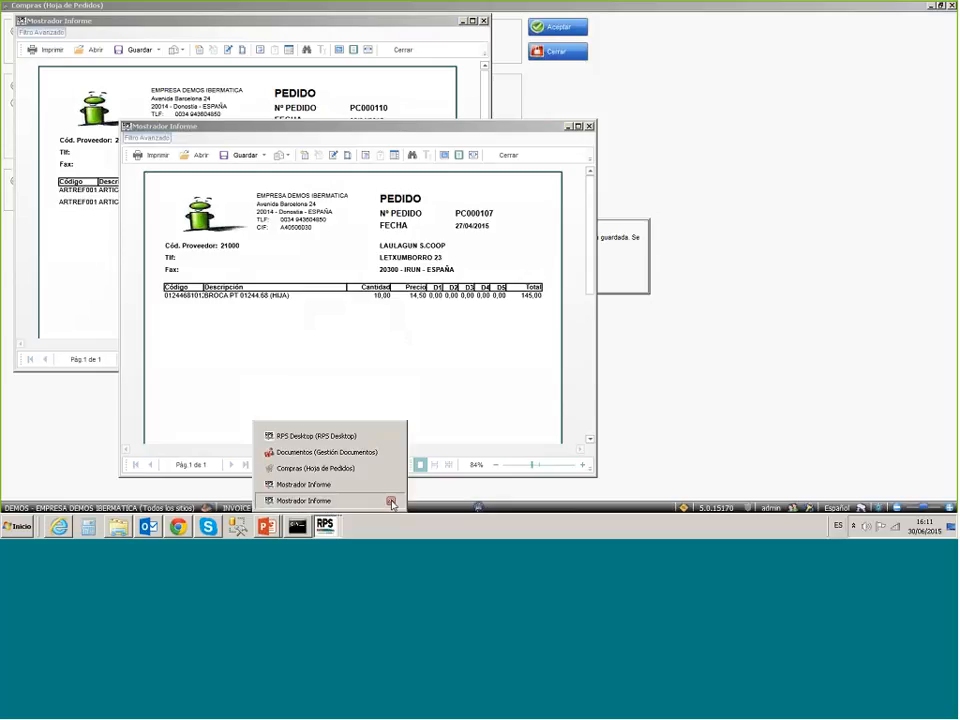
left_click(391, 501)
left_click(391, 501)
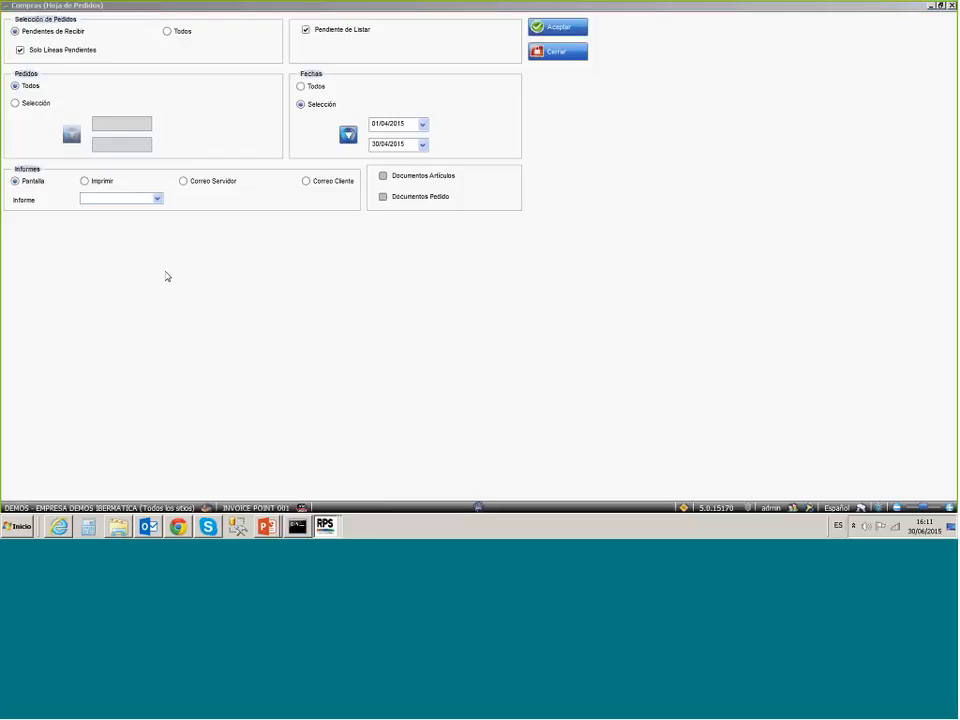
- Return to Gestión Documentos, rerun the unfiltered document query and list the files in DOCUMENTOS DE COMPRAS
left_click(325, 526)
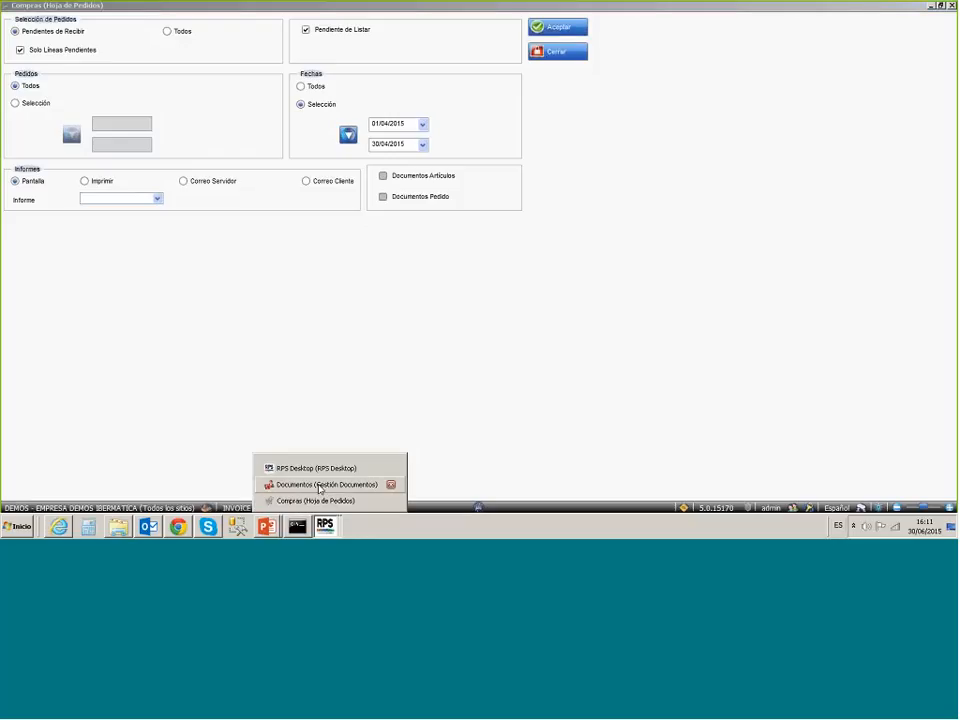
left_click(319, 485)
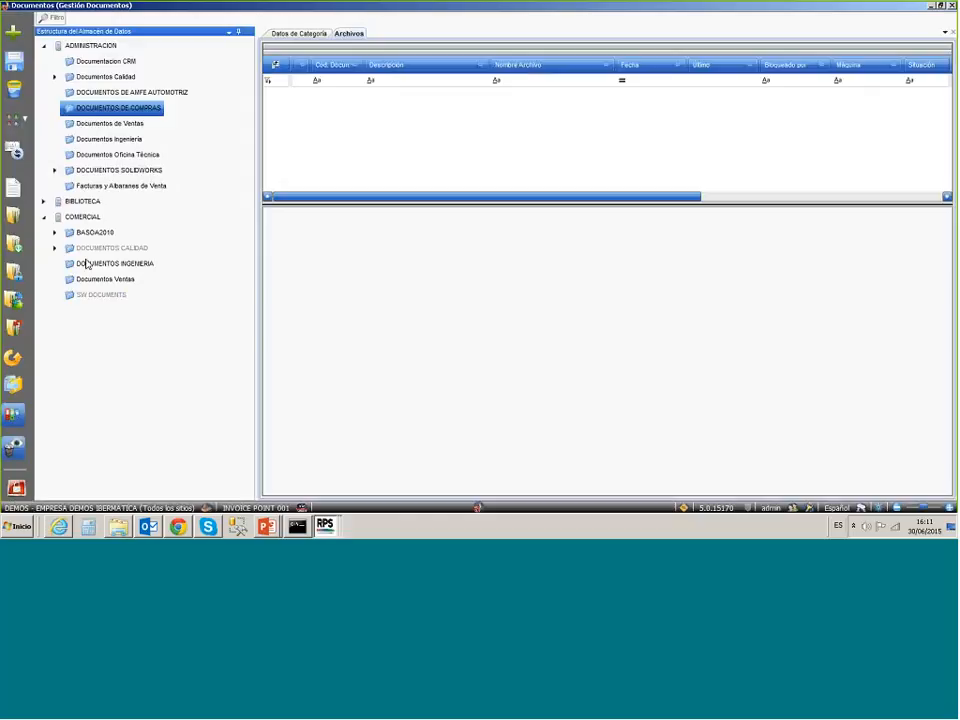
left_click(50, 18)
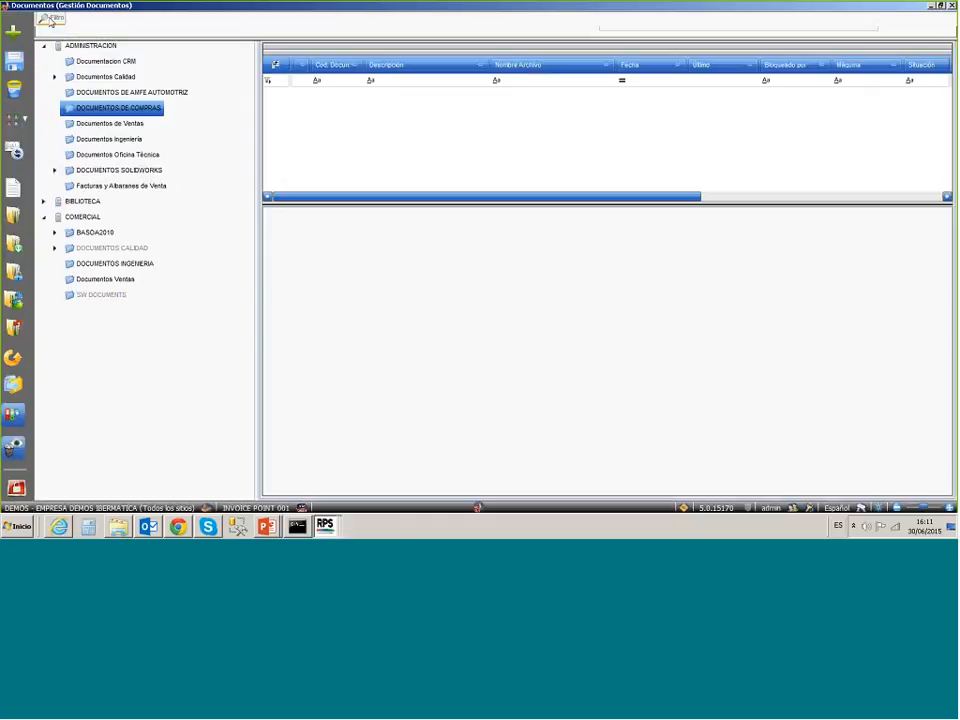
left_click(905, 66)
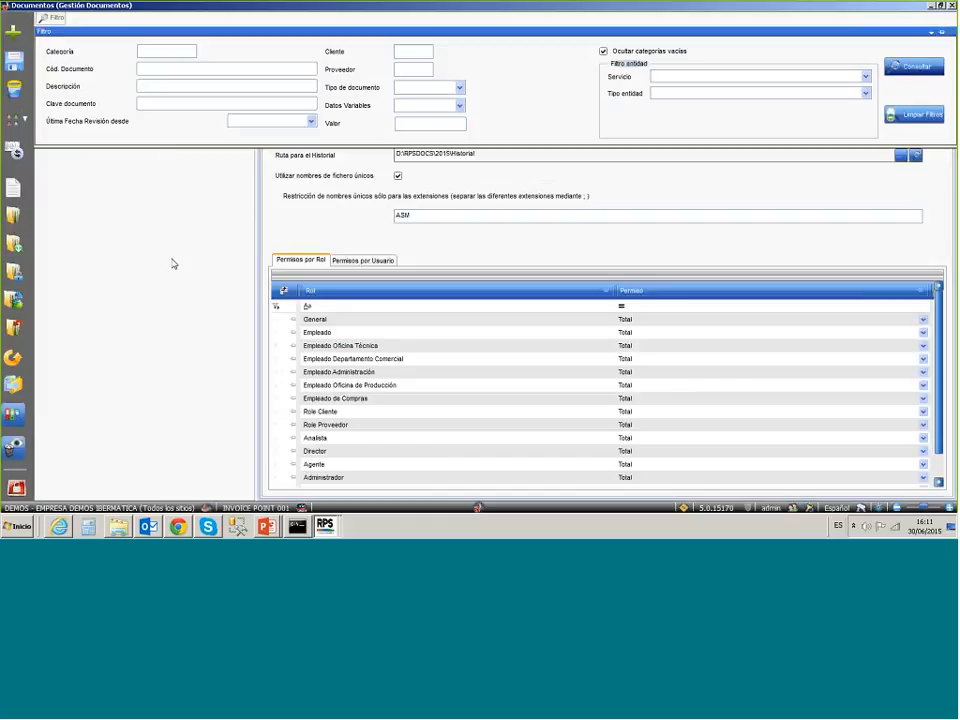
left_click(118, 107)
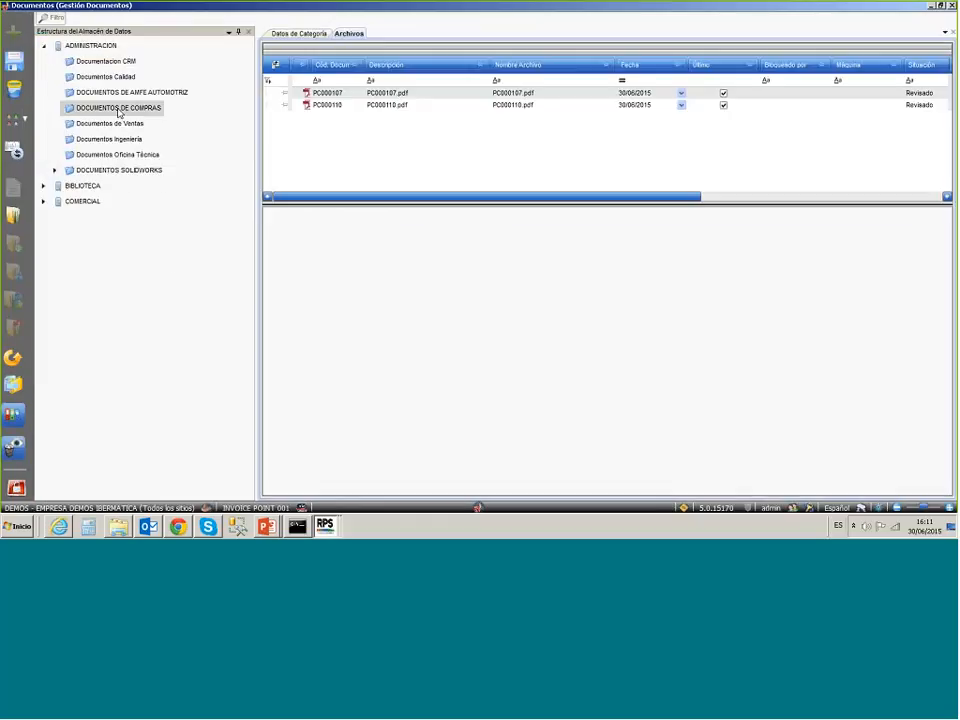
- Show the data card and preview of the first purchase order PDF and enlarge its detail area
left_click(406, 95)
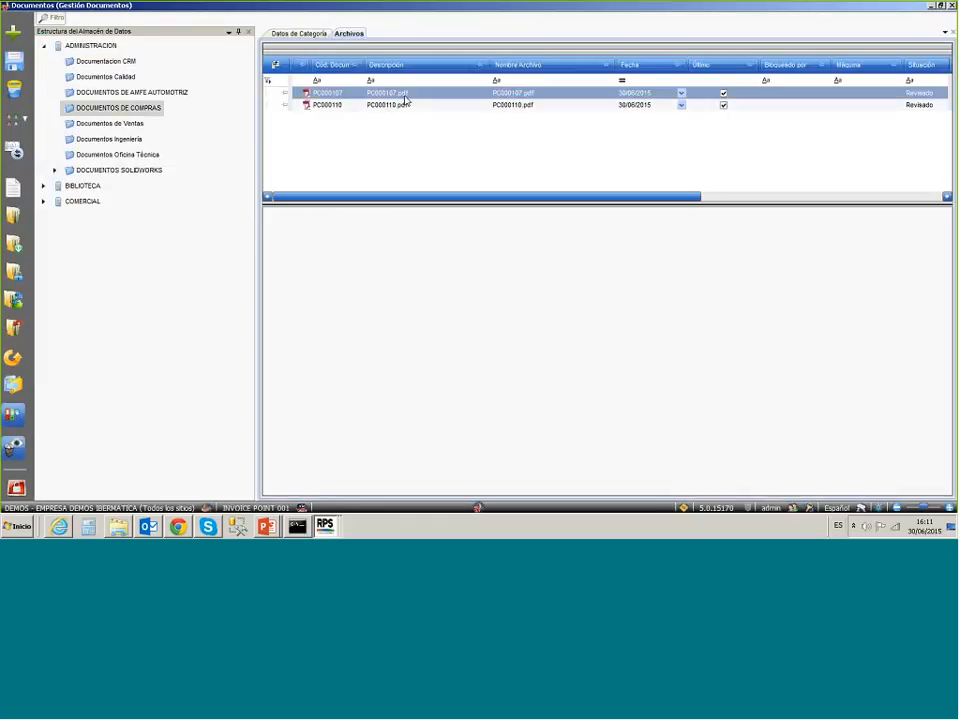
left_click(279, 97)
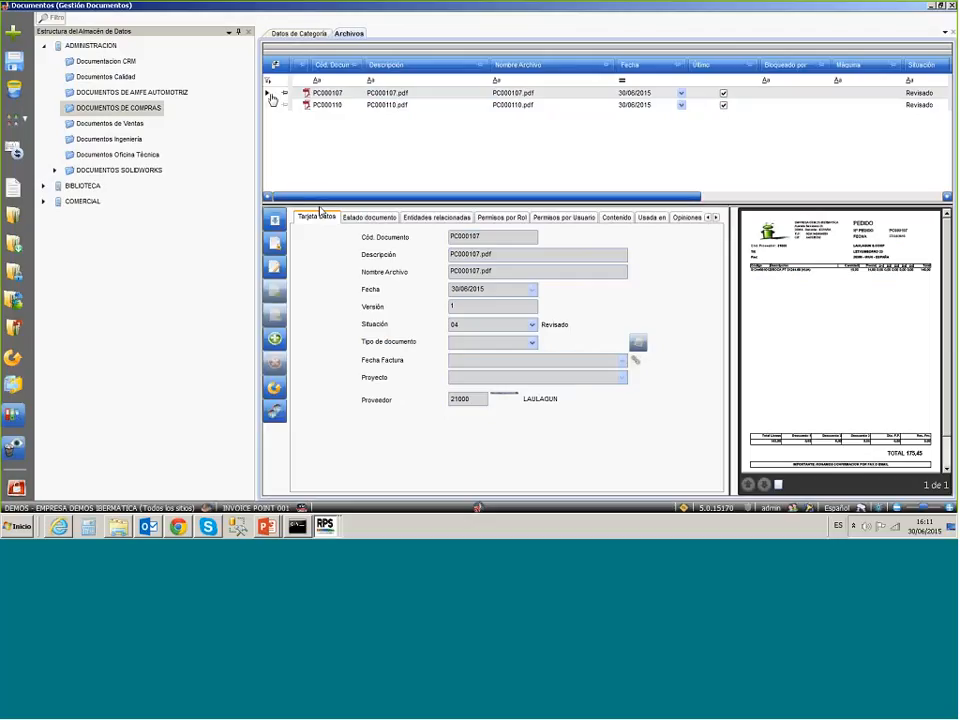
left_click_drag(319, 204, 316, 167)
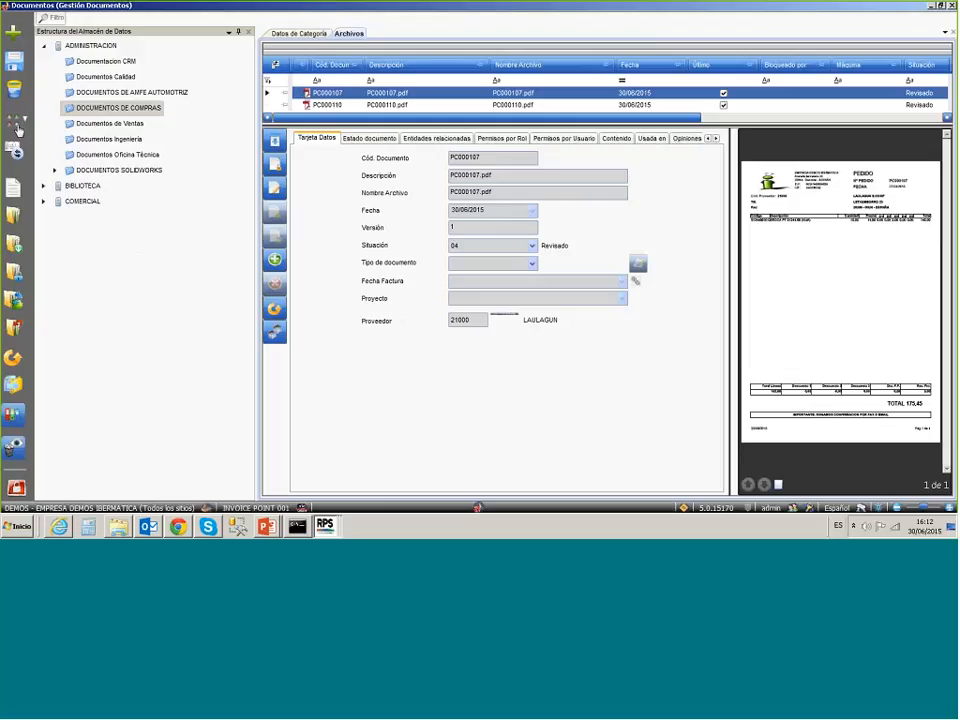
- List the files in Documentos Oficina Técnica and expand the BIBLIOTECA, Proyectos and COMERCIAL branches
left_click(147, 157)
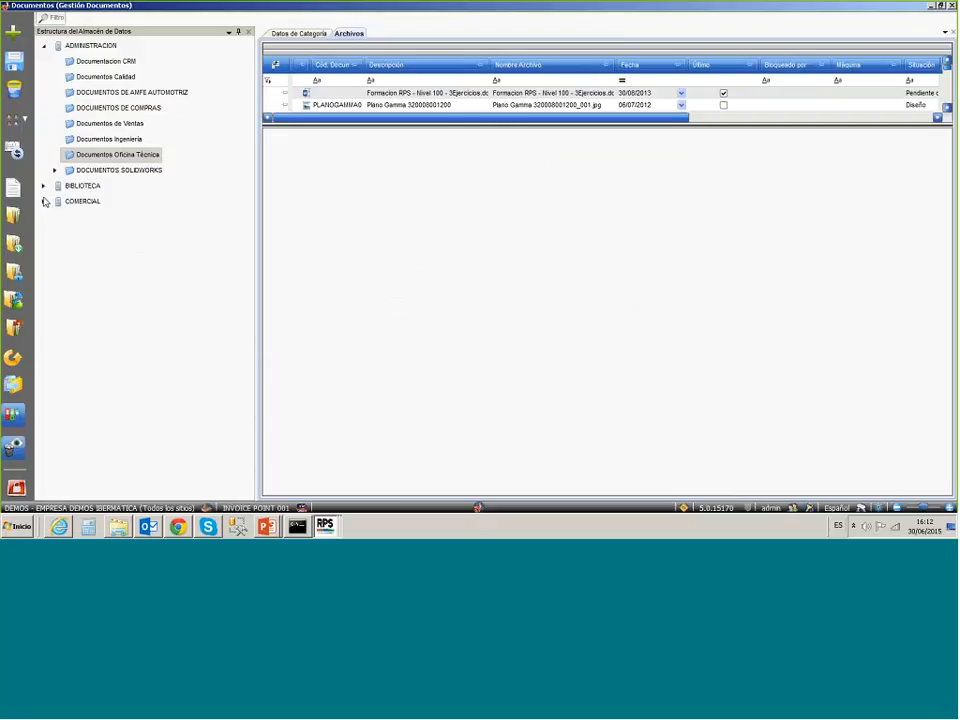
left_click(43, 189)
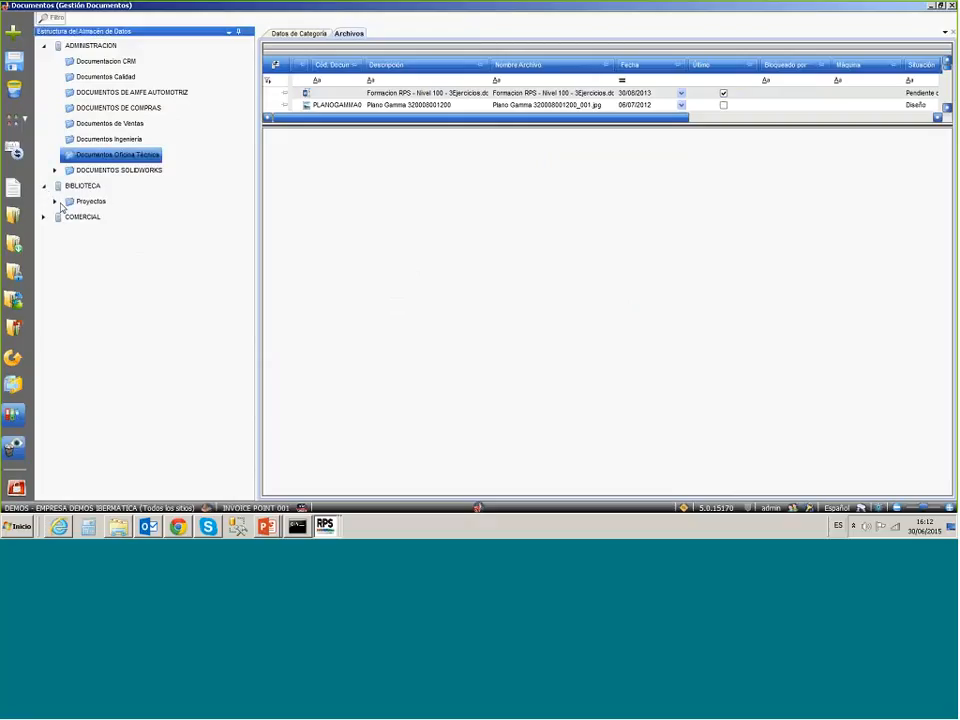
left_click(55, 202)
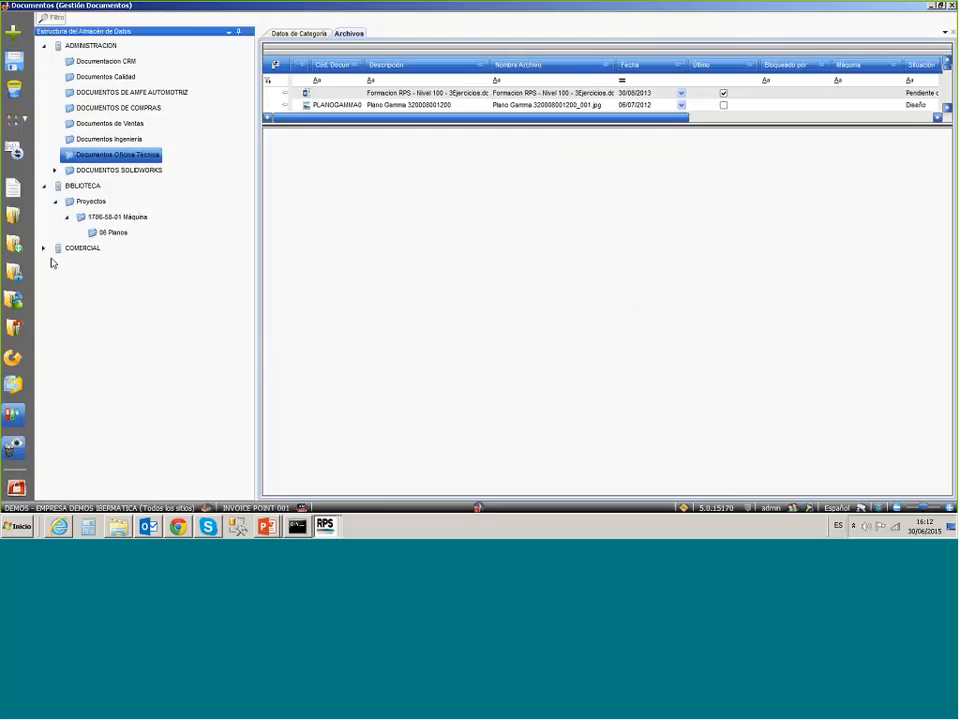
left_click(43, 248)
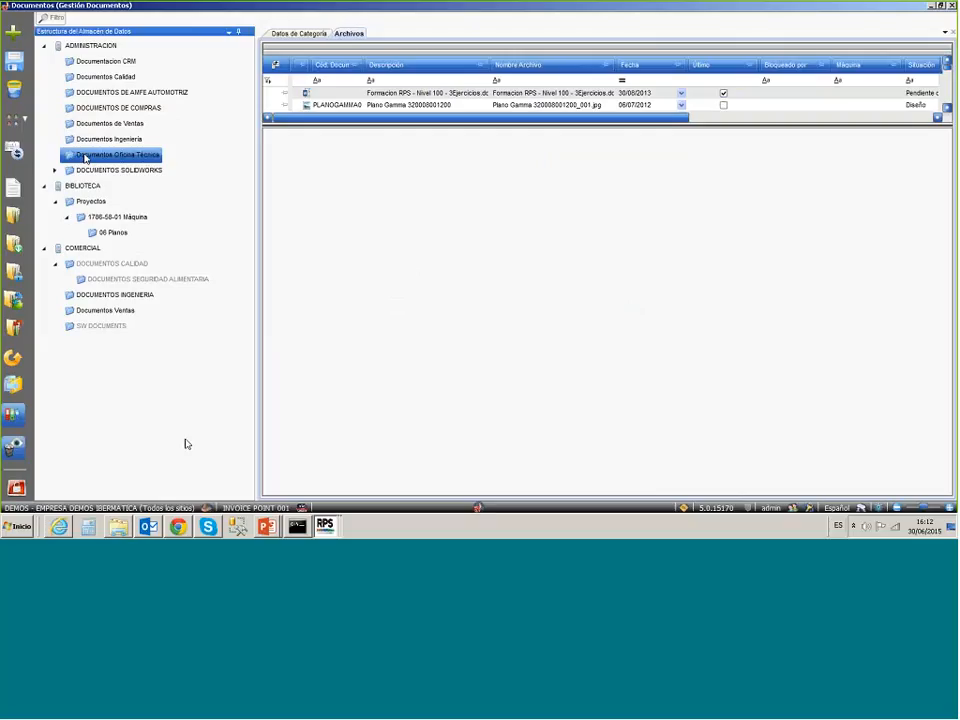
- Switch to Outlook, open the colleague's mail folder and start uploading the email "RV: Video demo (SW-RPS)" to RPS
mouse_move(148, 529)
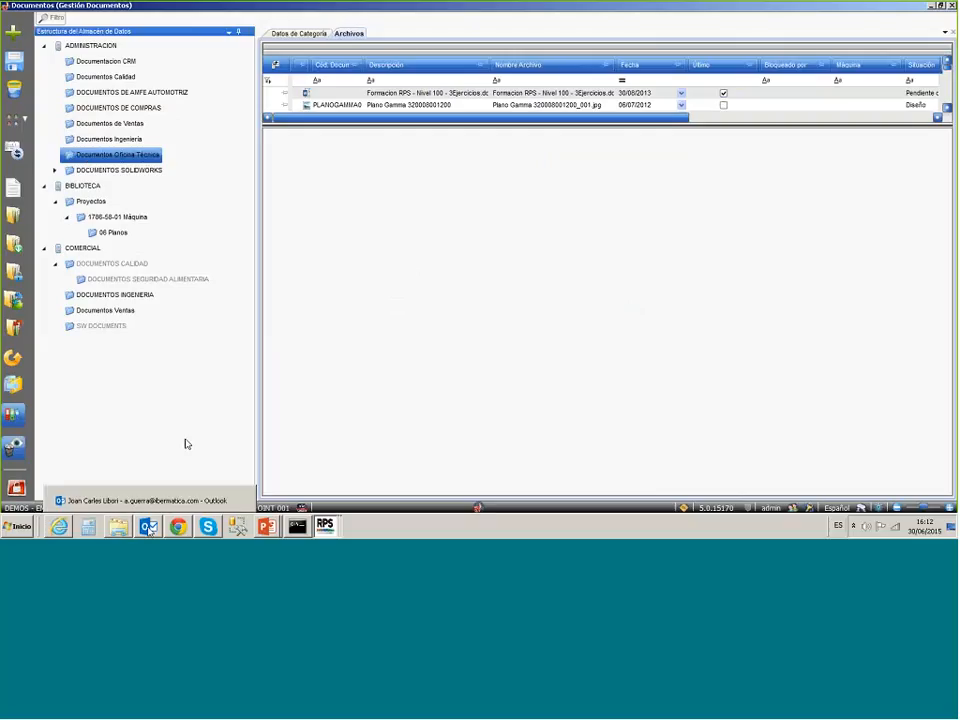
left_click(148, 529)
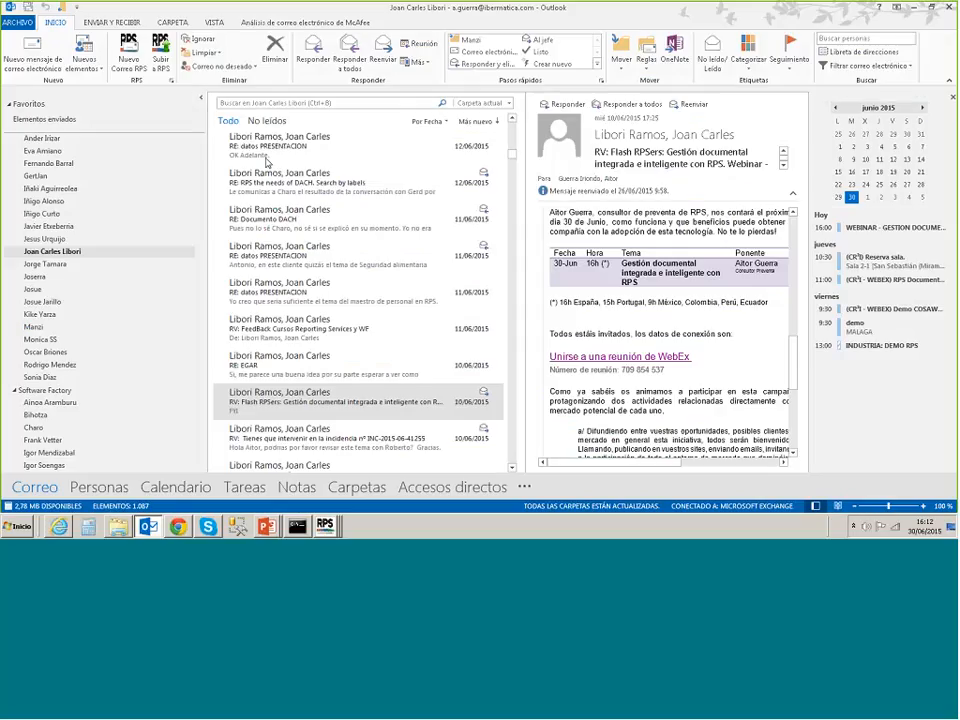
left_click(50, 163)
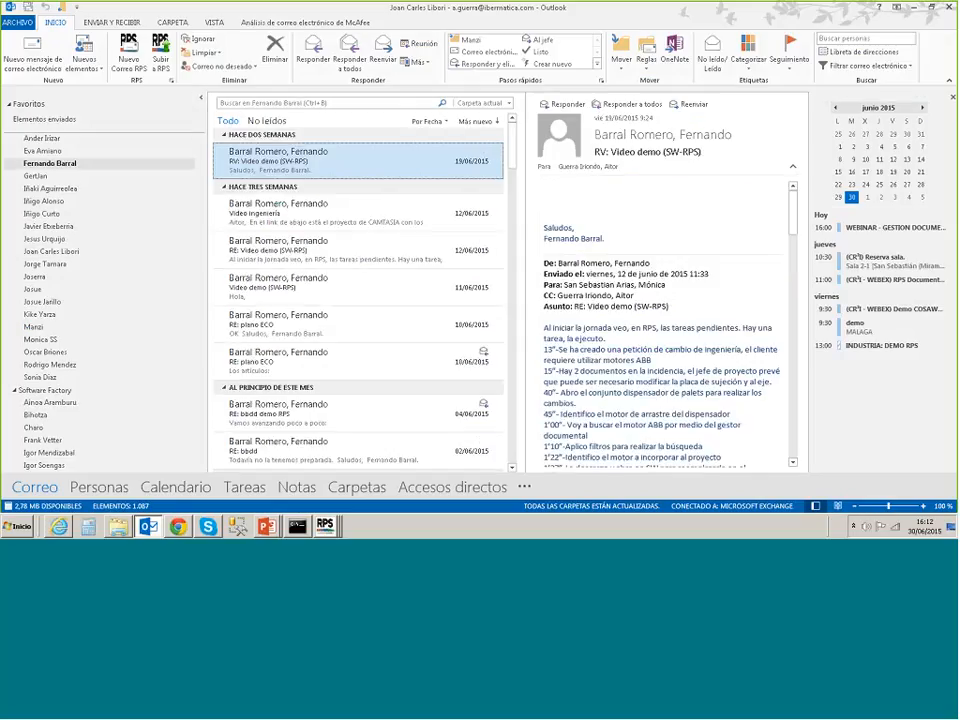
left_click(160, 52)
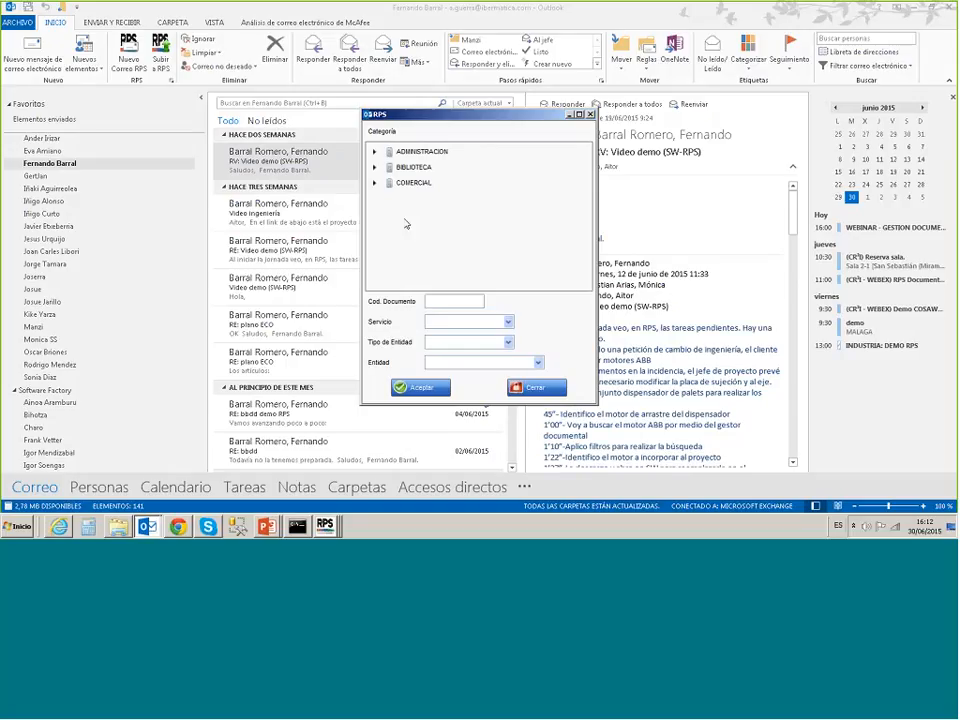
- Choose the category Documentos Ventas under COMERCIAL for the email and enter the document code hoy_77
left_click(376, 185)
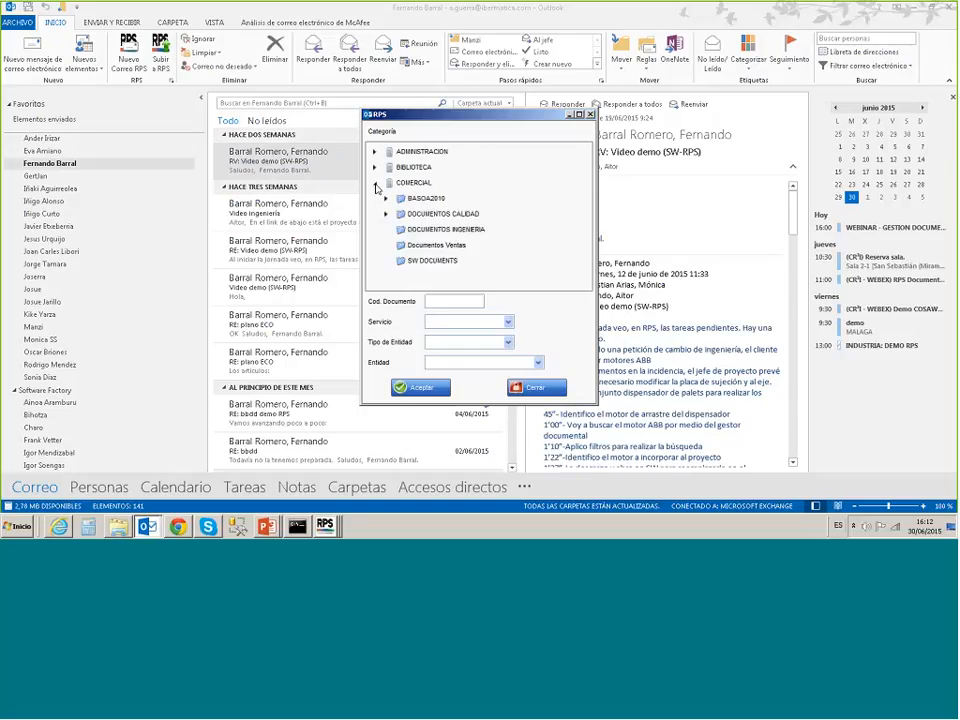
left_click(436, 245)
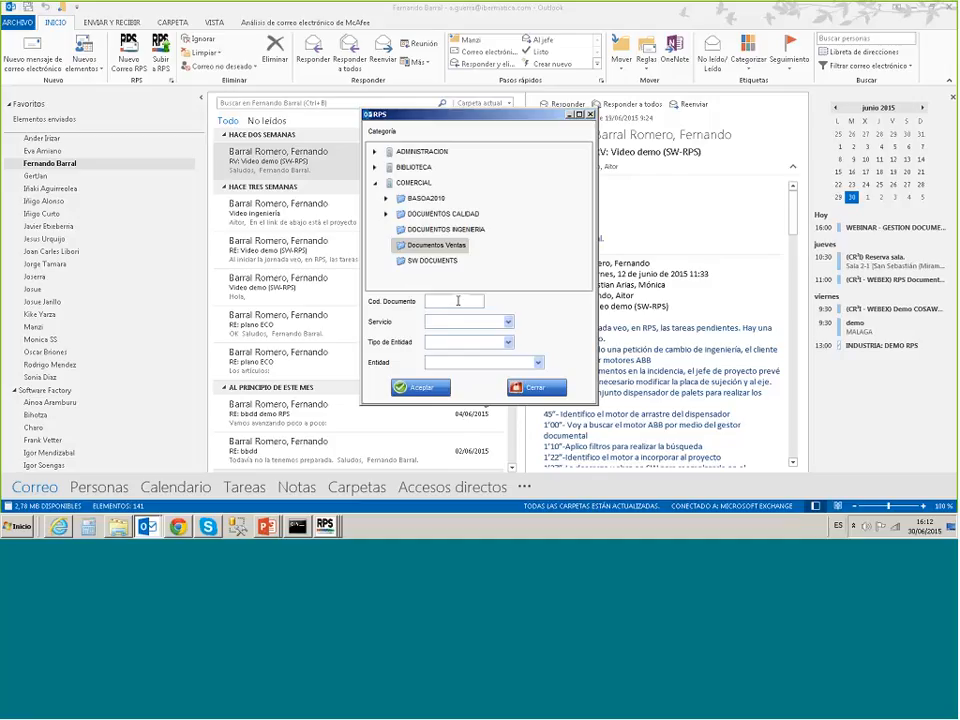
left_click(458, 300)
type("hoy_77")
key("Tab")
- Set the service to Sales and the entity type to Customer, enter the customer's code as entity and close the upload dialog
type("Sales")
key("Tab")
type("Customer")
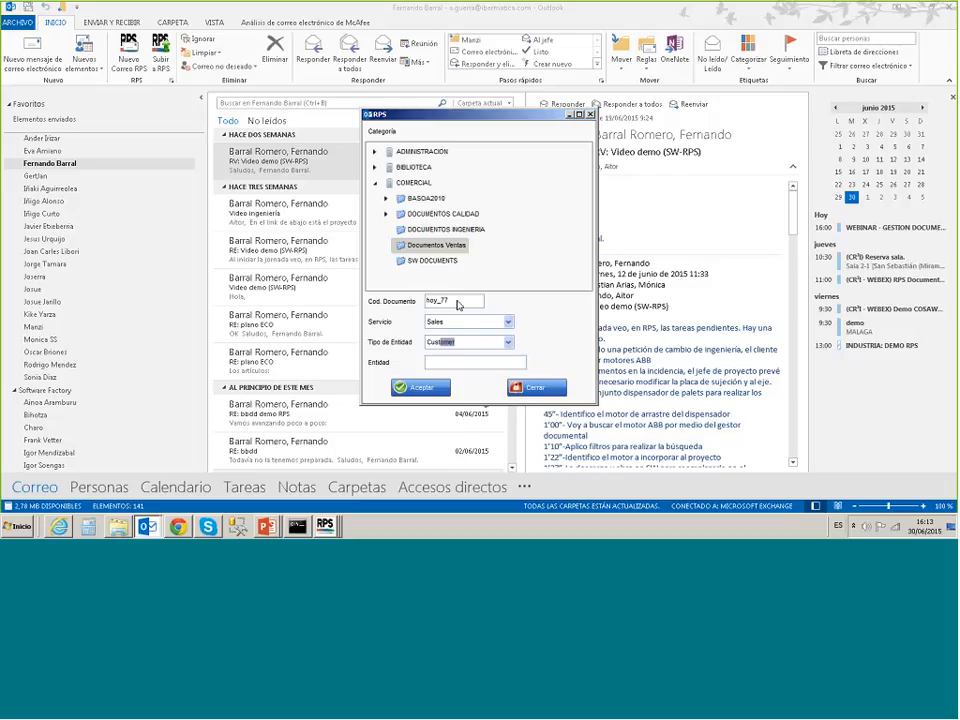
key("Tab")
type("30100")
key("Tab")
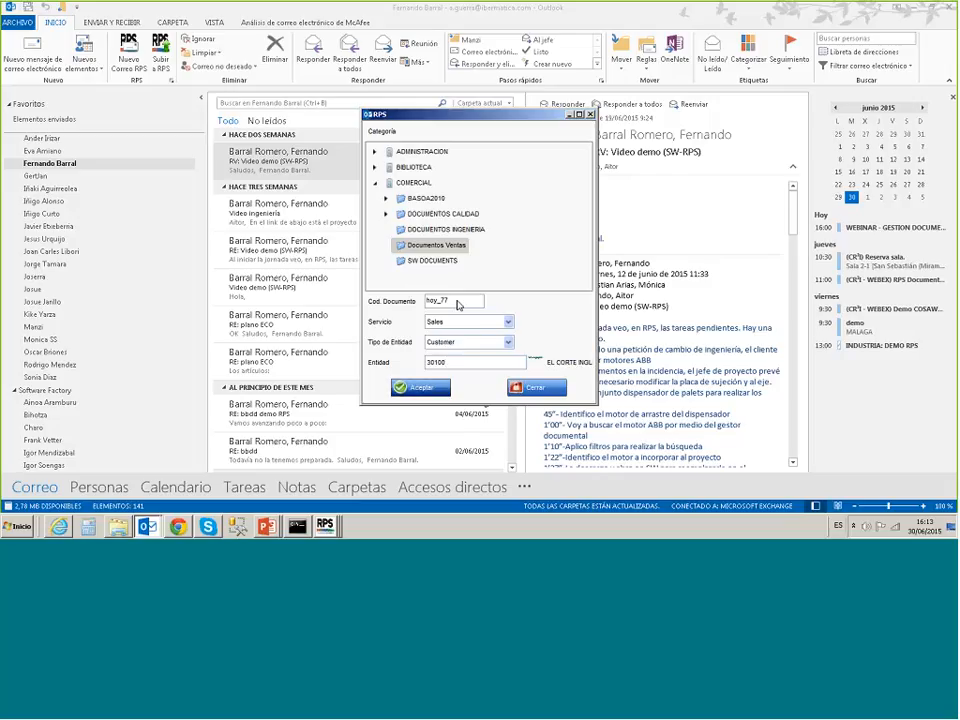
left_click(535, 390)
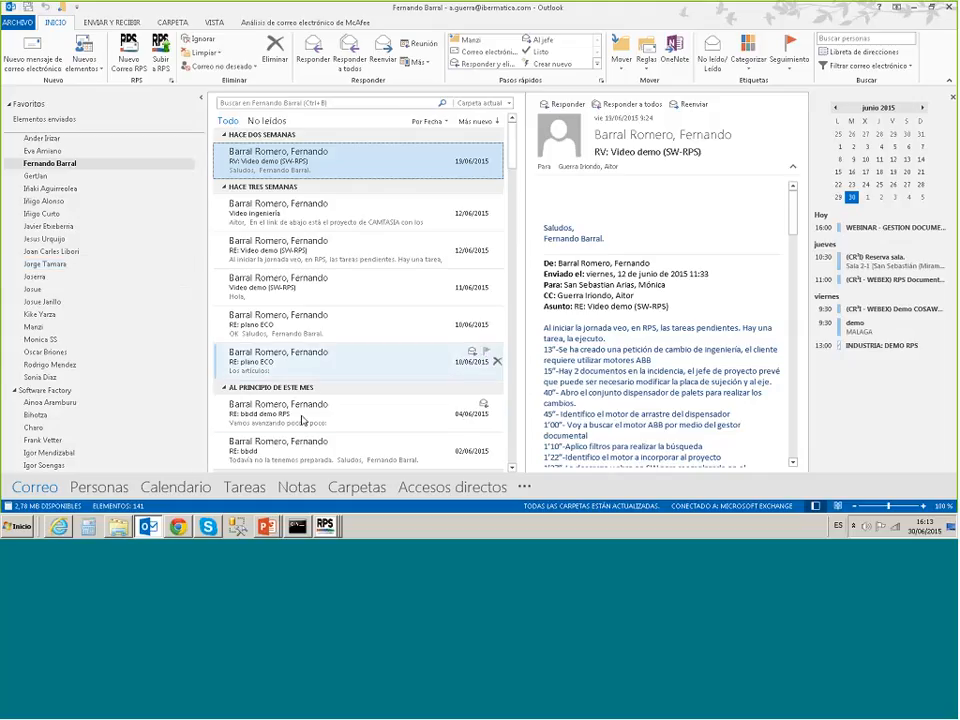
- Switch back to Gestión Documentos in RPS, collapse COMERCIAL and rerun the document query with empty categories hidden
left_click(237, 525)
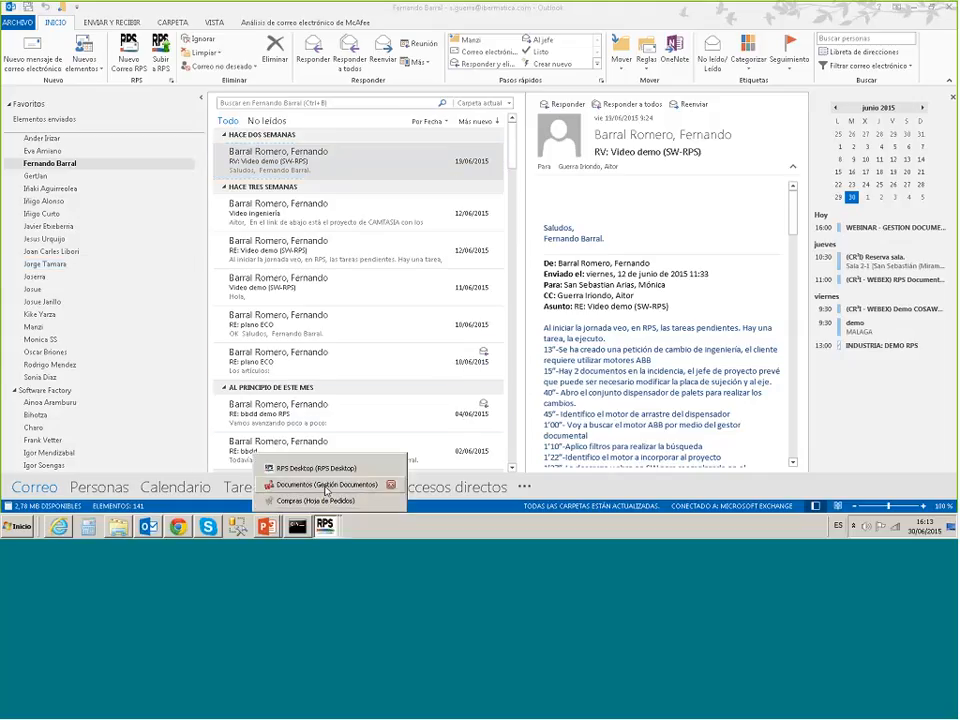
left_click(325, 489)
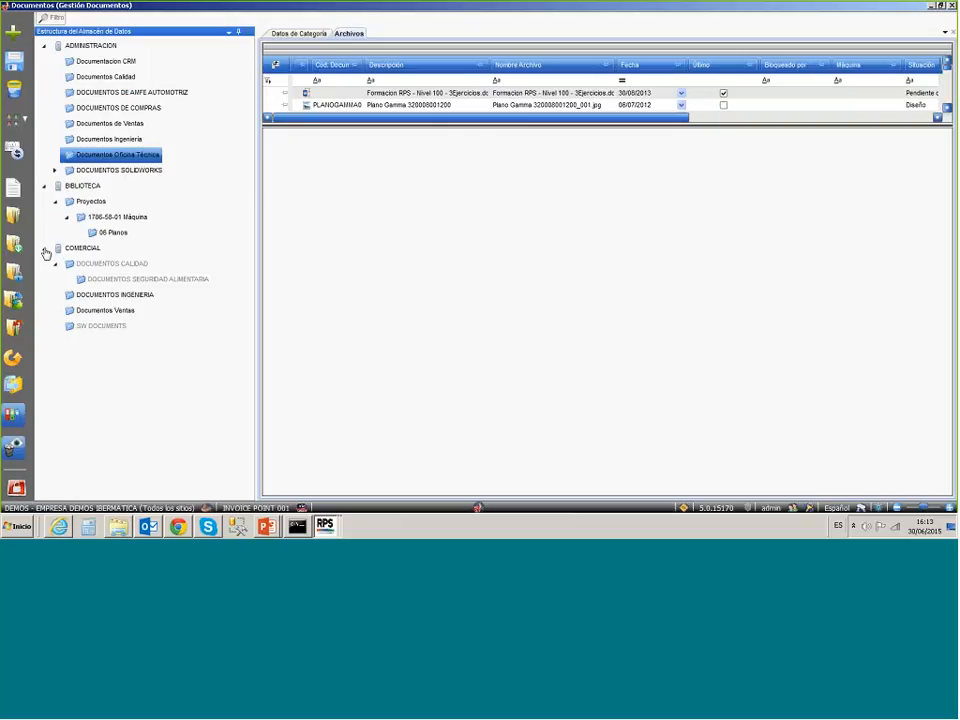
left_click(44, 249)
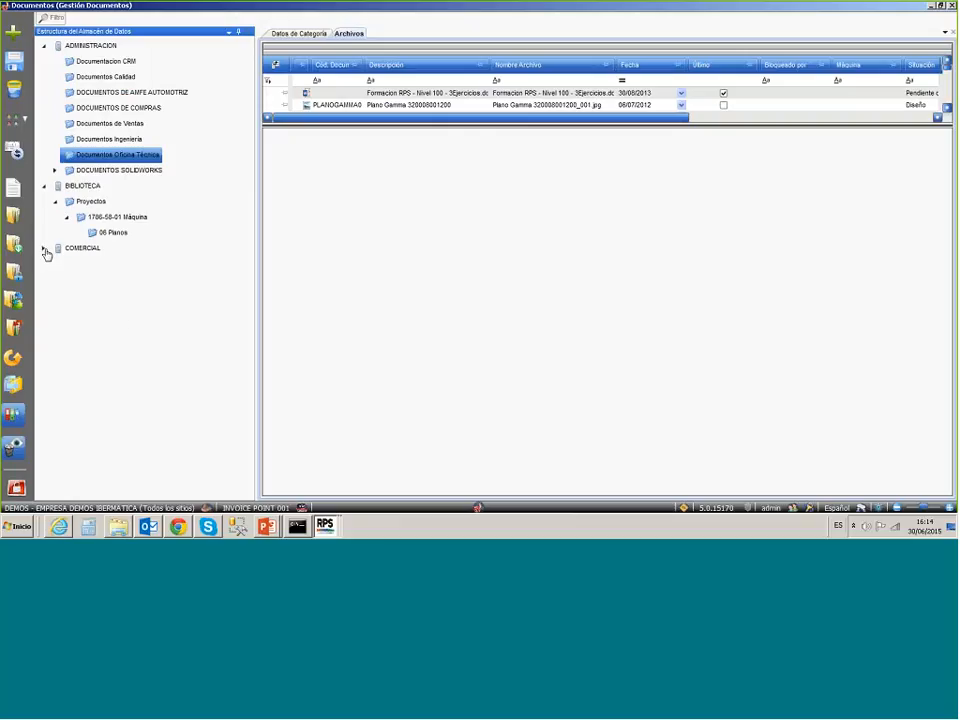
left_click(55, 18)
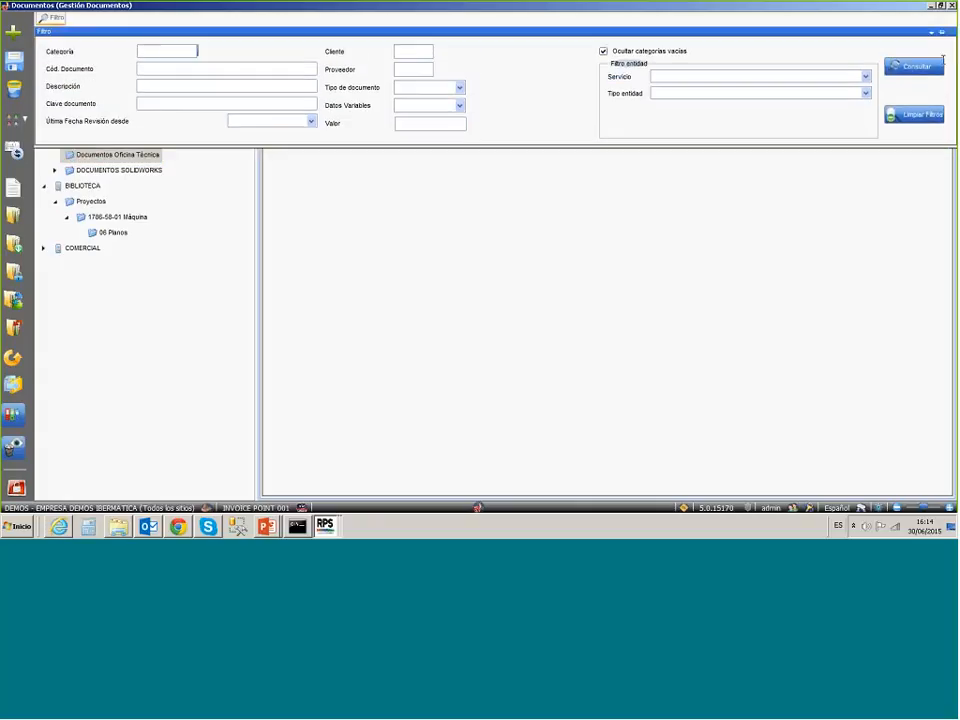
left_click(940, 63)
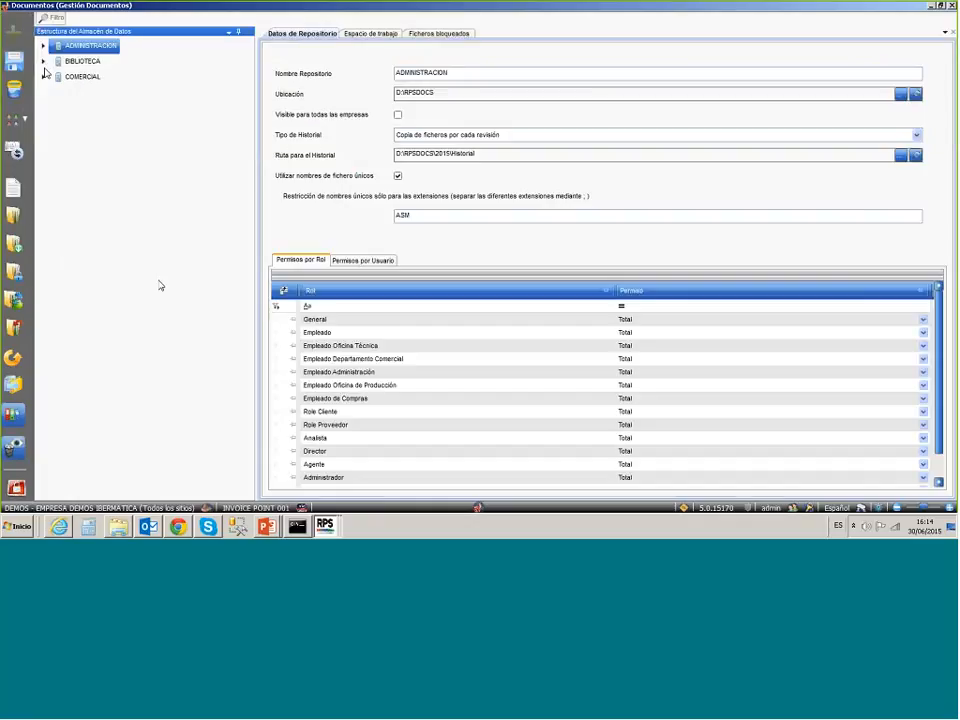
- Open 06 Planos under BIBLIOTECA, Proyectos, 1786-58-01 Máquina and display the variable data of the file 09.004.0000026.SLDPRT
left_click(55, 78)
left_click(67, 93)
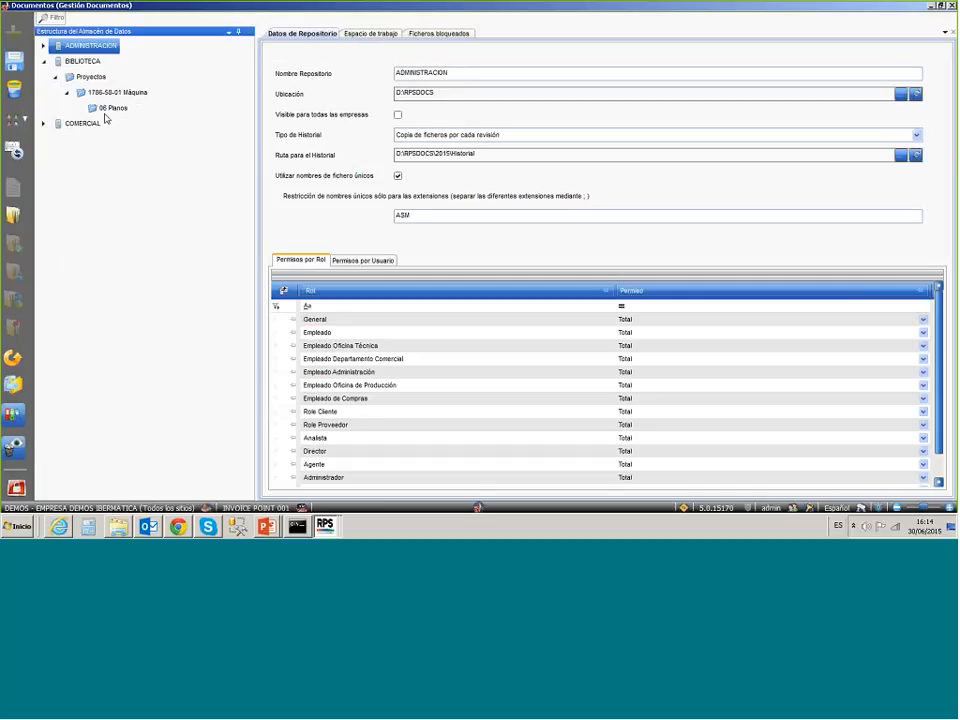
left_click(105, 112)
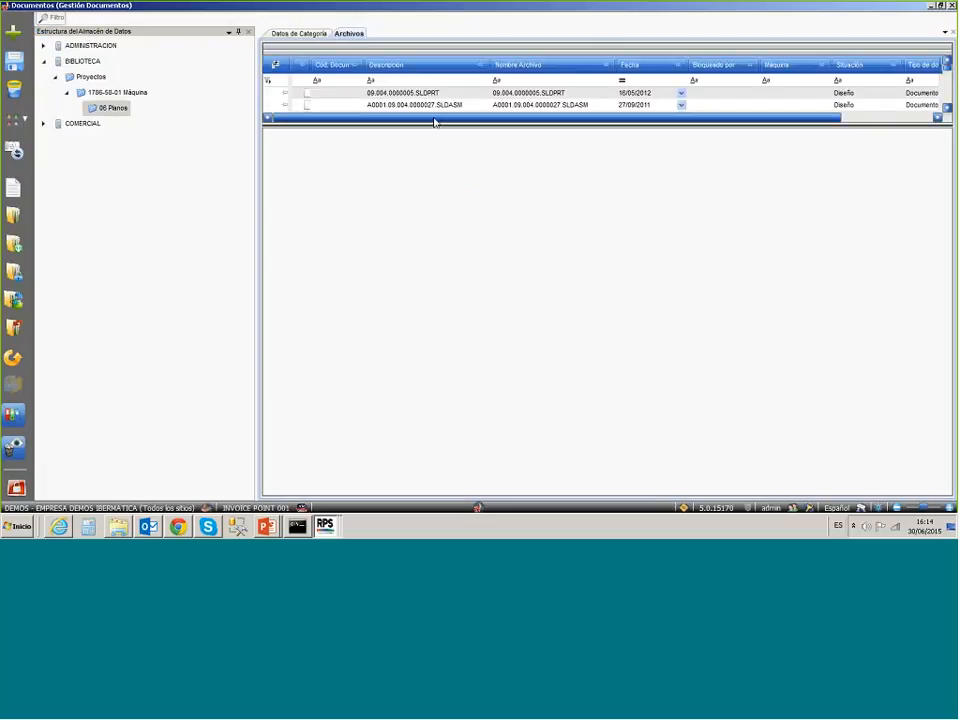
left_click_drag(433, 122, 429, 212)
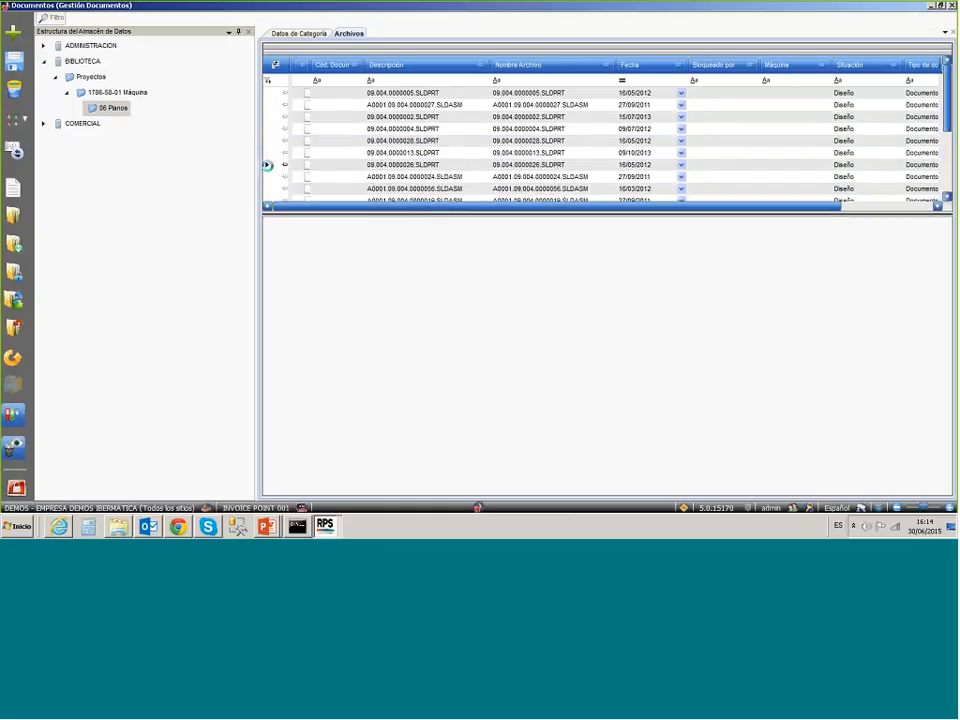
left_click(267, 165)
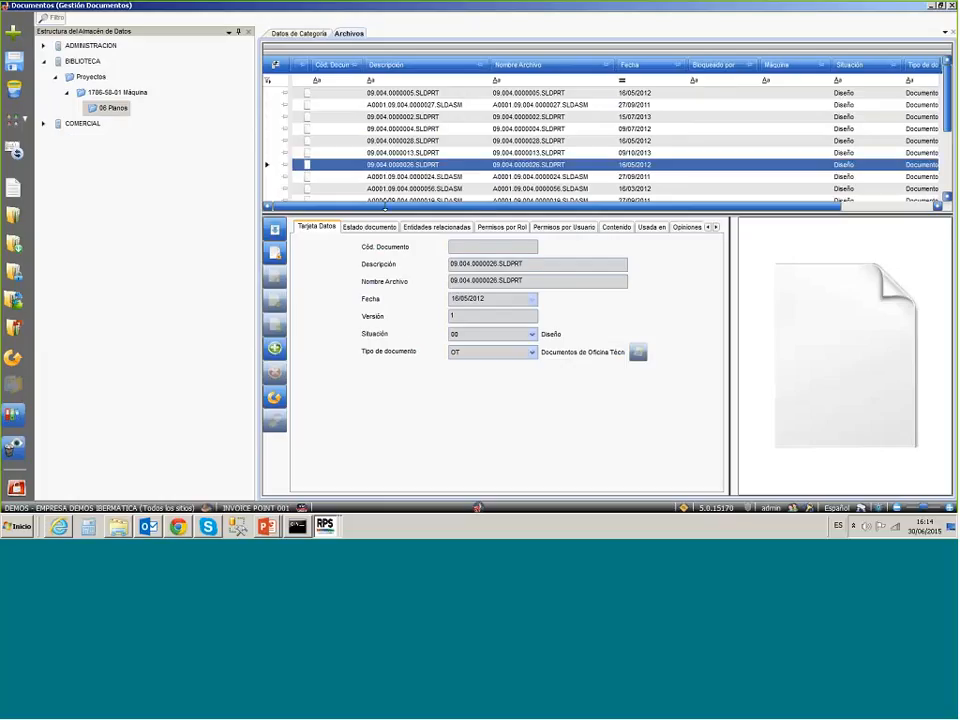
left_click_drag(385, 210, 385, 181)
left_click(716, 202)
left_click(675, 201)
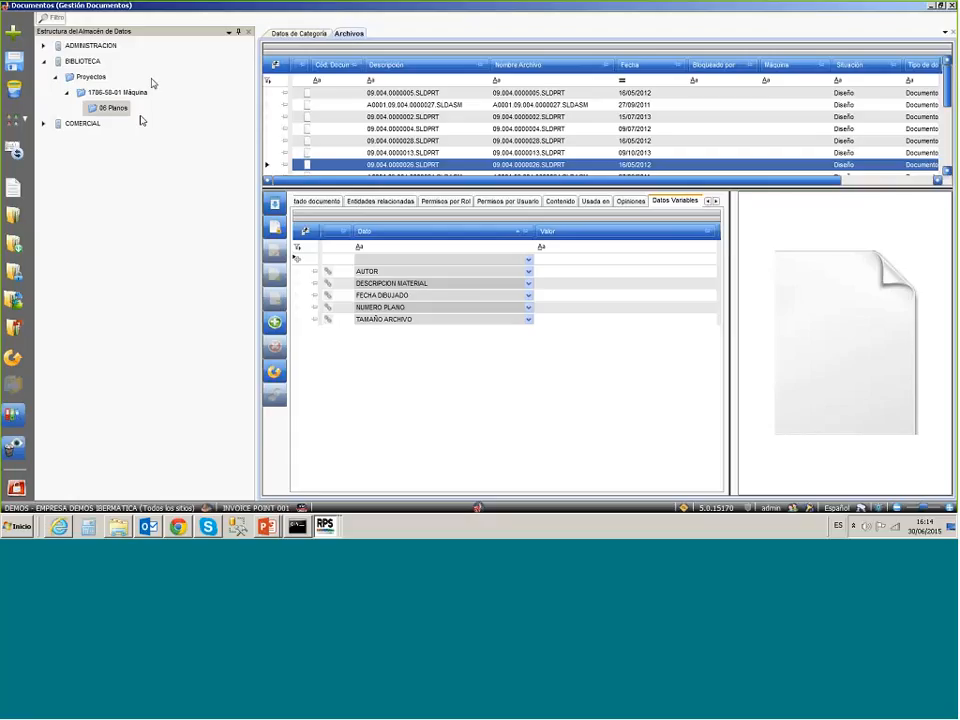
- In the category data of 06 Planos, label the first customer search key Fecha Creación
left_click(306, 36)
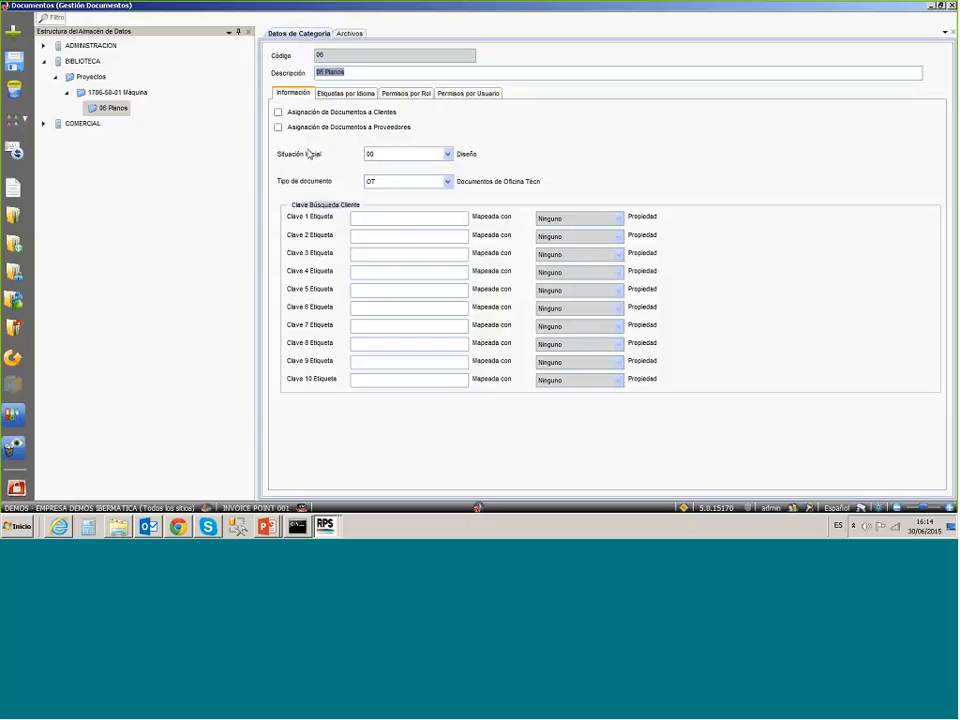
left_click(354, 219)
type("Fech")
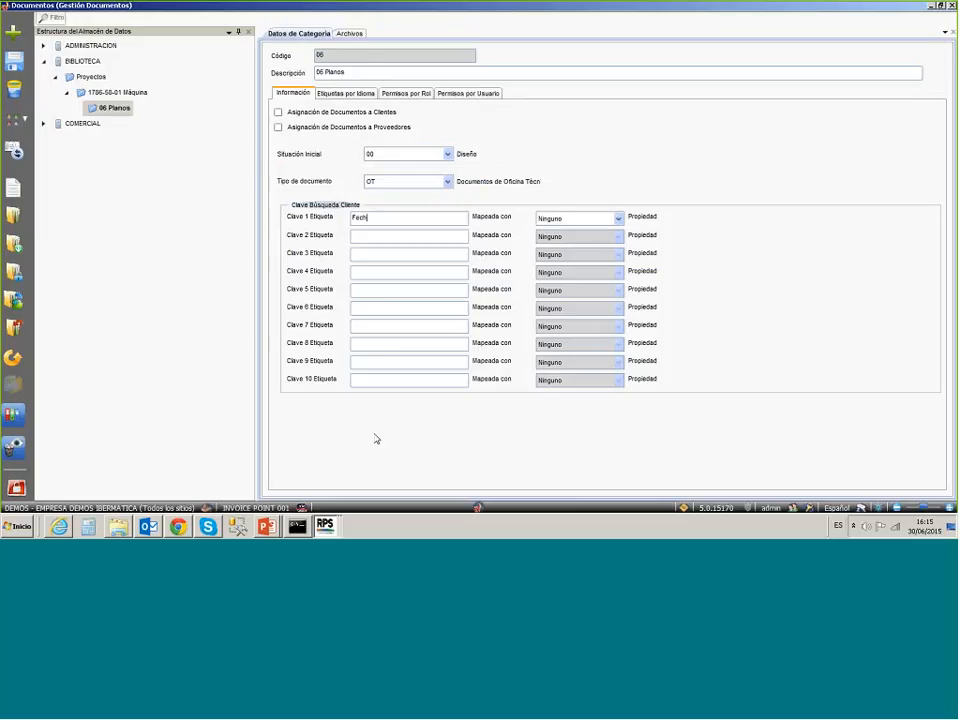
type("a Creación")
- Map the first search key to the Windows property Fecha de creación and save the category
left_click(607, 216)
left_click(618, 218)
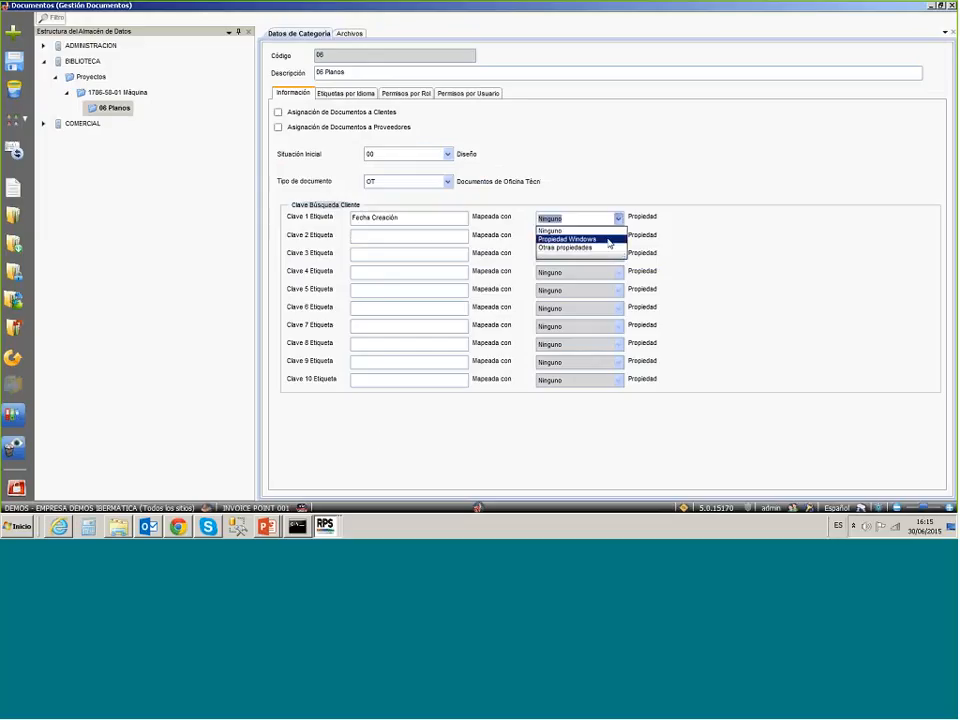
left_click(610, 240)
left_click(806, 217)
left_click(930, 218)
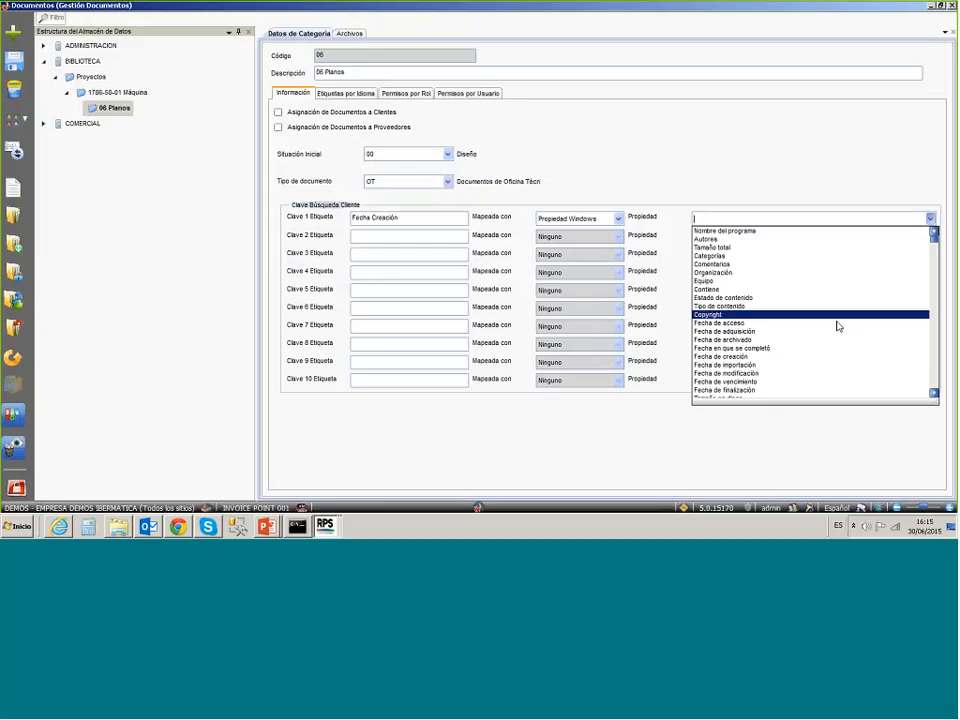
left_click(831, 357)
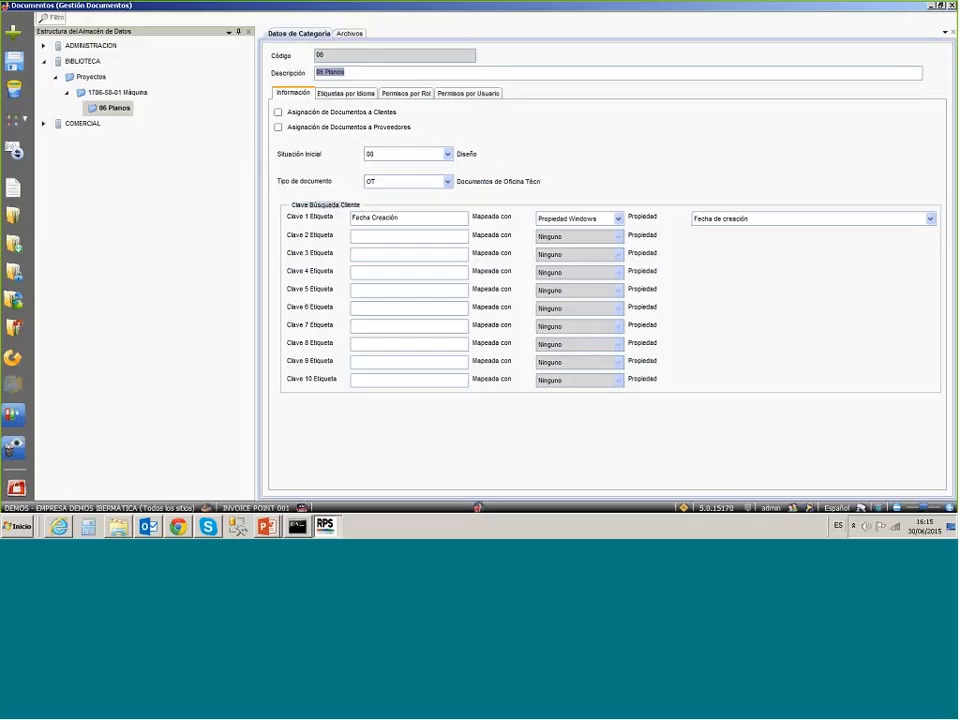
left_click(16, 67)
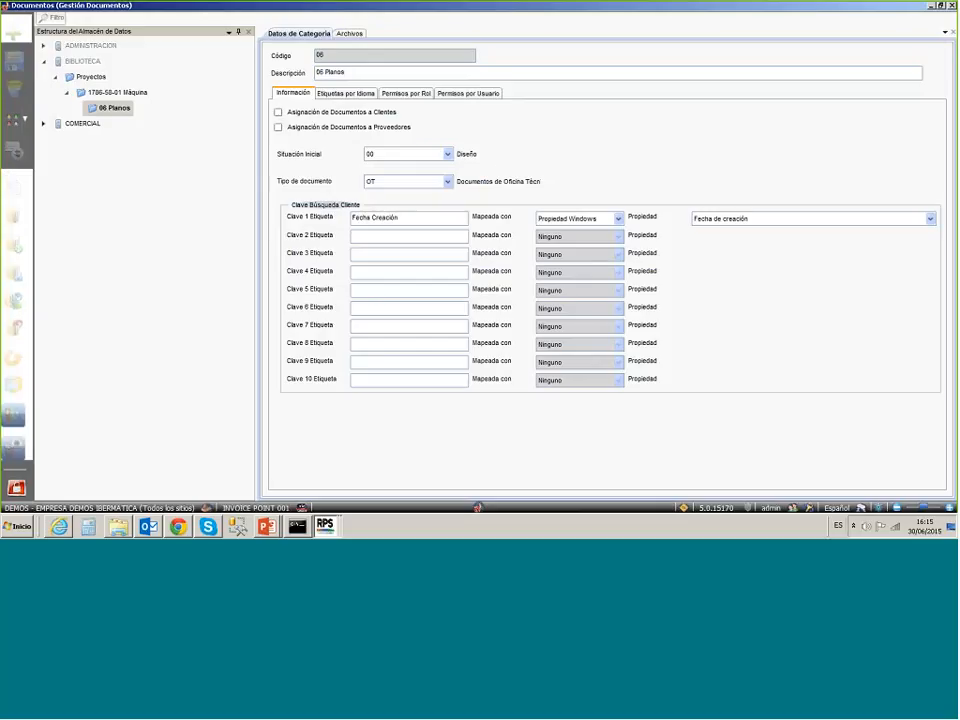
- Filter the documents by the variable data NUMERO PLANO with the value 29 and run the query
left_click(52, 19)
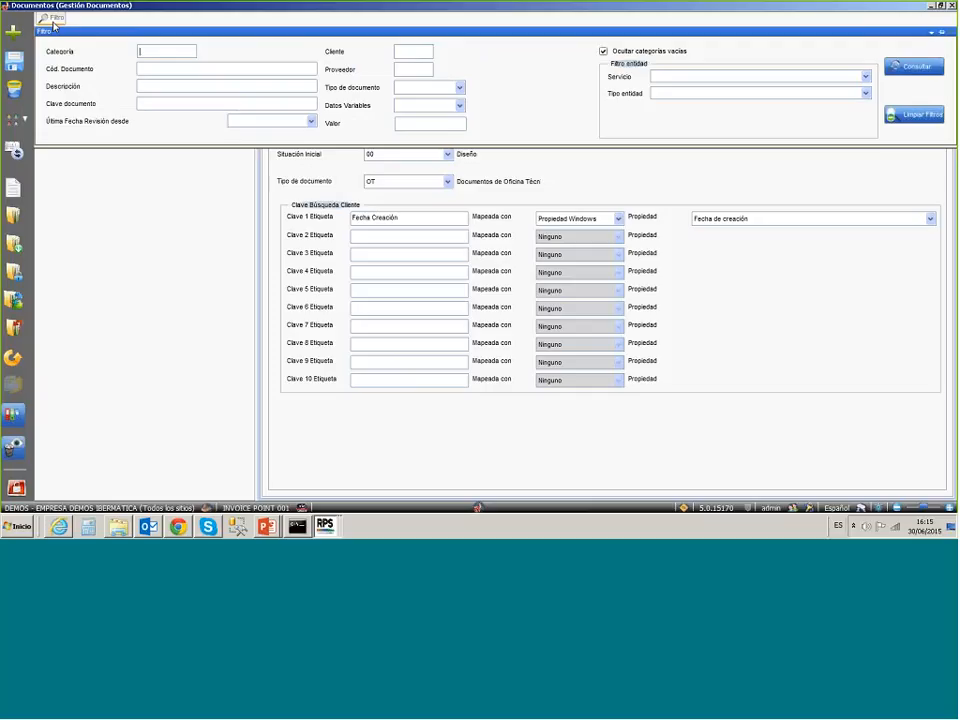
left_click(145, 73)
left_click(448, 106)
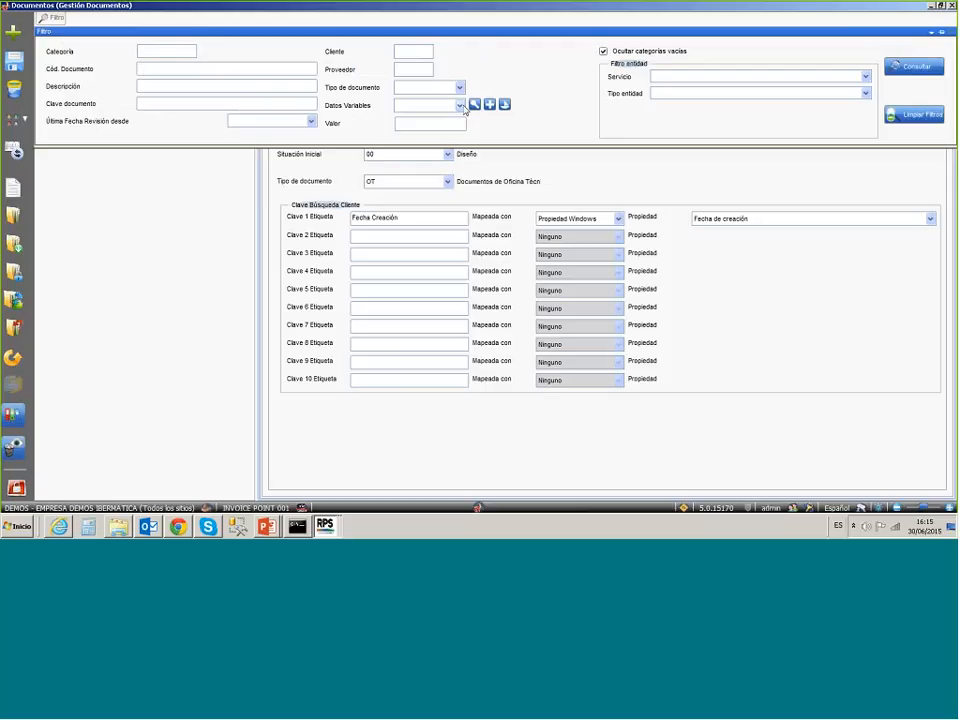
left_click(461, 106)
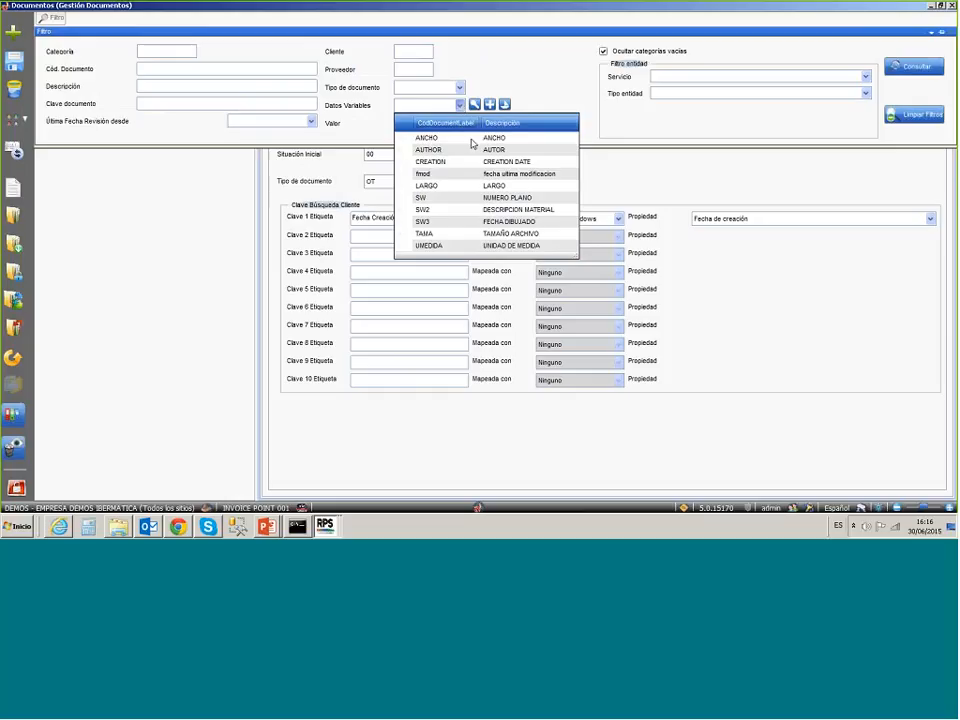
left_click(518, 198)
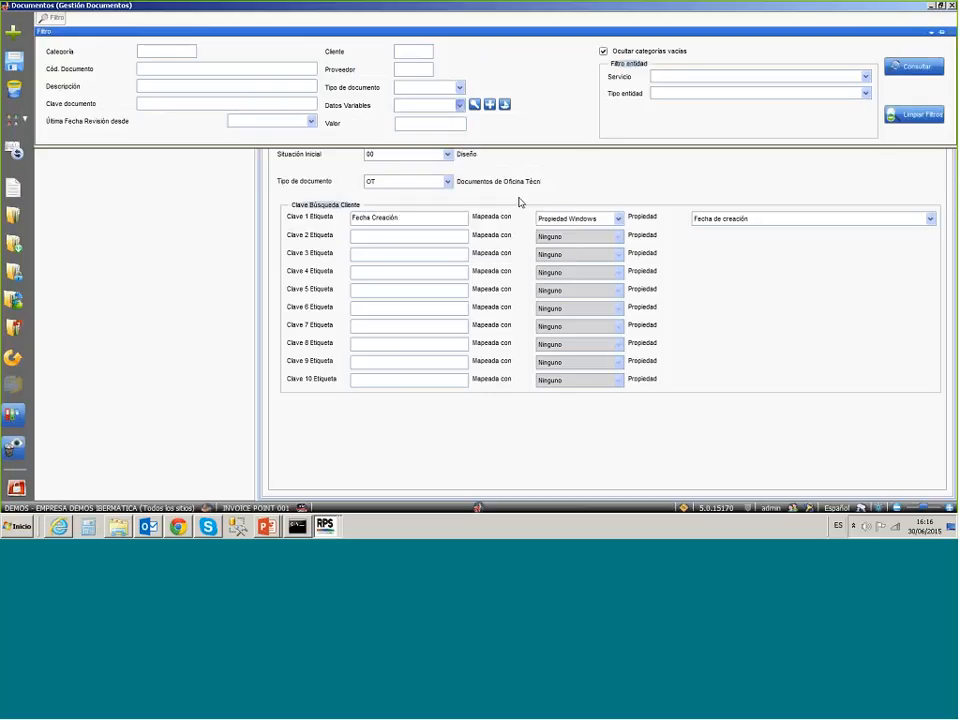
key("Tab")
type("29")
key("Return")
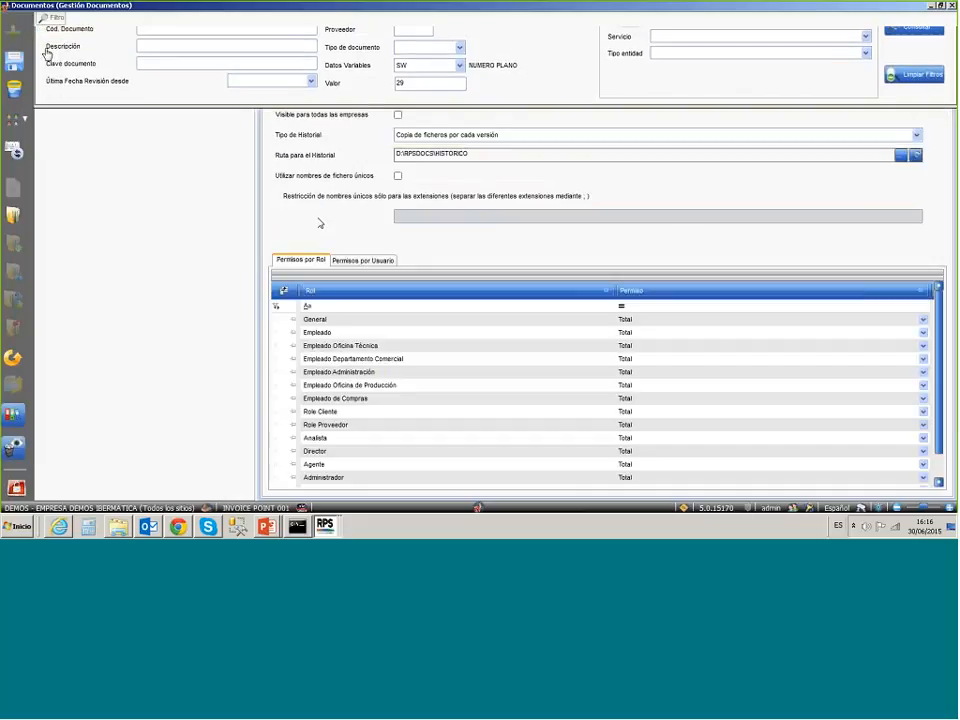
- Expand BIBLIOTECA down to 06 Planos in the filtered tree and review the matching file's variable data and the category data
left_click(45, 47)
left_click(56, 62)
left_click(67, 78)
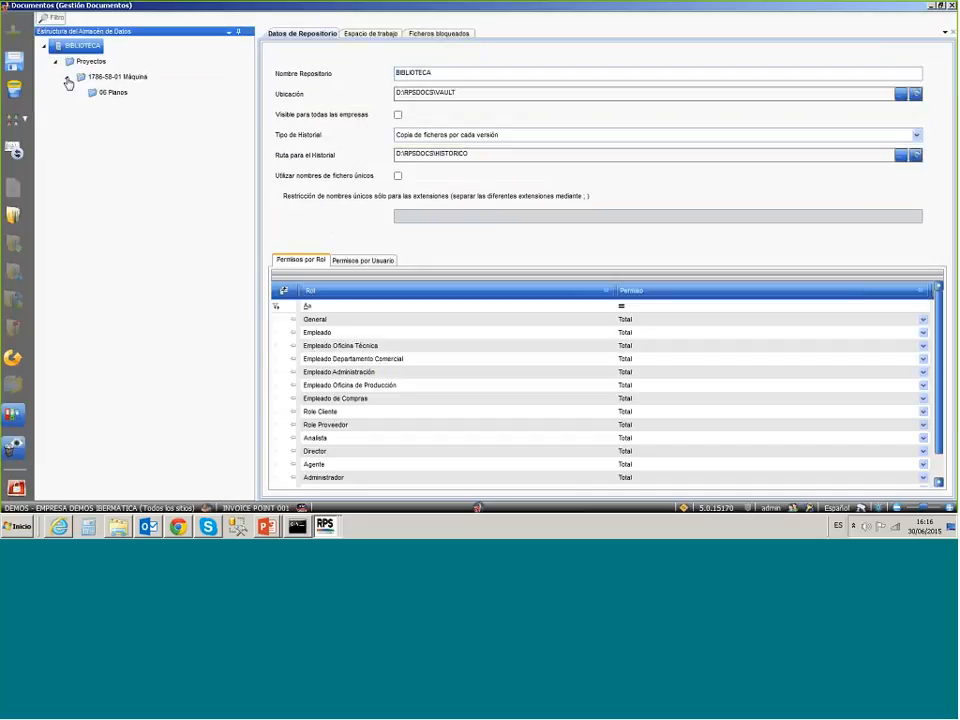
left_click(108, 92)
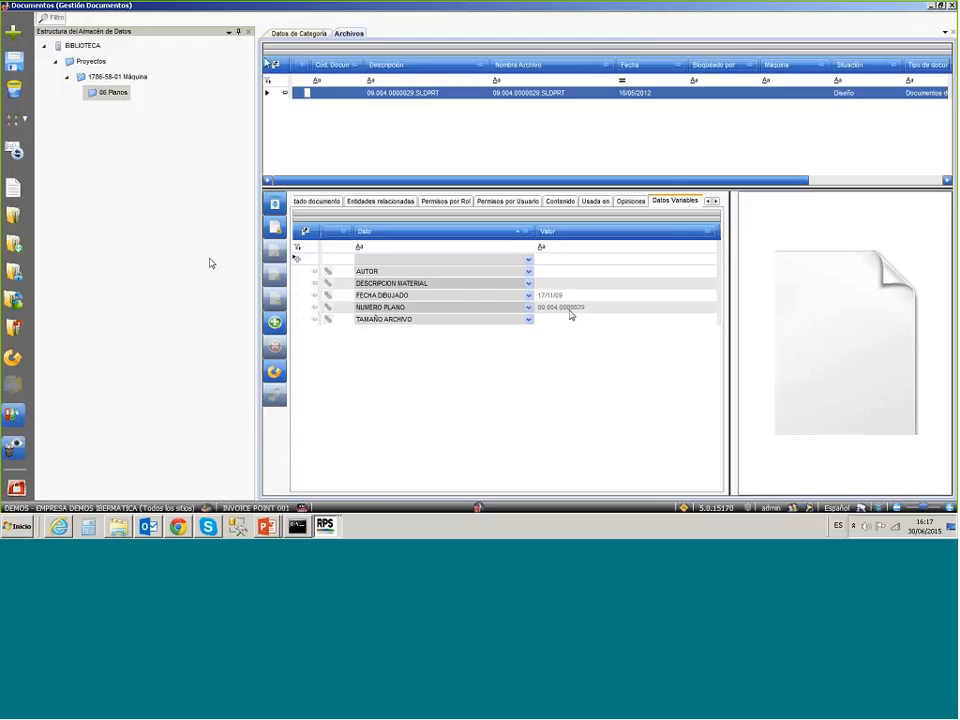
left_click(285, 34)
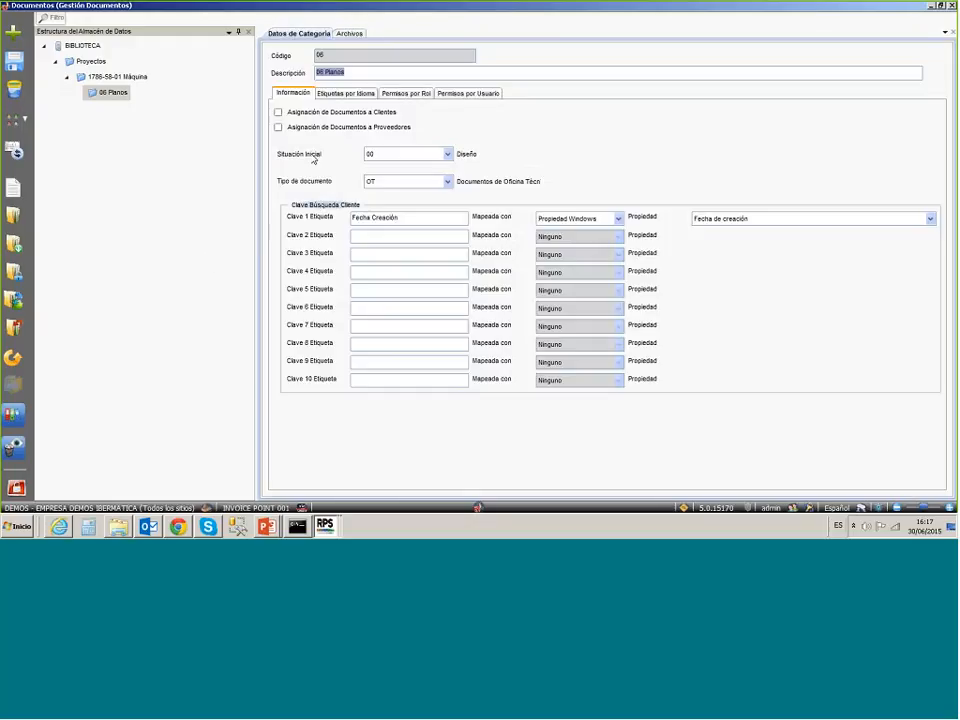
left_click(181, 218)
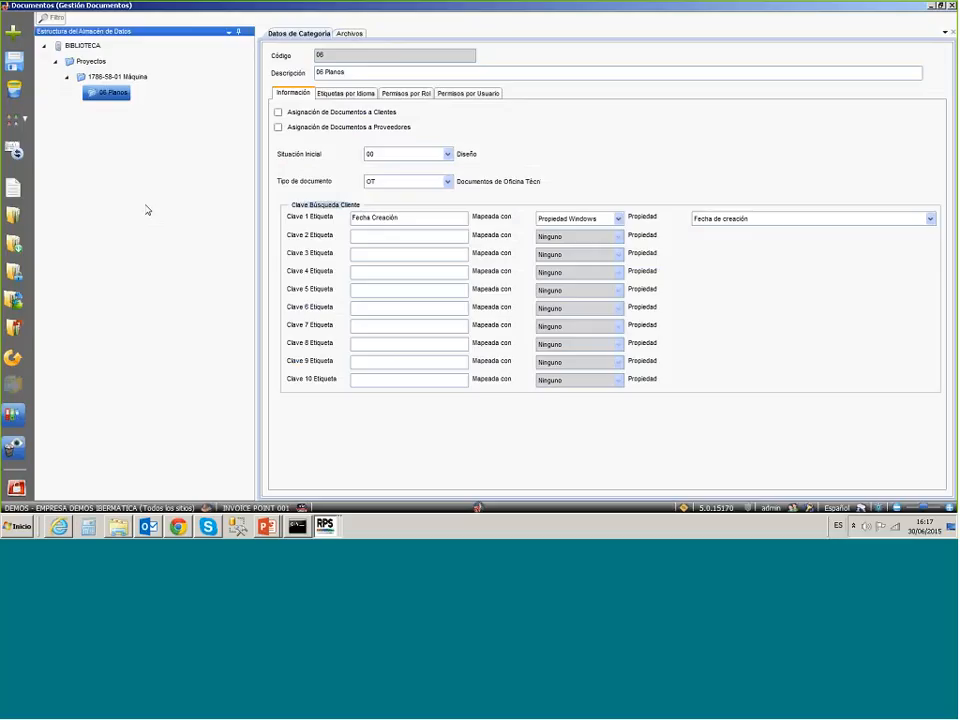
- Open Búsqueda Semántica, switch to the advanced search and set the elements per page to 100
left_click(481, 510)
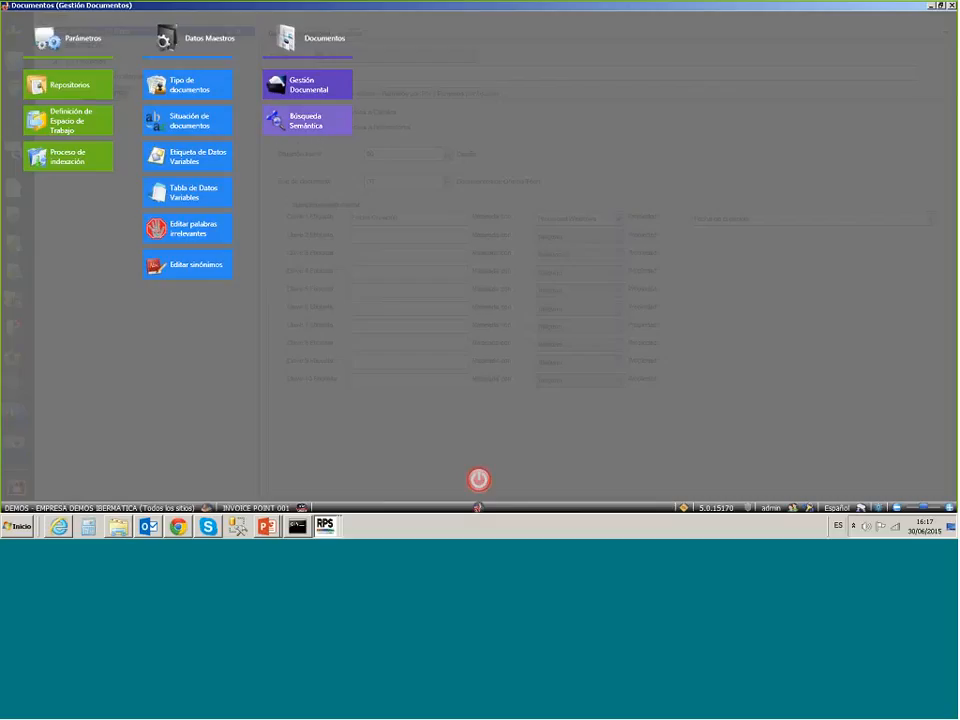
left_click(320, 135)
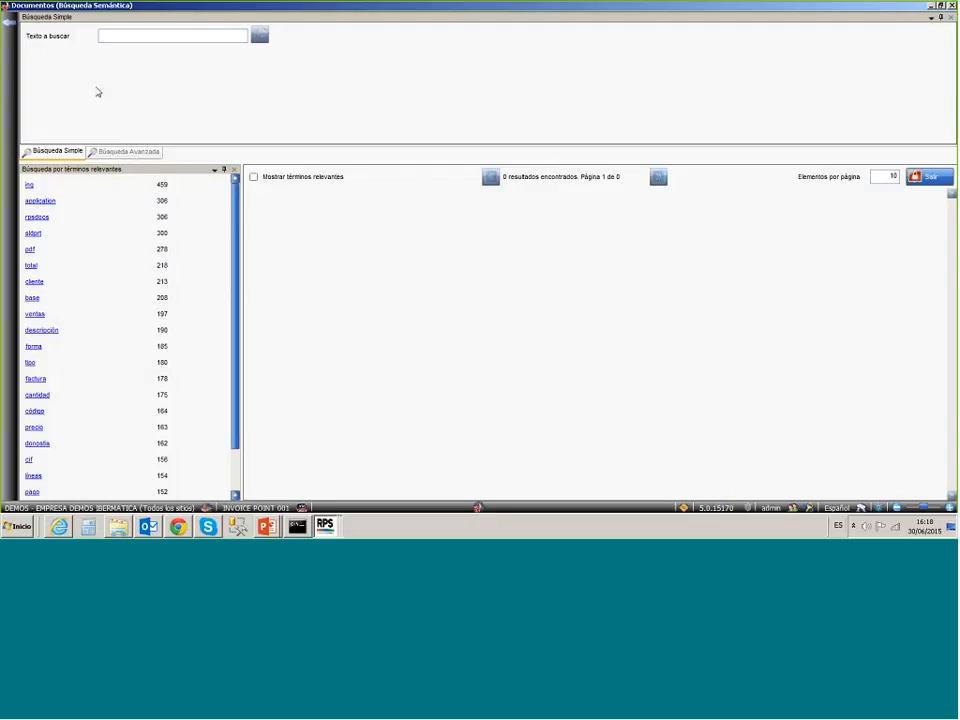
left_click(108, 36)
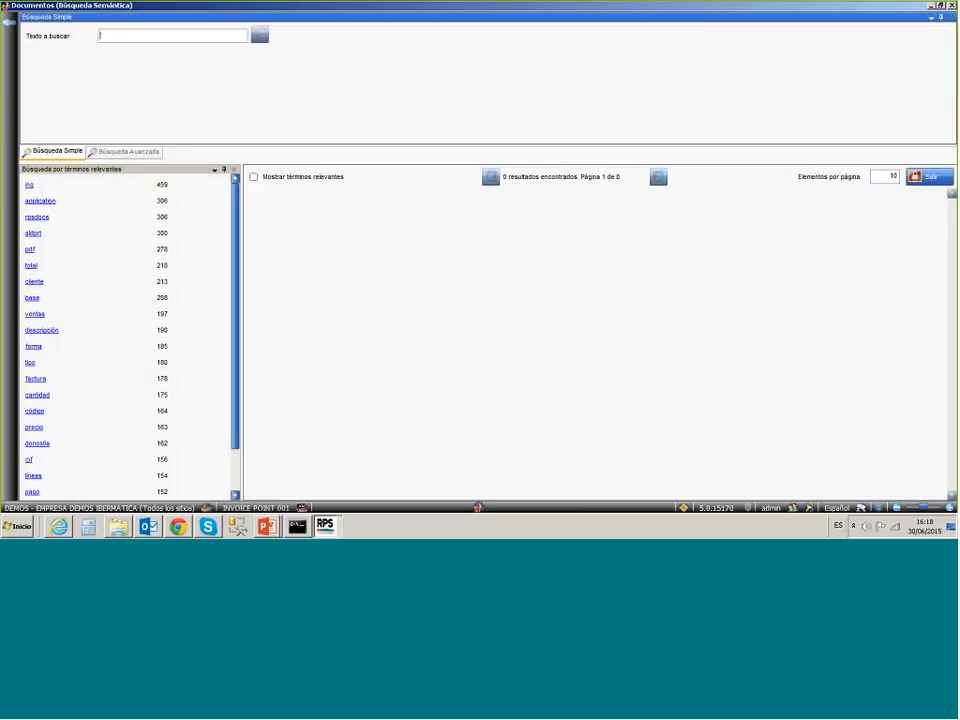
left_click(120, 152)
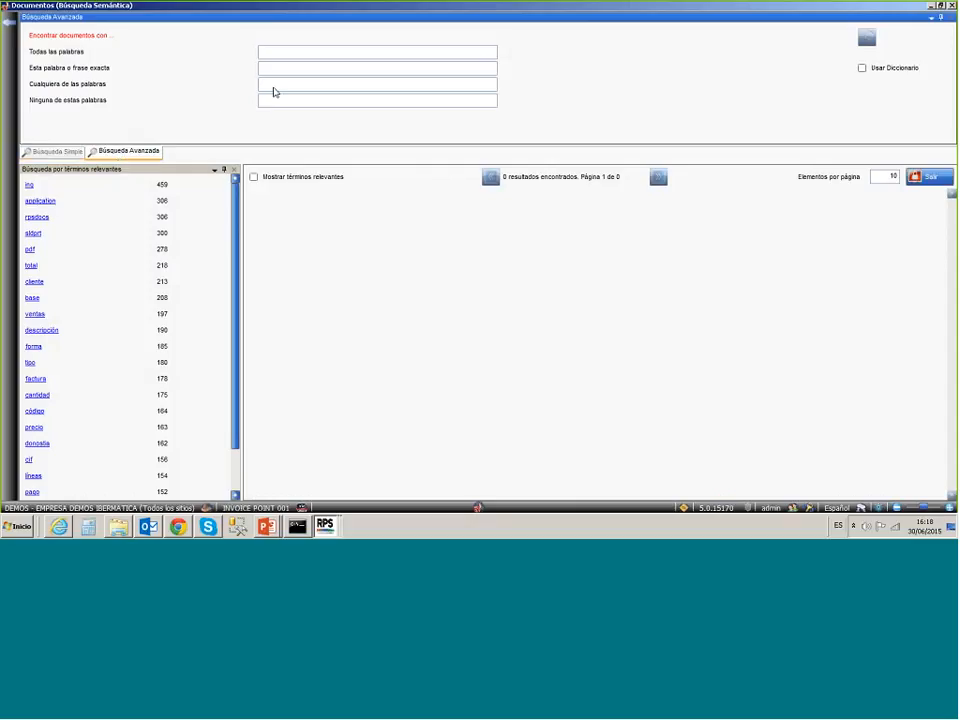
left_click(888, 177)
type("0")
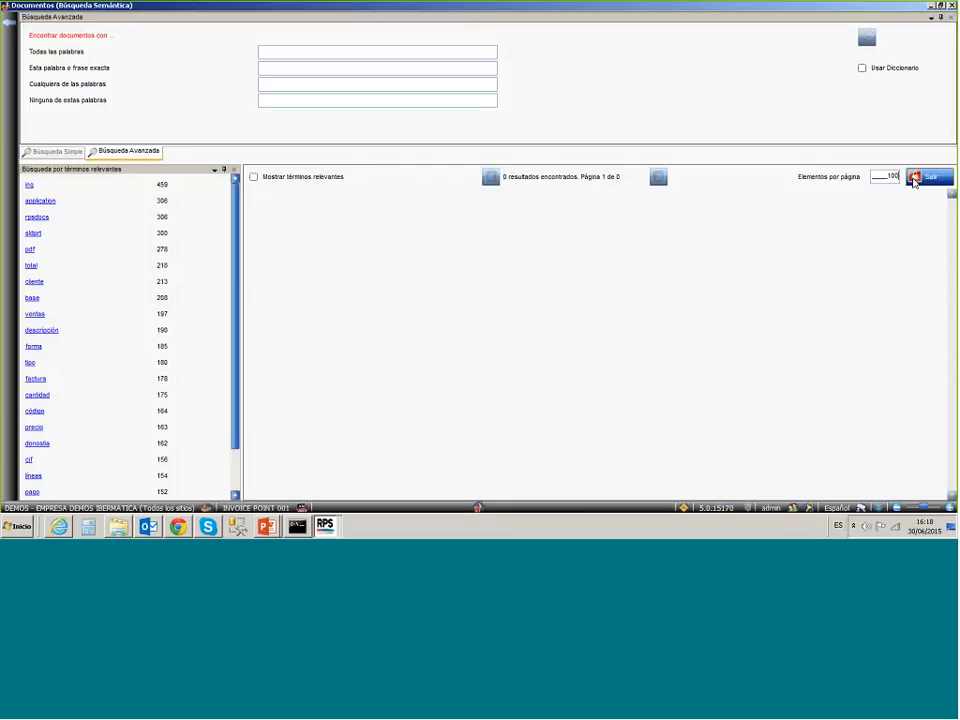
key("Tab")
- Search for documents containing any of the words Formación Implantación
left_click(326, 86)
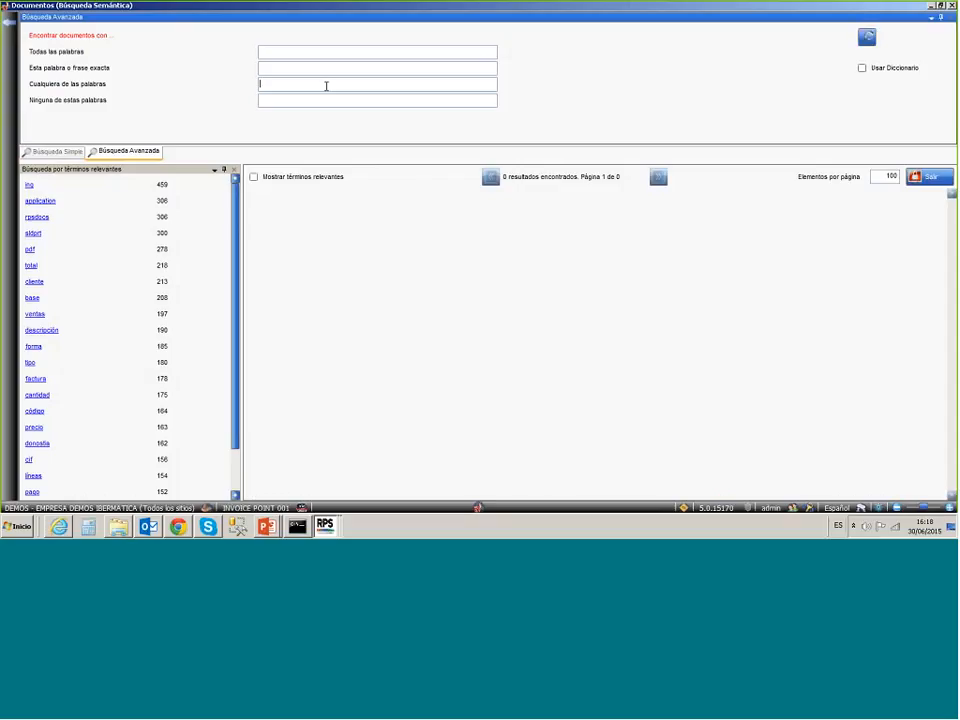
type("Formación Implantación")
key("Return")
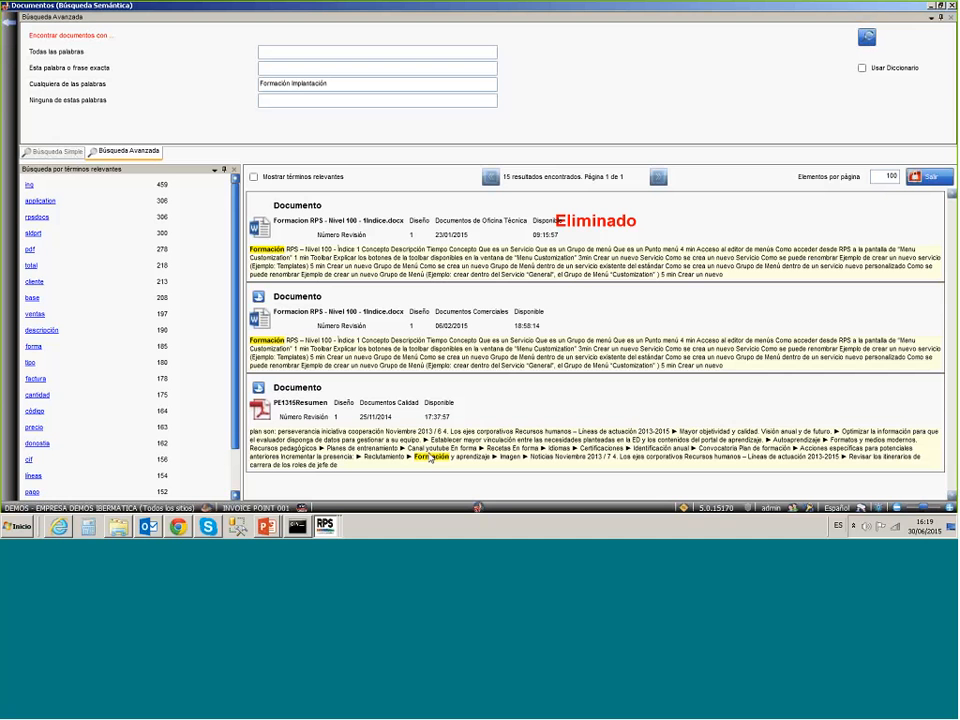
- Rerun the search with the dictionary enabled and browse the results as far as the CARTA DE OFERTA documents
left_click(863, 70)
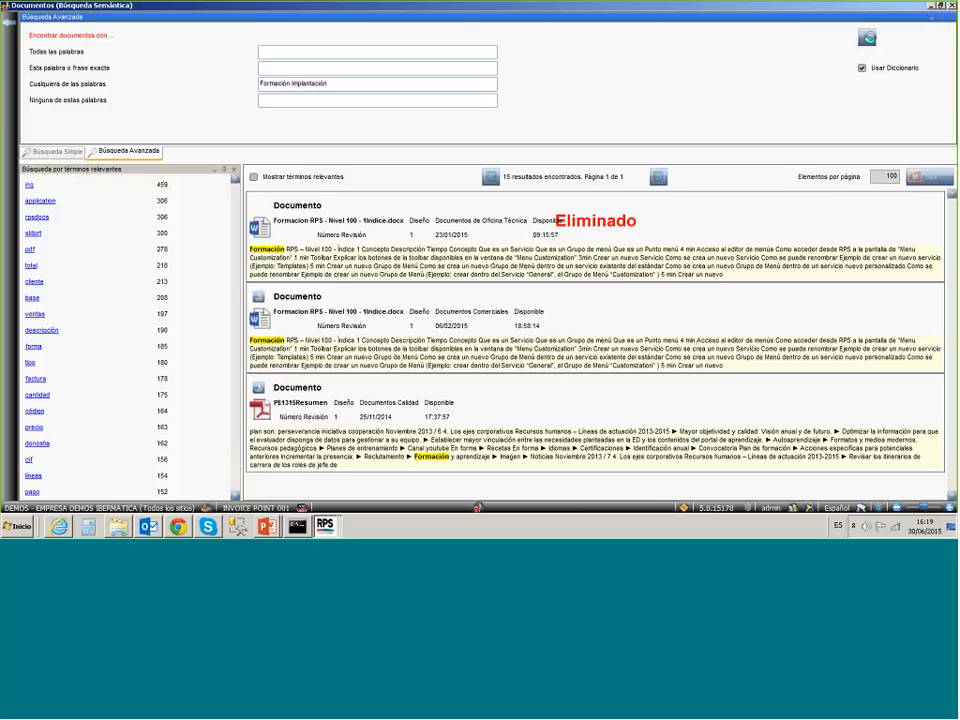
left_click(867, 38)
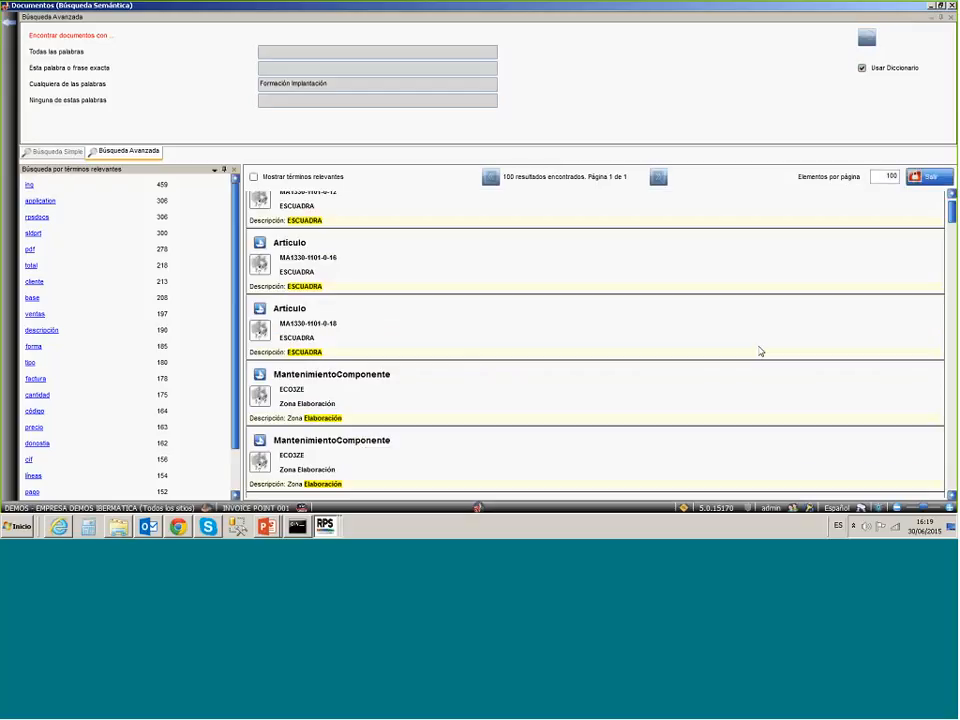
scroll(758, 351, "down", 1)
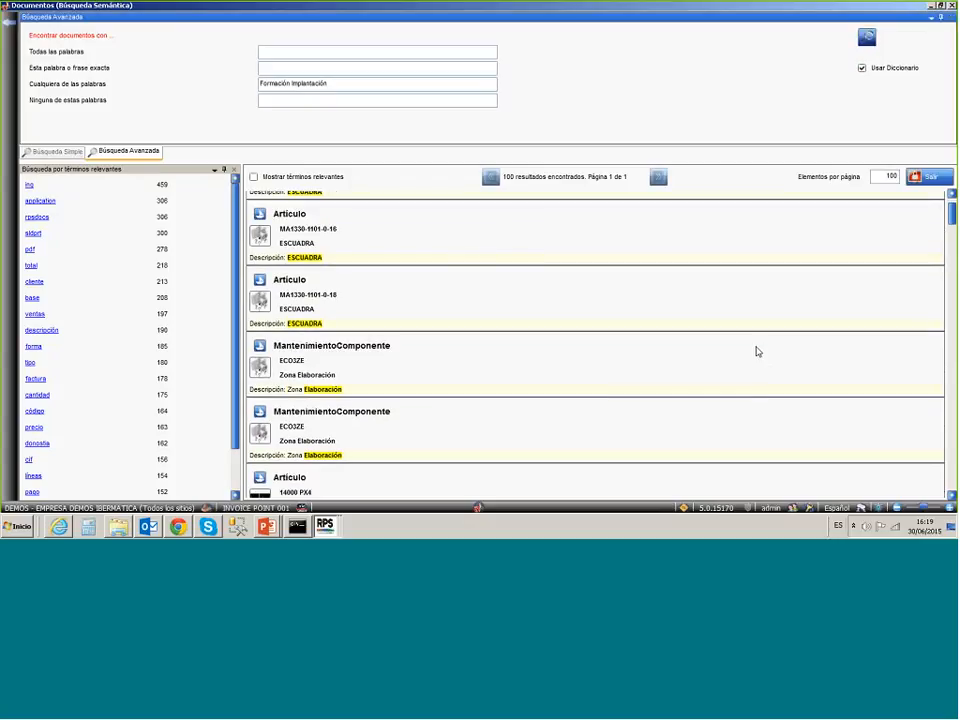
scroll(758, 351, "down", 2)
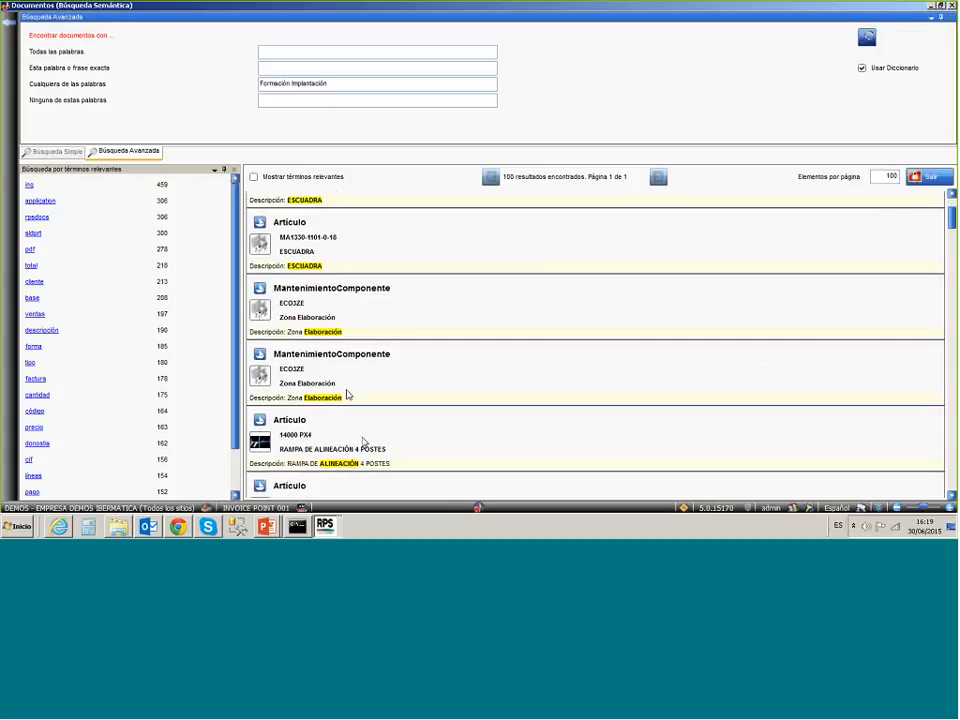
scroll(347, 396, "down", 2)
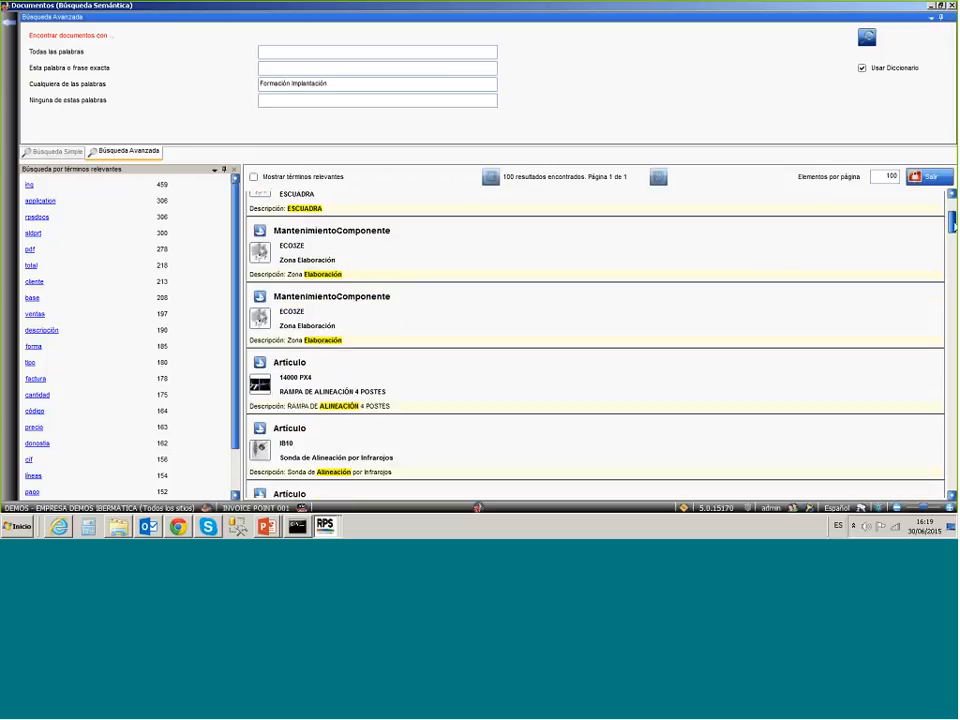
left_click_drag(952, 224, 953, 241)
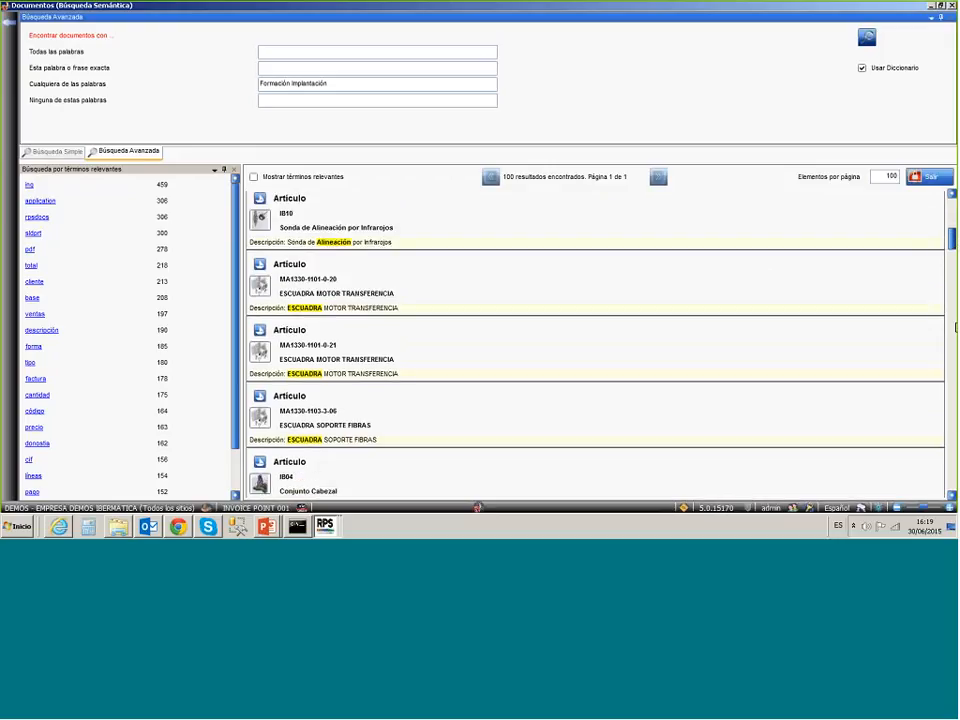
scroll(955, 327, "down", 5)
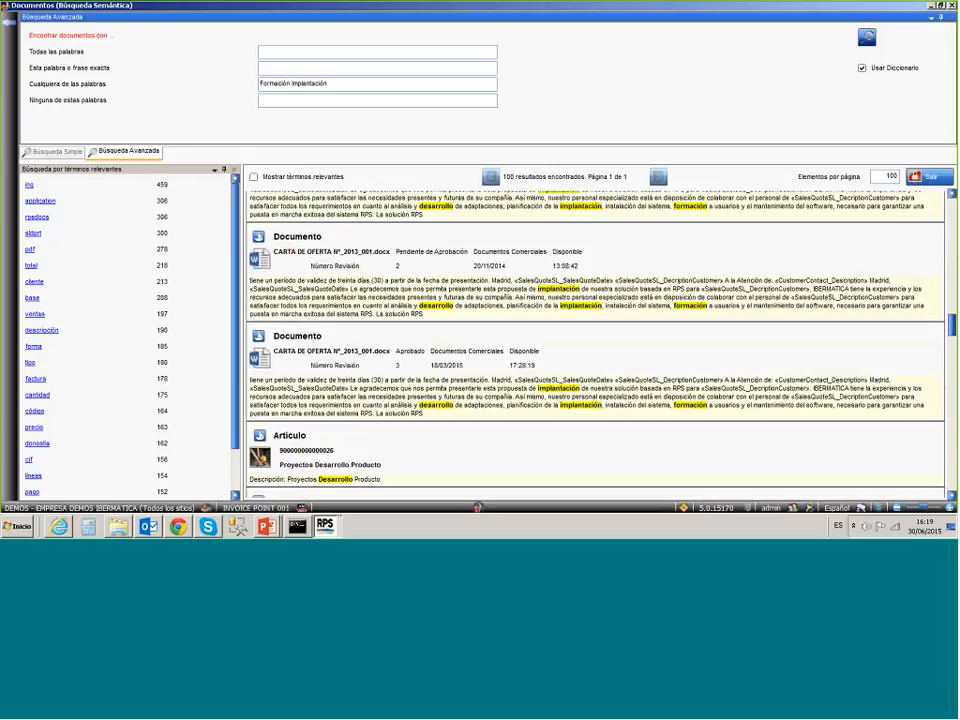
scroll(415, 437, "up", 2)
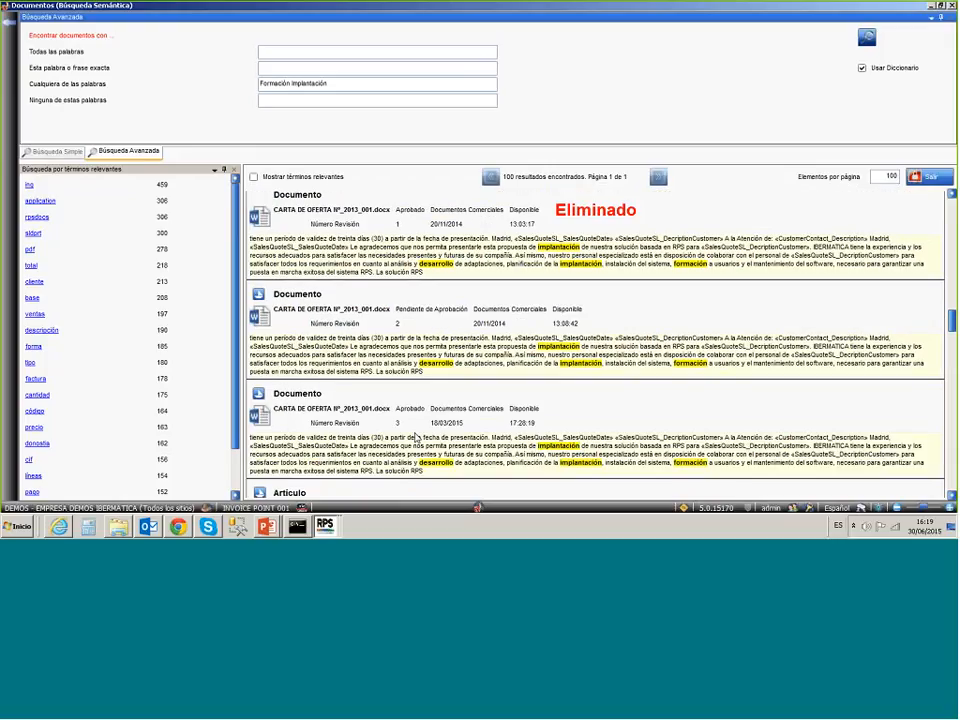
- Rerun the Formación Implantación search without the dictionary and show the relevant terms of each result
scroll(415, 437, "down", 3)
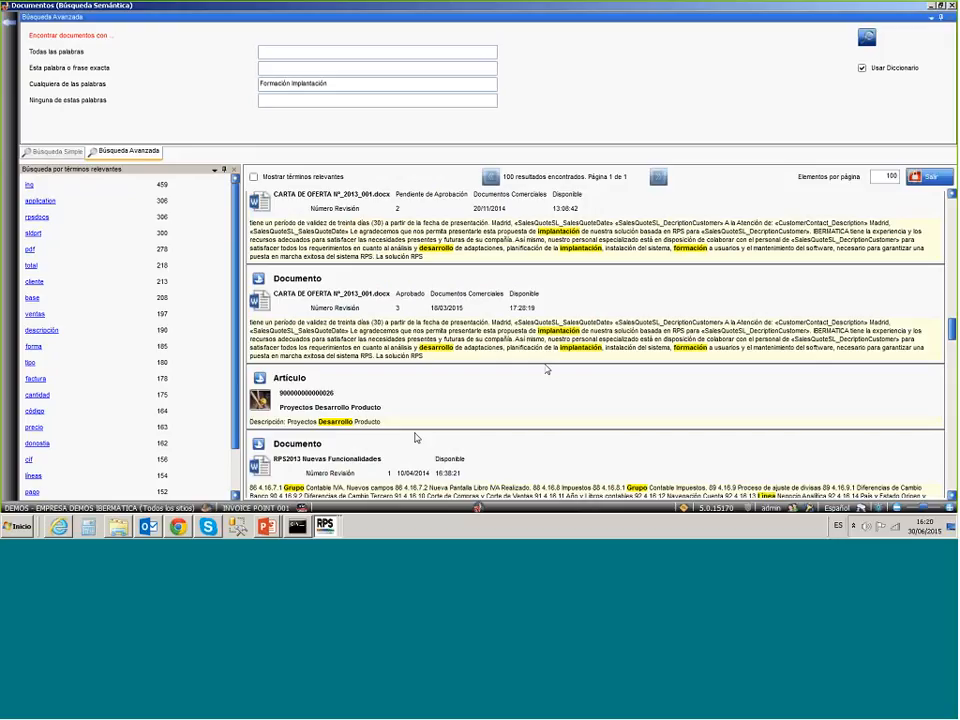
scroll(547, 370, "down", 3)
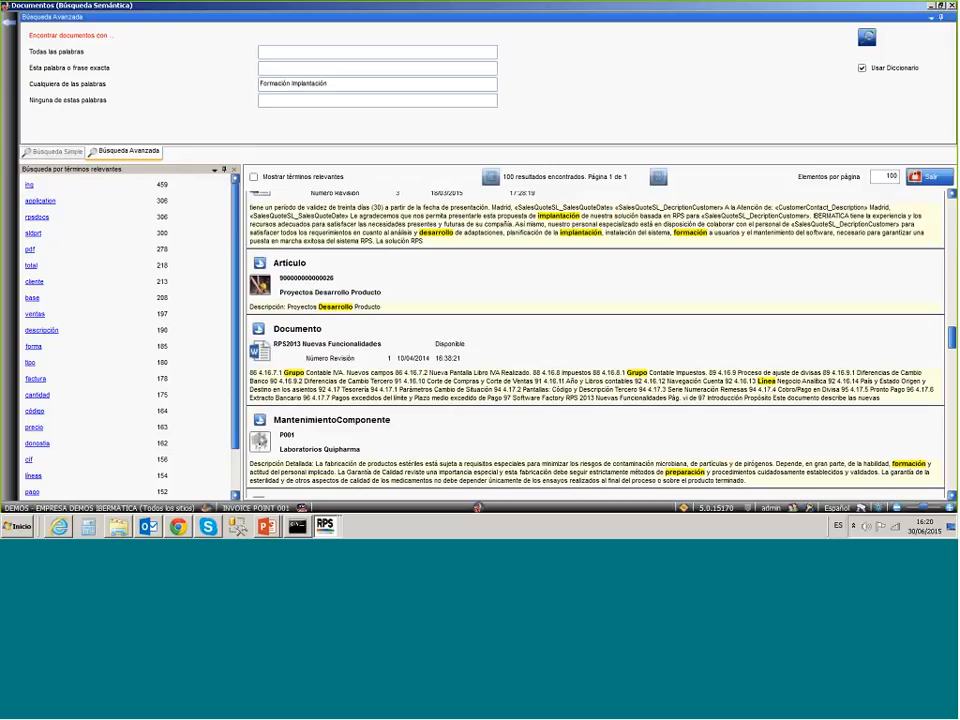
left_click(862, 68)
left_click(866, 40)
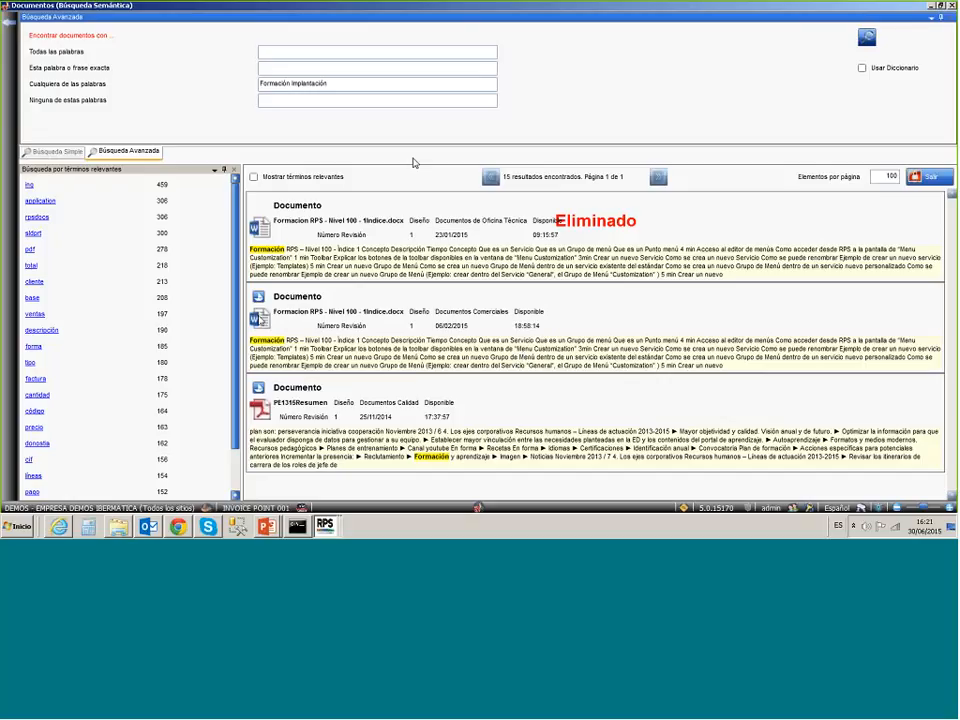
left_click(296, 181)
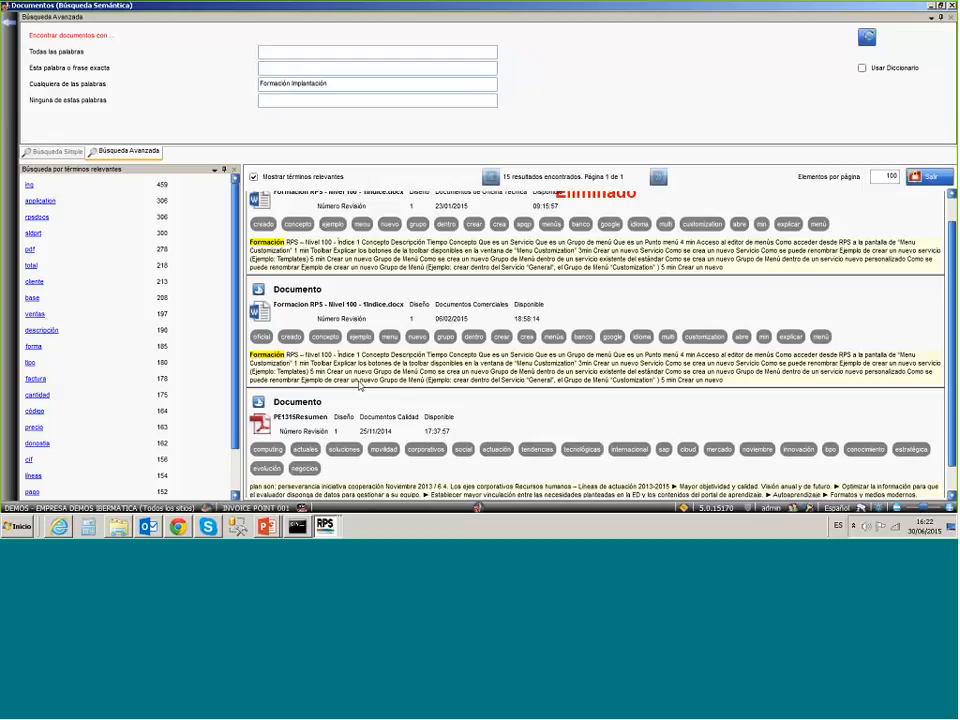
scroll(359, 386, "down", 1)
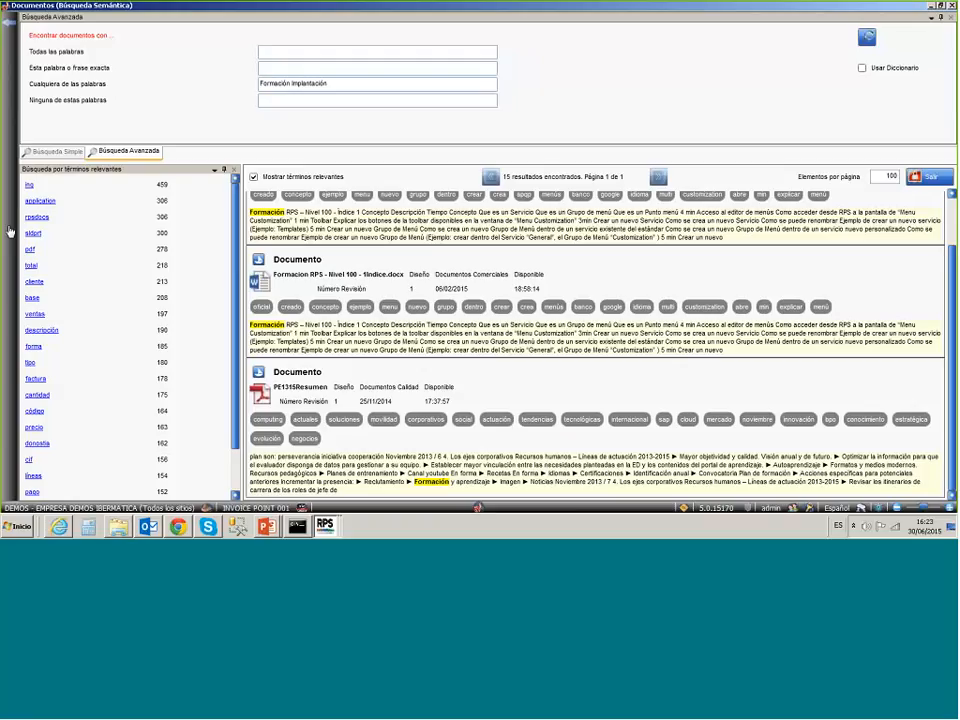
- Switch from the semantic search to the open Gestión Documentos view
mouse_move(8, 230)
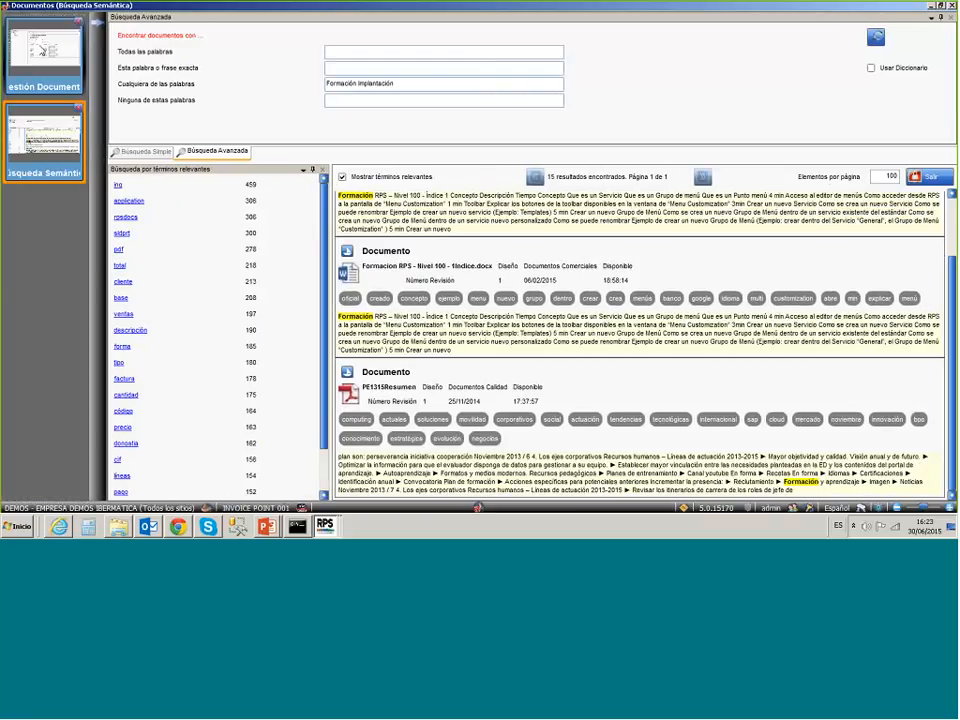
left_click(42, 50)
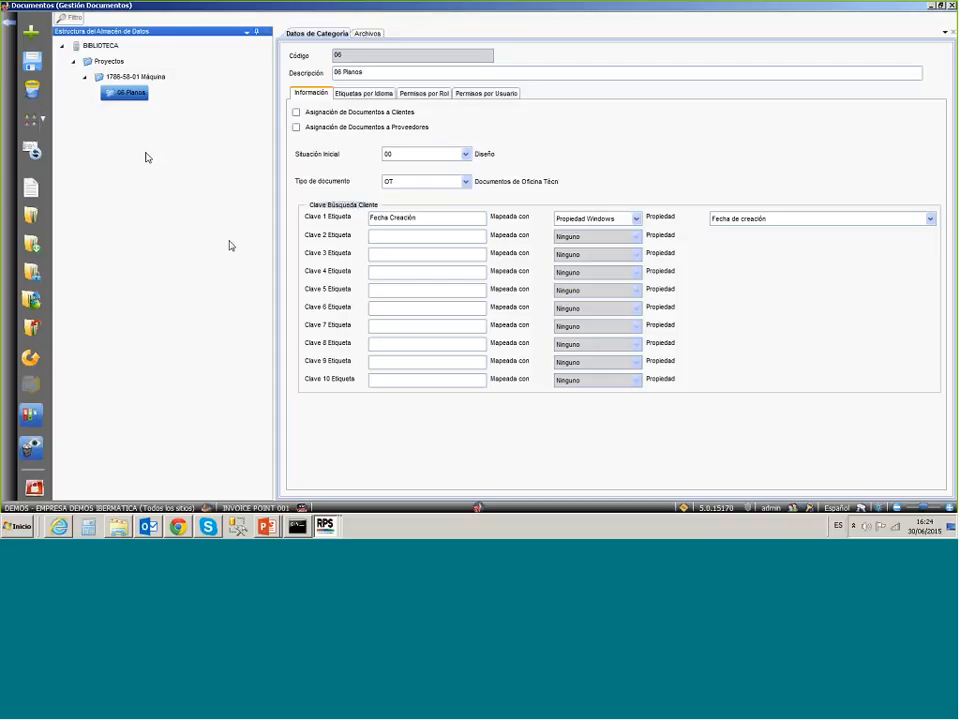
left_click(327, 524)
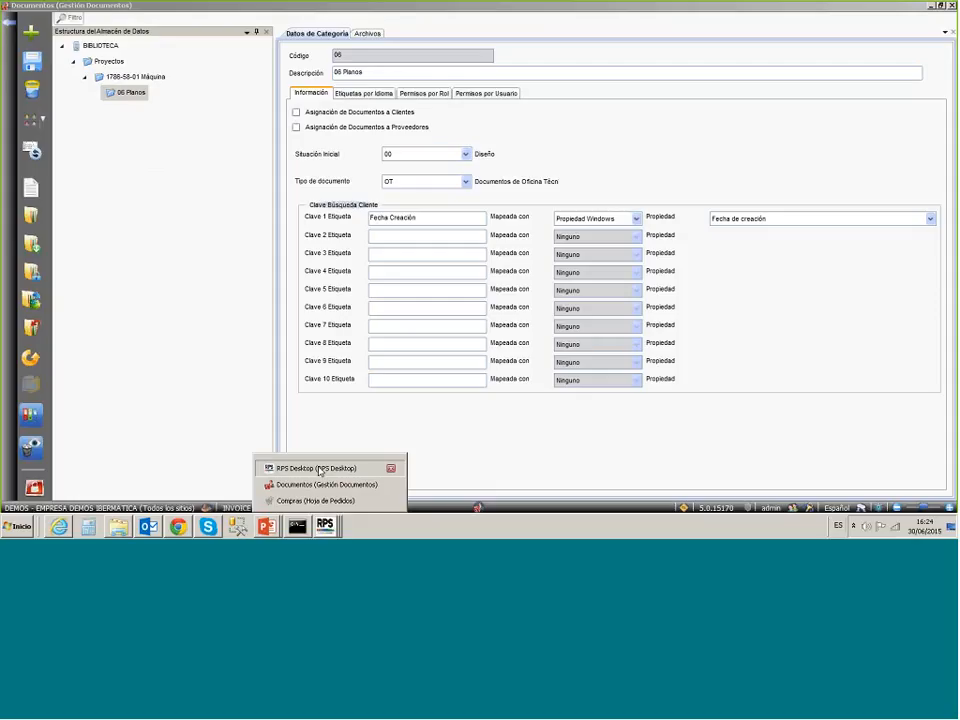
left_click(320, 468)
left_click(327, 526)
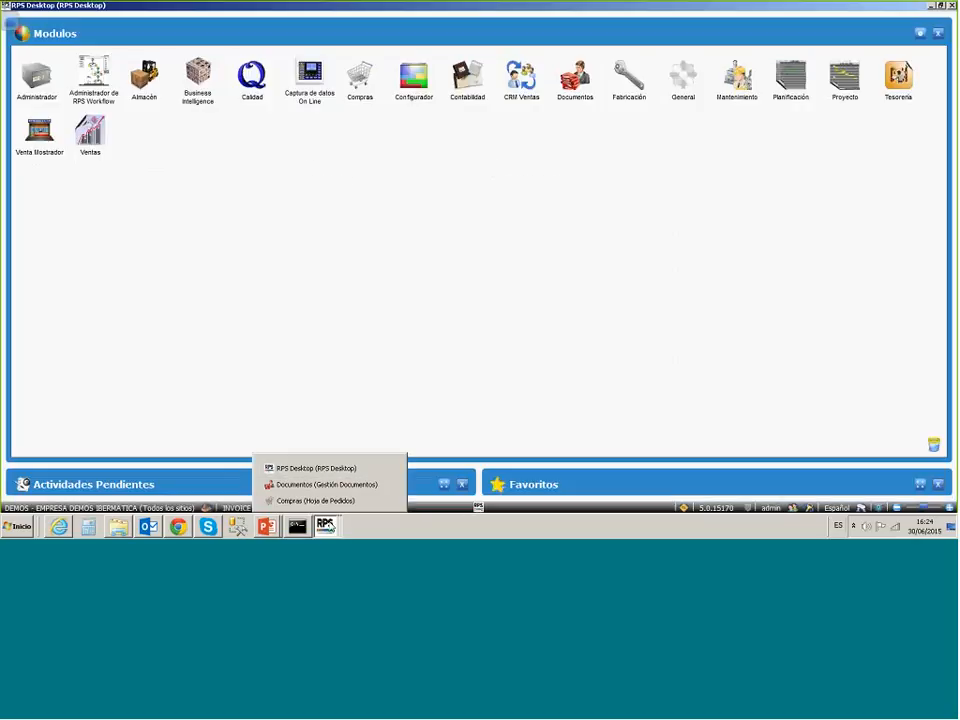
left_click(327, 485)
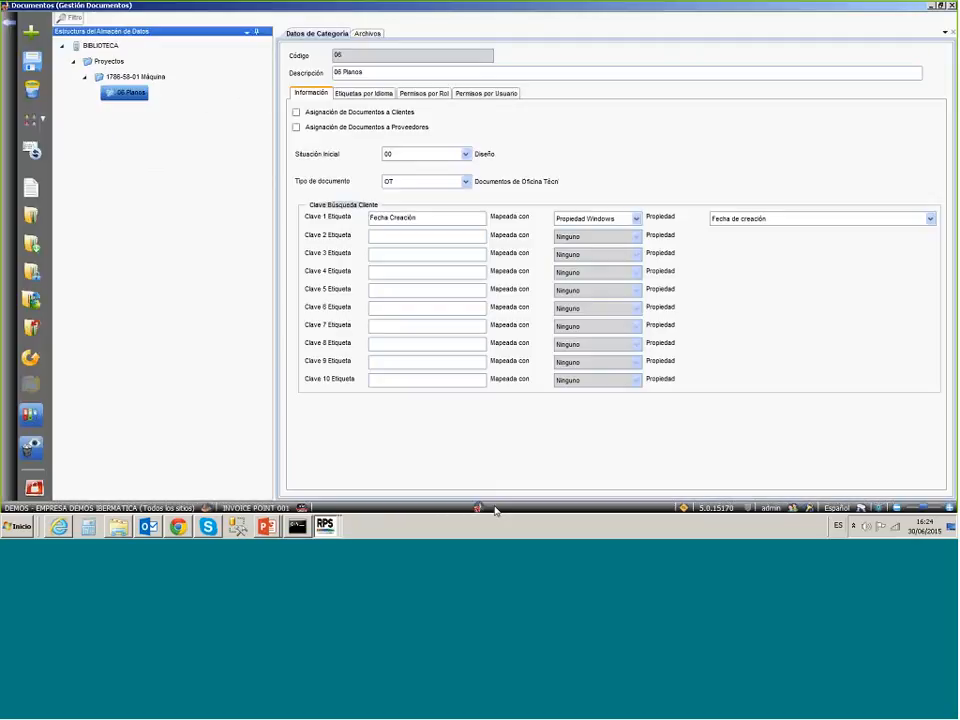
- Open the Tipo de documento master data and display the COM - Documentos Comerciales type
left_click(480, 510)
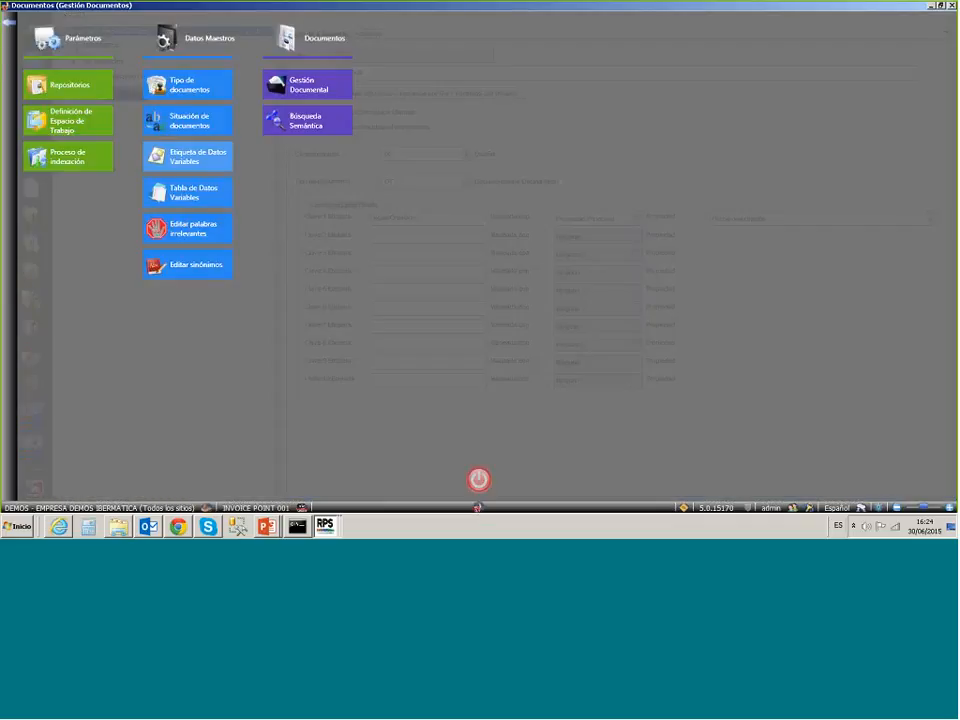
left_click(188, 85)
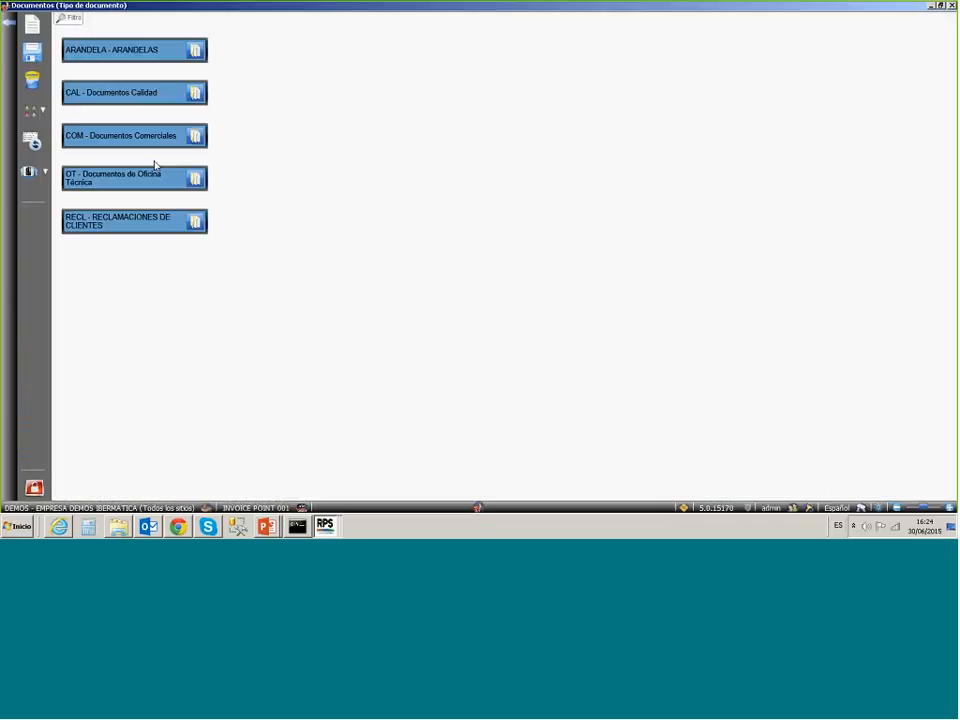
left_click(155, 145)
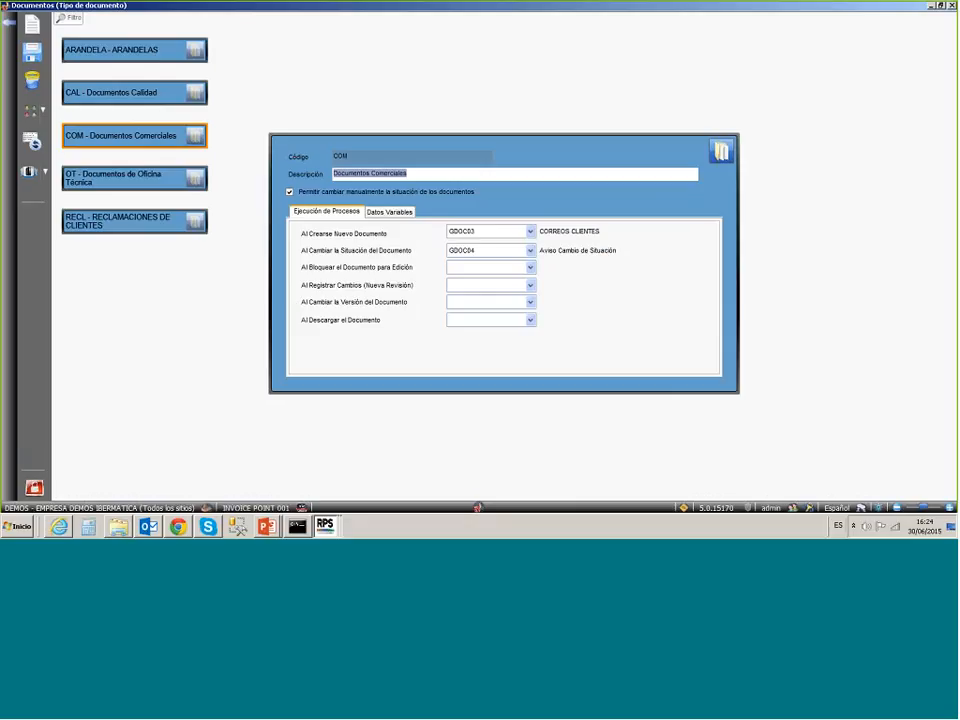
- Review the processes assigned to commercial documents and open the GDOC03 workflow that runs when a new document is created
left_click(480, 233)
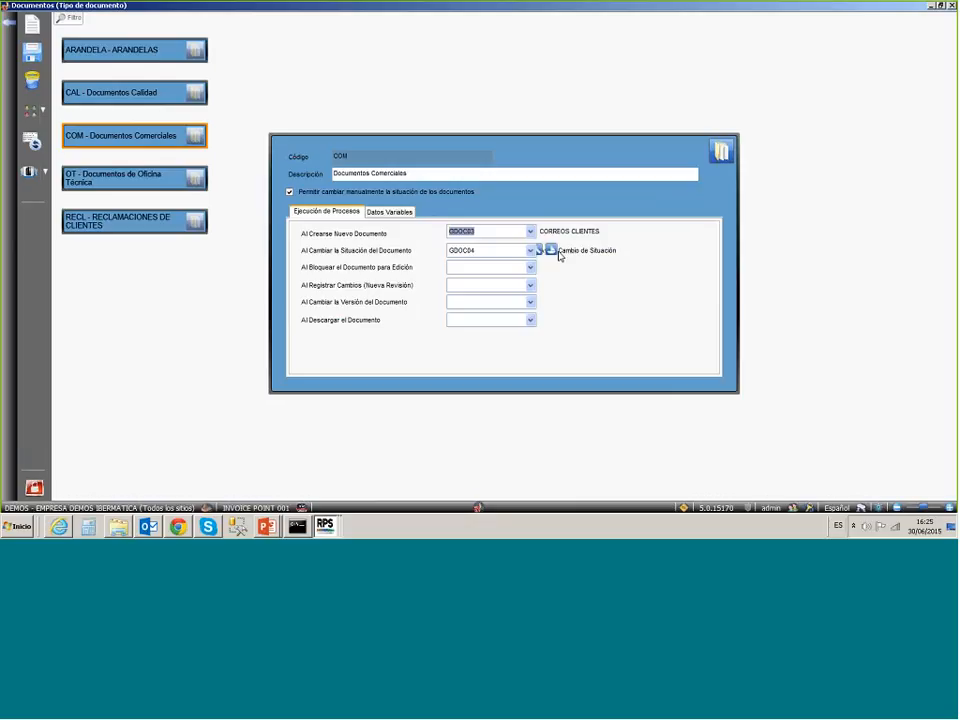
left_click(559, 253)
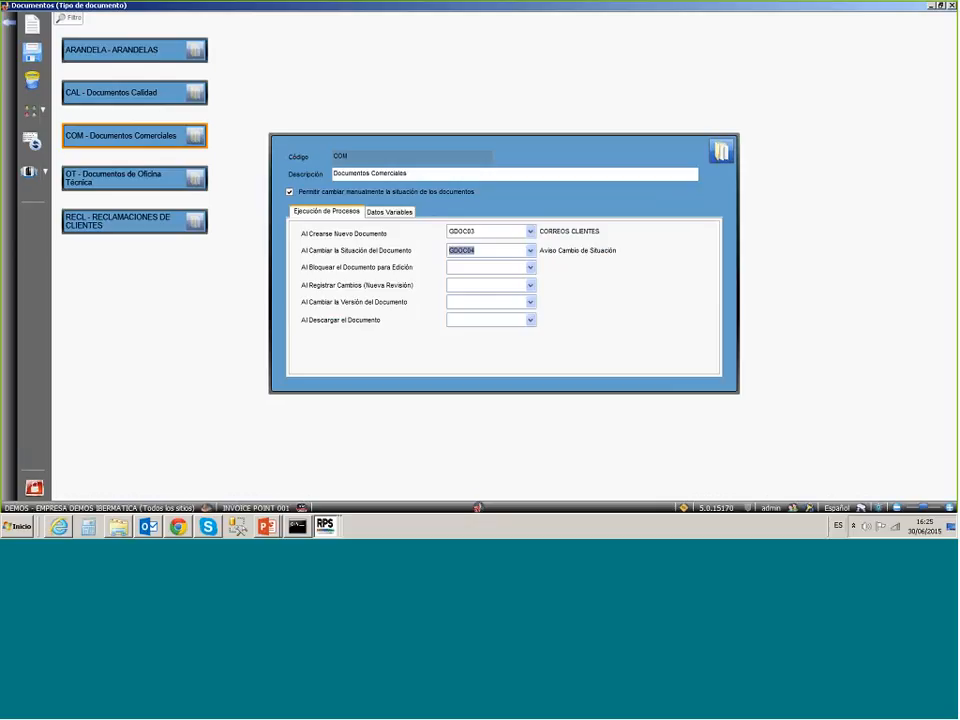
left_click(451, 307)
left_click(486, 233)
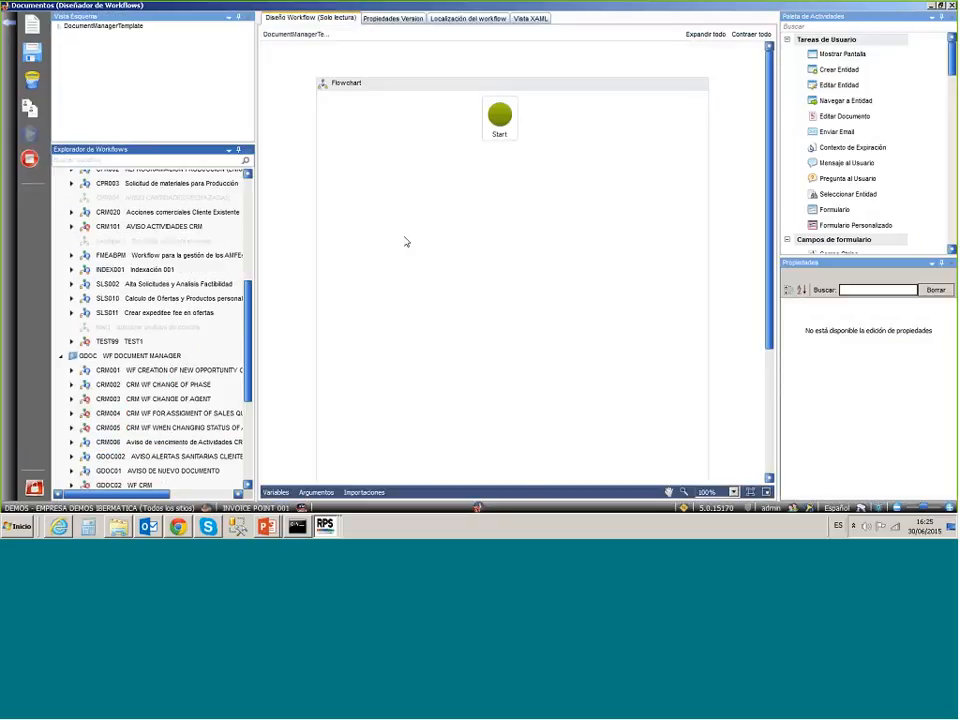
- Examine the workflow's flowchart from the Start node through its customer lookups and decisions down to the CRM activity
scroll(344, 340, "down", 1)
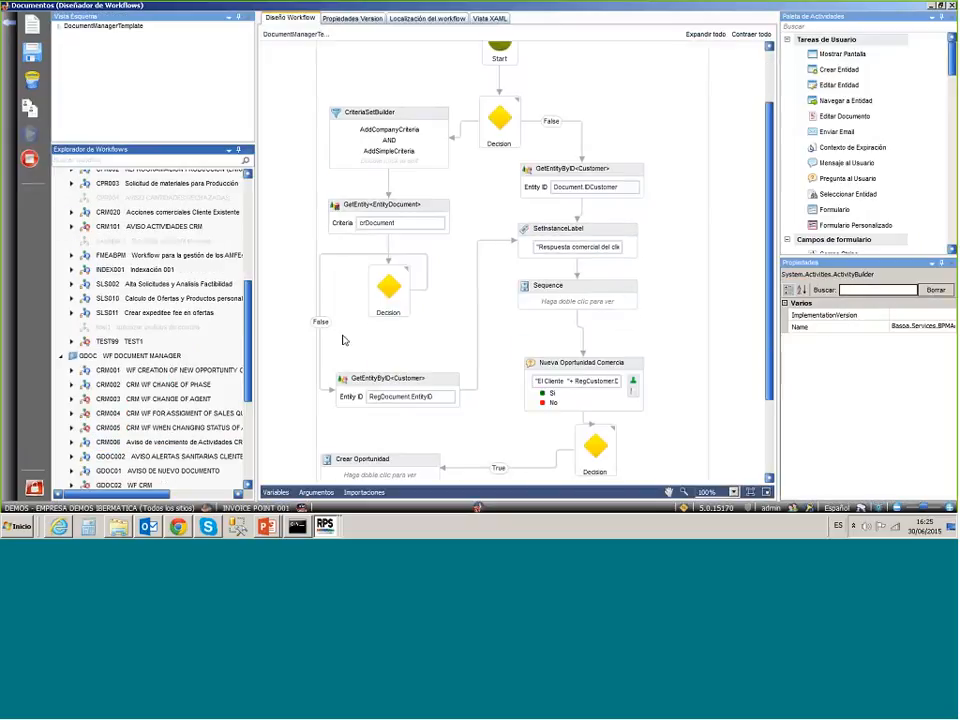
scroll(344, 340, "down", 1)
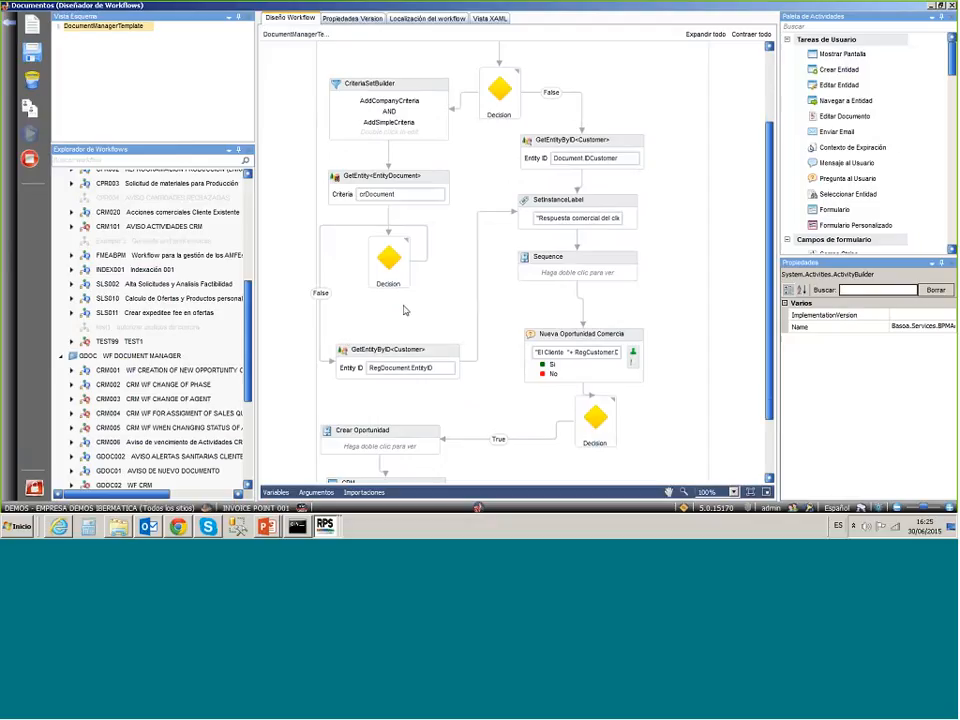
scroll(405, 311, "down", 1)
scroll(405, 311, "down", 2)
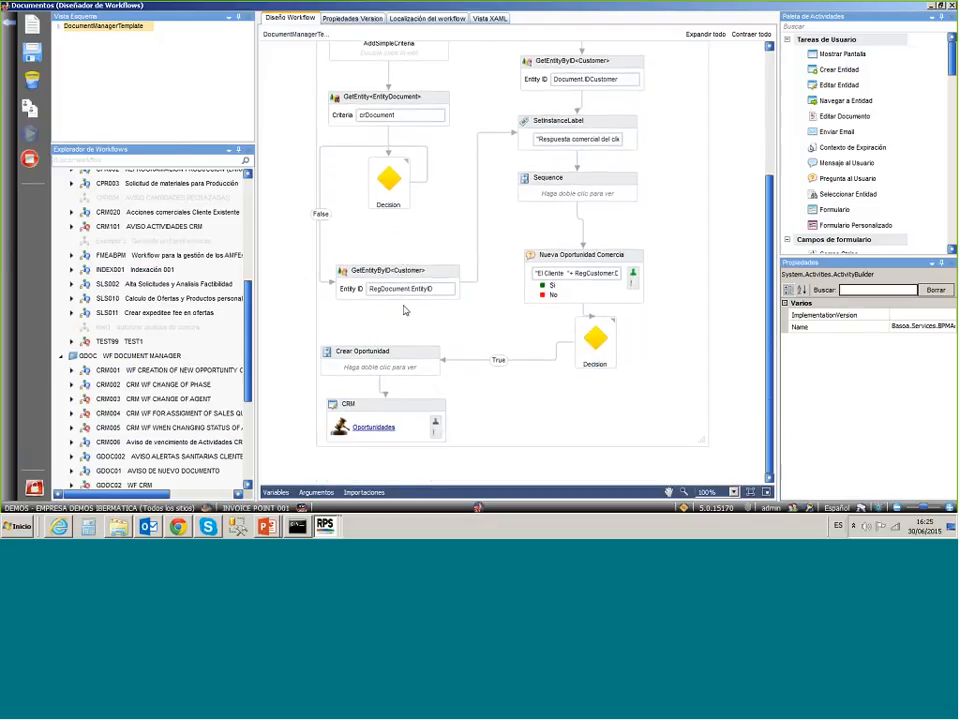
scroll(405, 311, "up", 3)
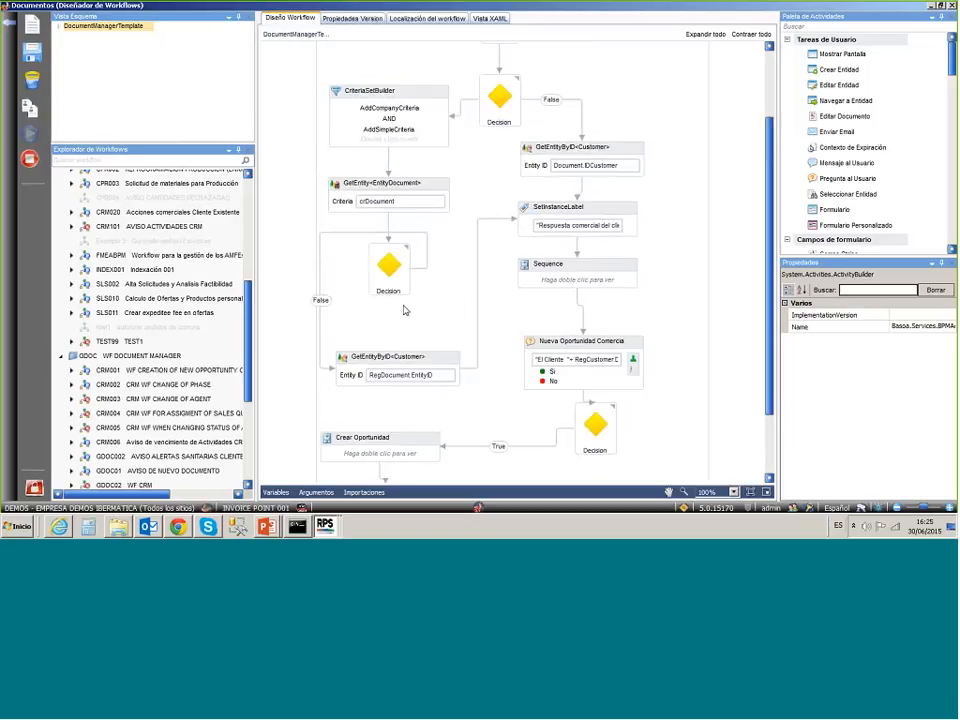
scroll(405, 311, "down", 1)
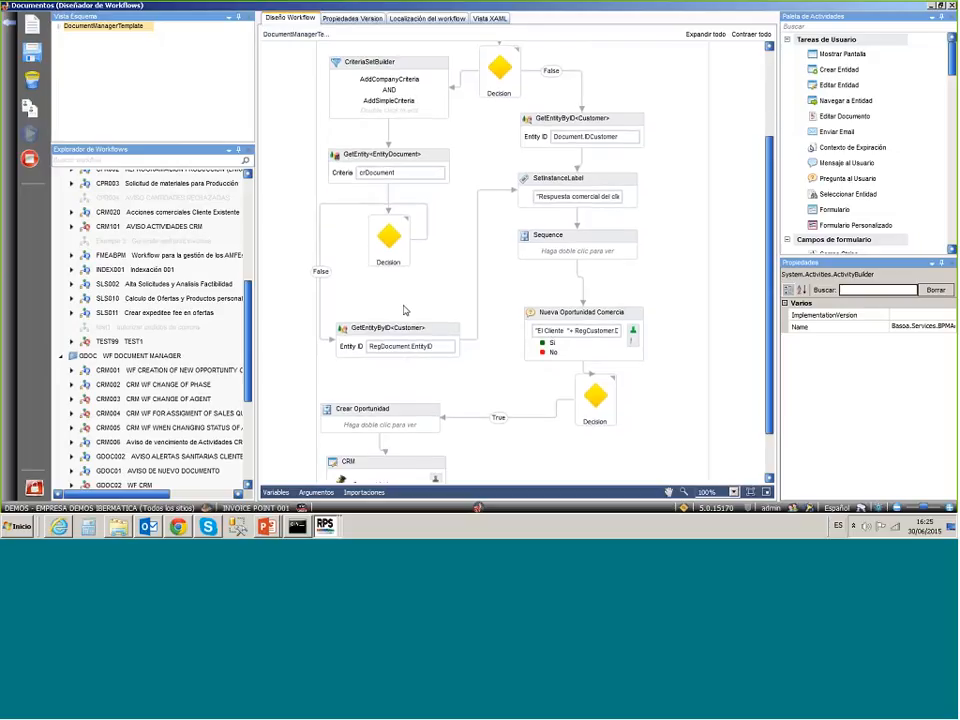
scroll(405, 311, "up", 2)
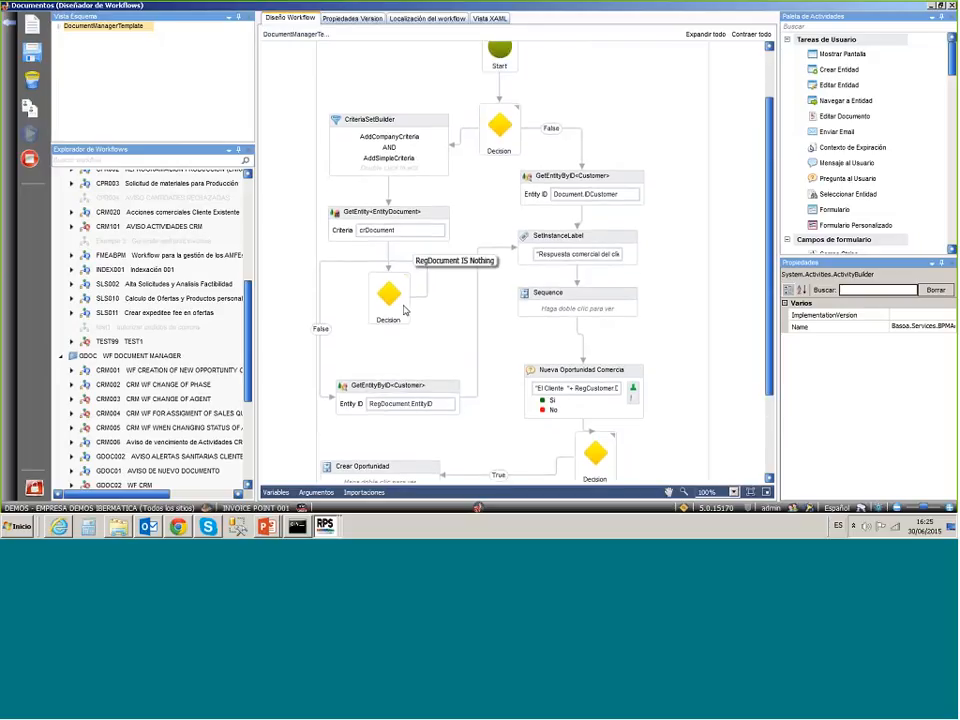
scroll(405, 311, "up", 1)
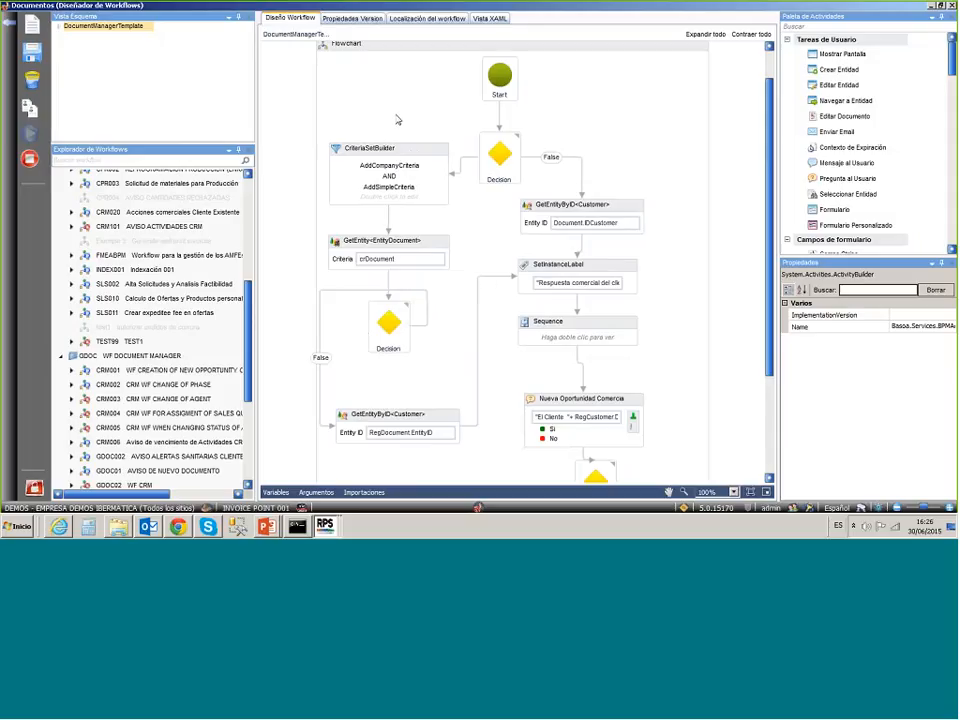
scroll(399, 125, "up", 1)
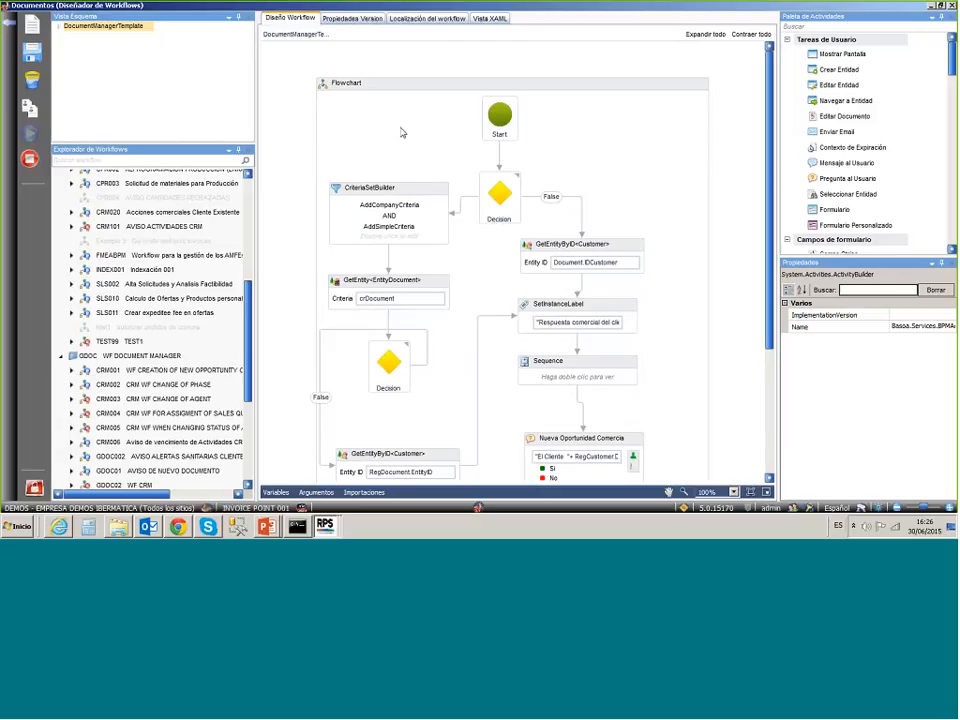
scroll(401, 150, "down", 1)
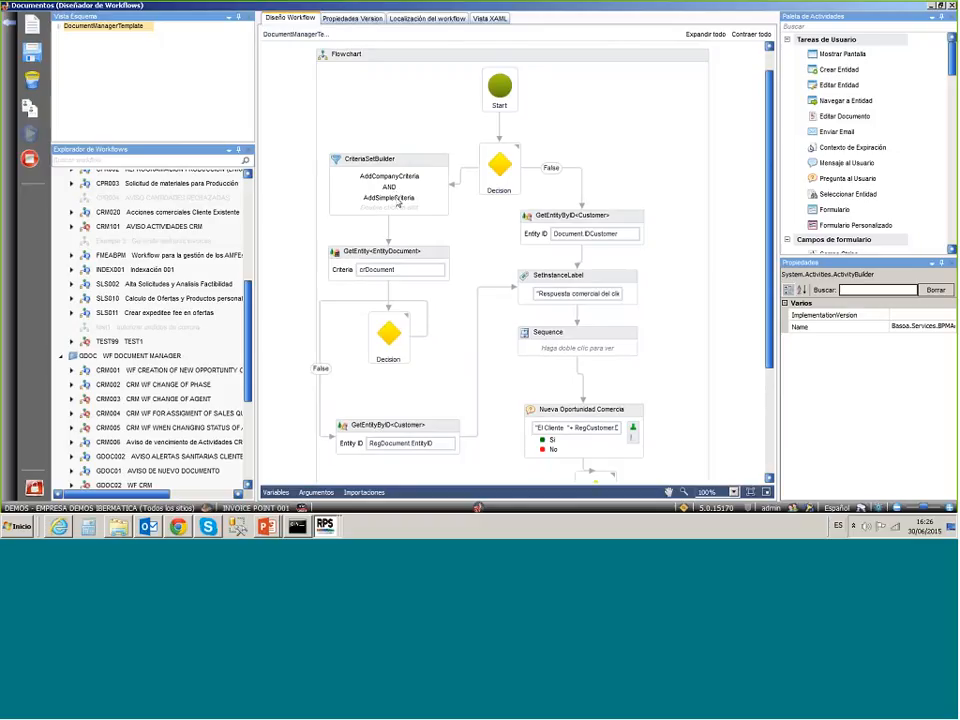
scroll(398, 201, "down", 1)
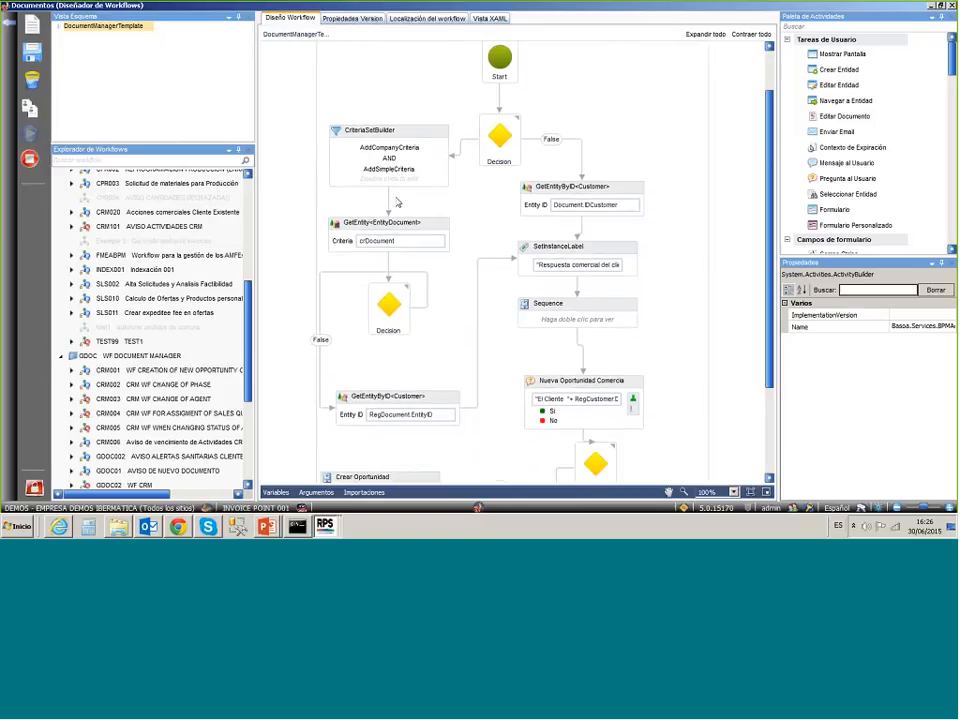
scroll(420, 235, "down", 1)
scroll(426, 278, "down", 1)
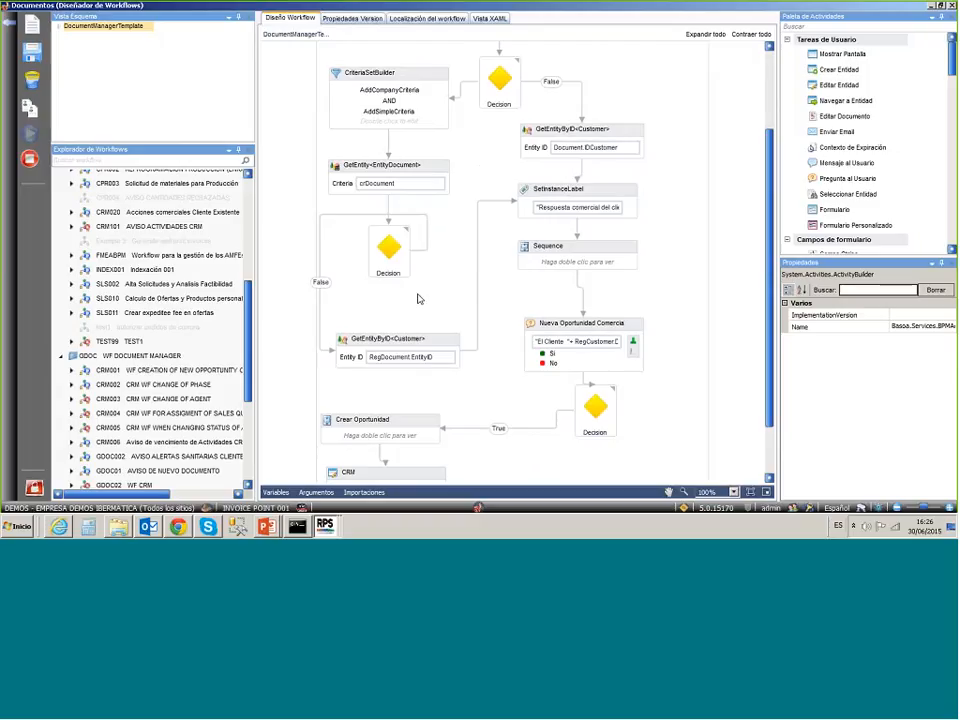
scroll(418, 298, "down", 1)
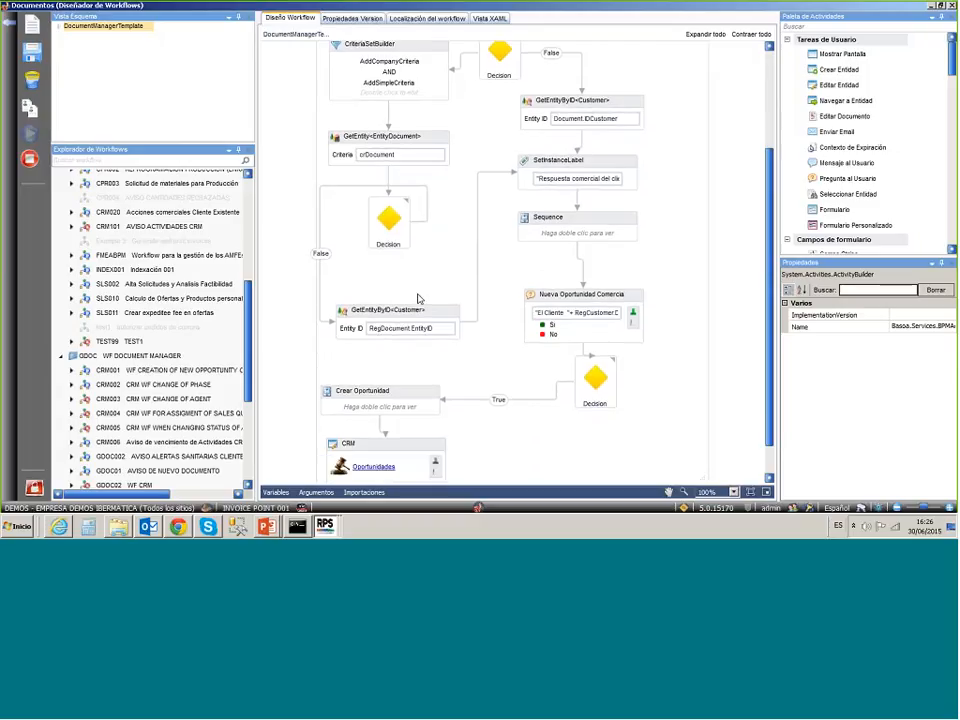
- Inspect the Nueva Oportunidad Comercial question and the CRM activity in the workflow
scroll(461, 279, "down", 1)
left_click(585, 285)
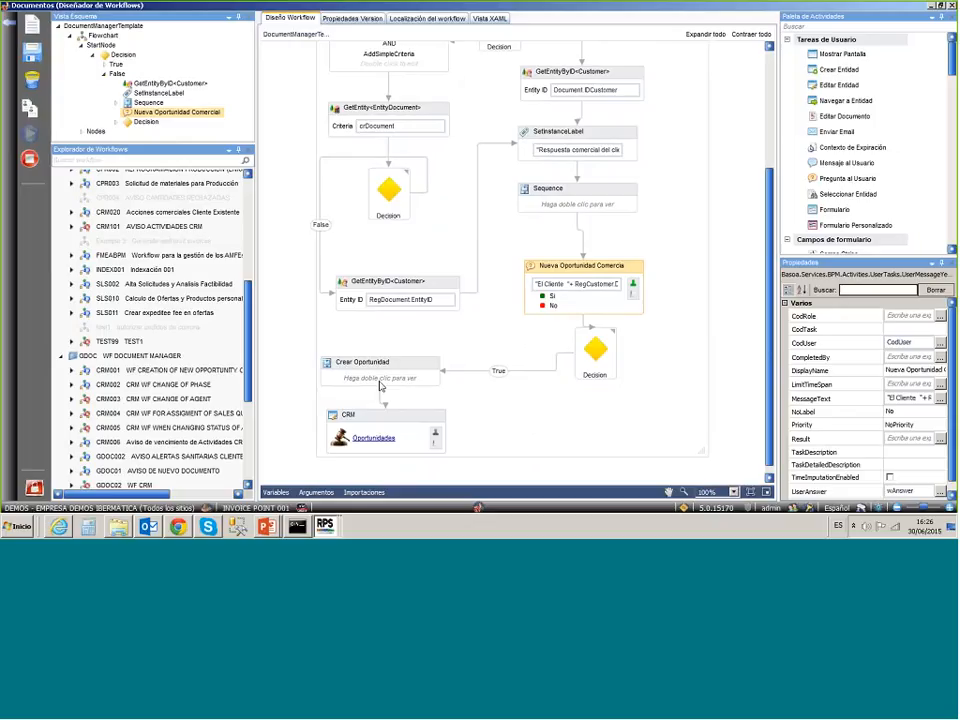
scroll(380, 386, "down", 1)
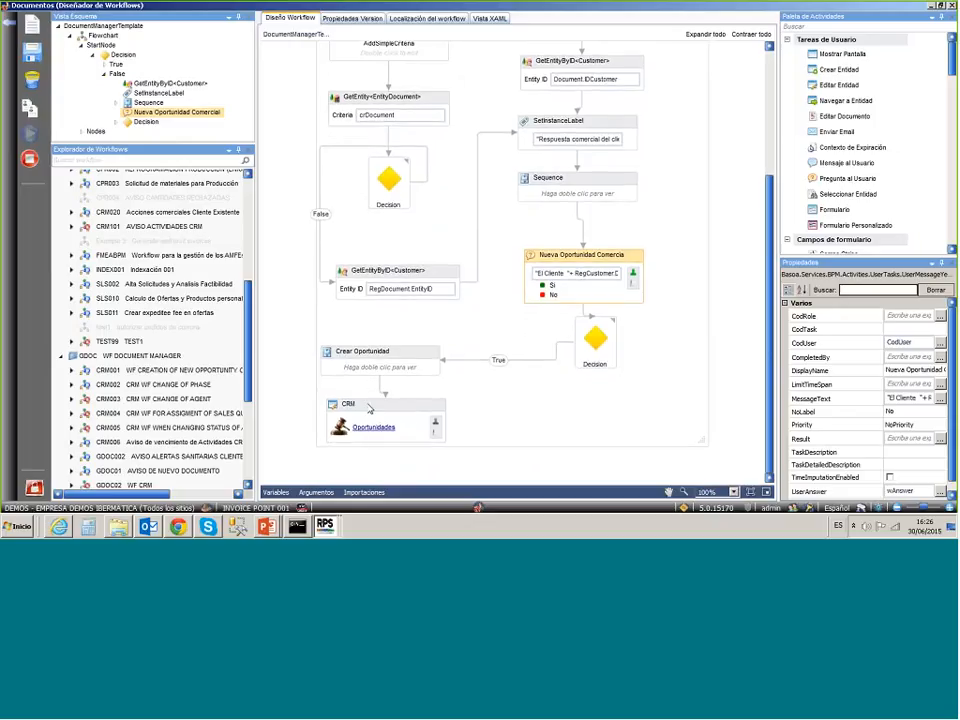
left_click(363, 386)
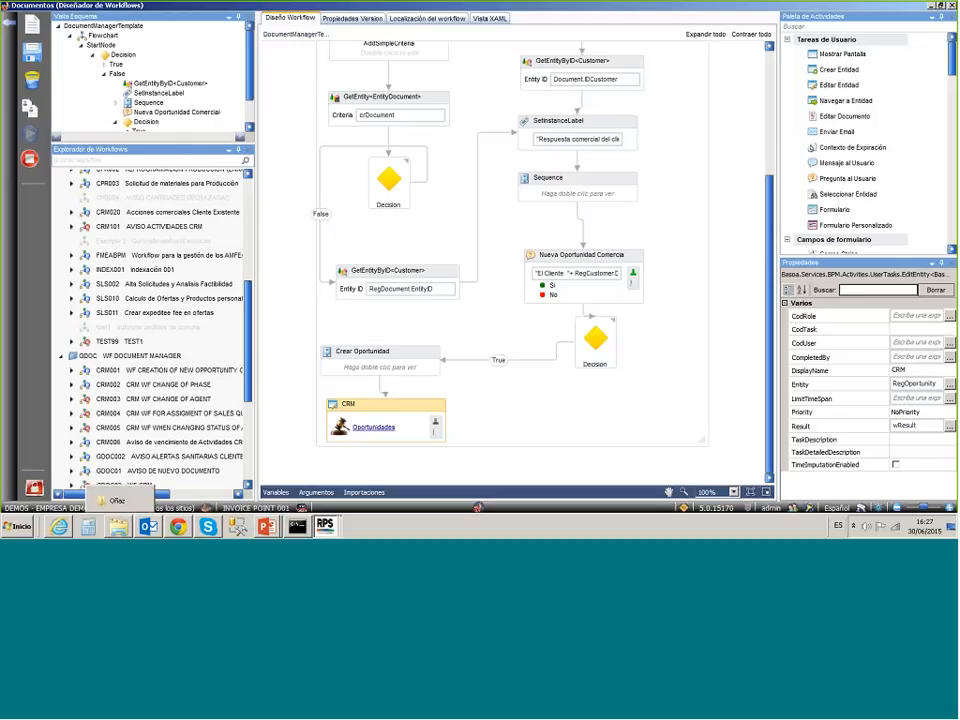
- Switch to Outlook and display the messages in the Bandeja de entrada folder
mouse_move(153, 529)
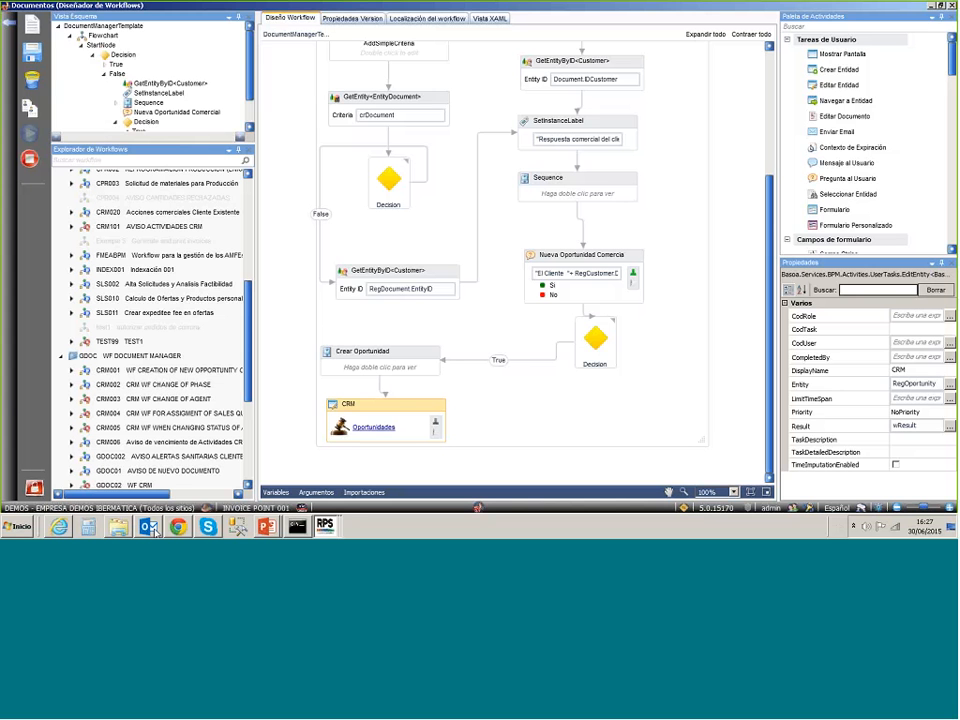
left_click(152, 530)
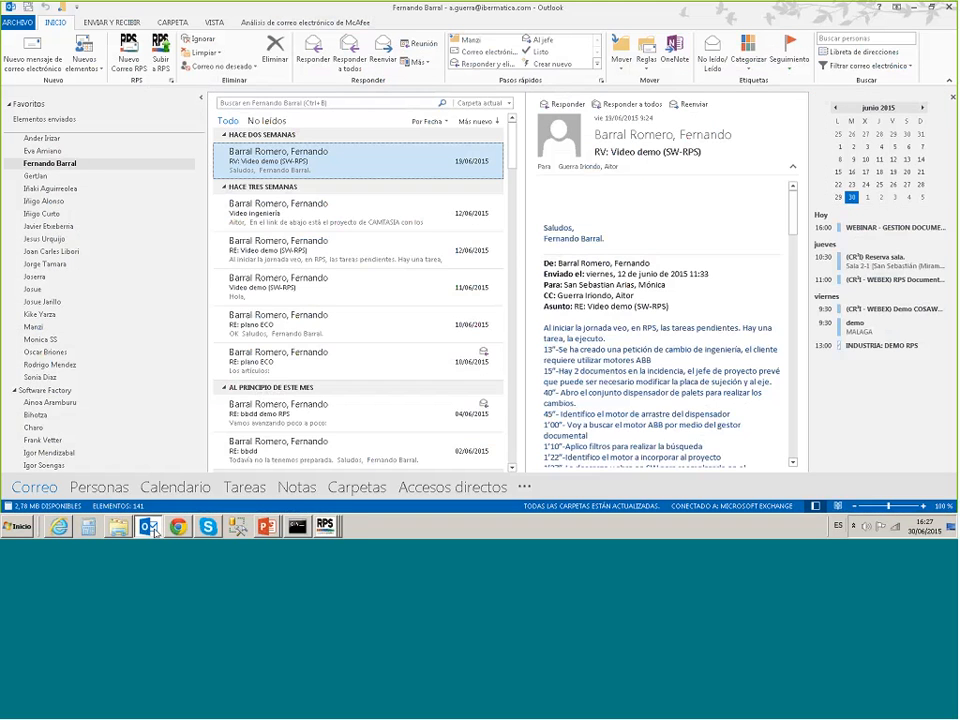
scroll(122, 218, "up", 7)
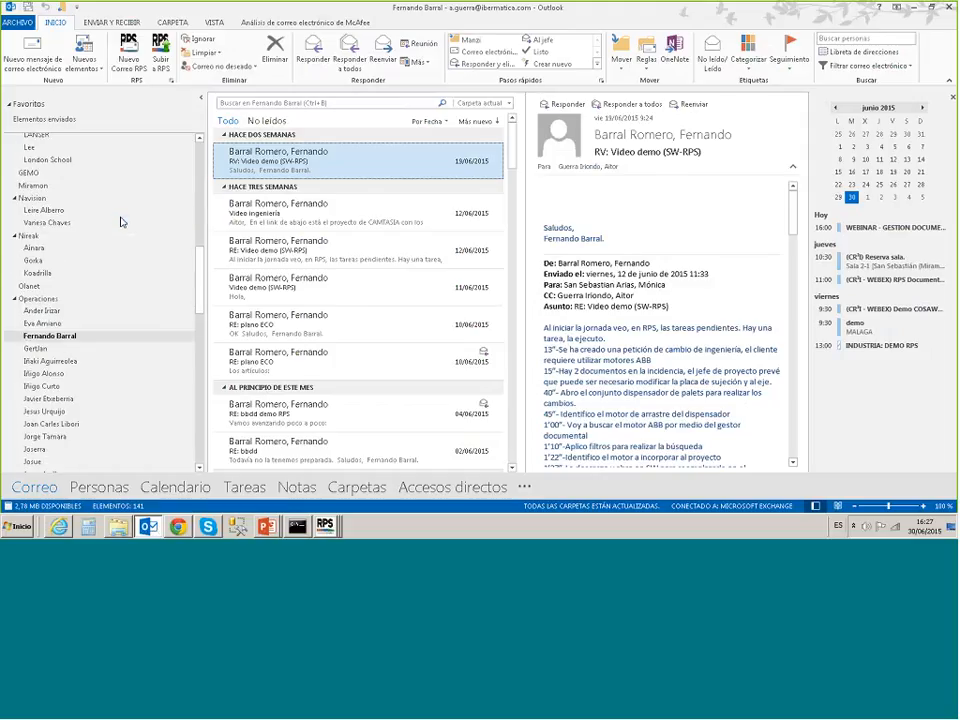
scroll(123, 222, "up", 10)
left_click(69, 165)
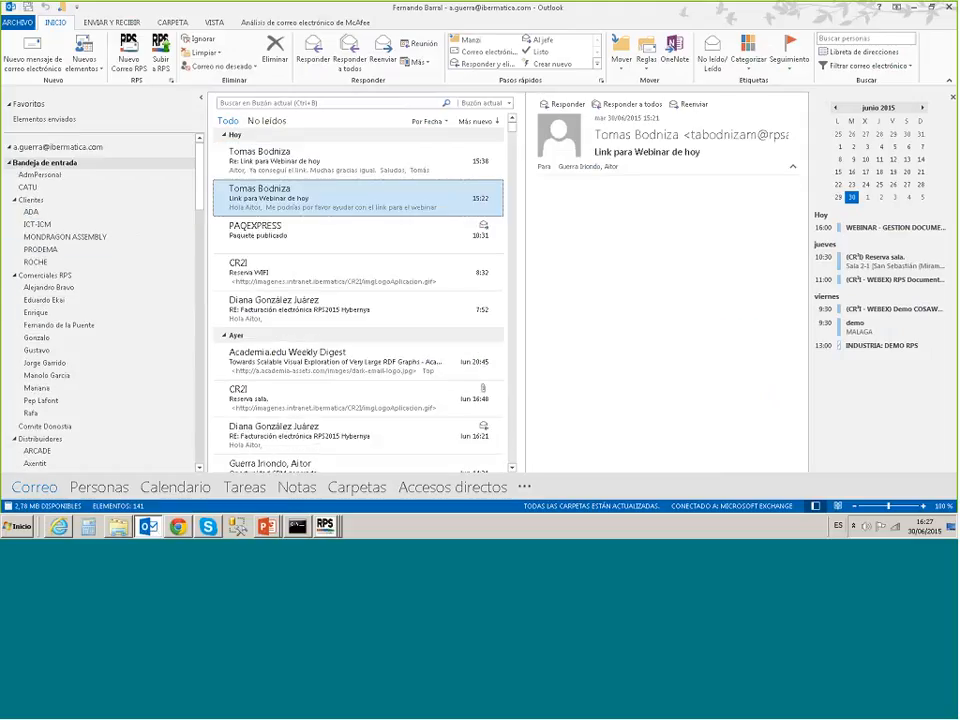
- Start uploading the PAQEXPRESS email Paquete publicado to RPS and choose the Documentos Ventas category under COMERCIAL
left_click(303, 244)
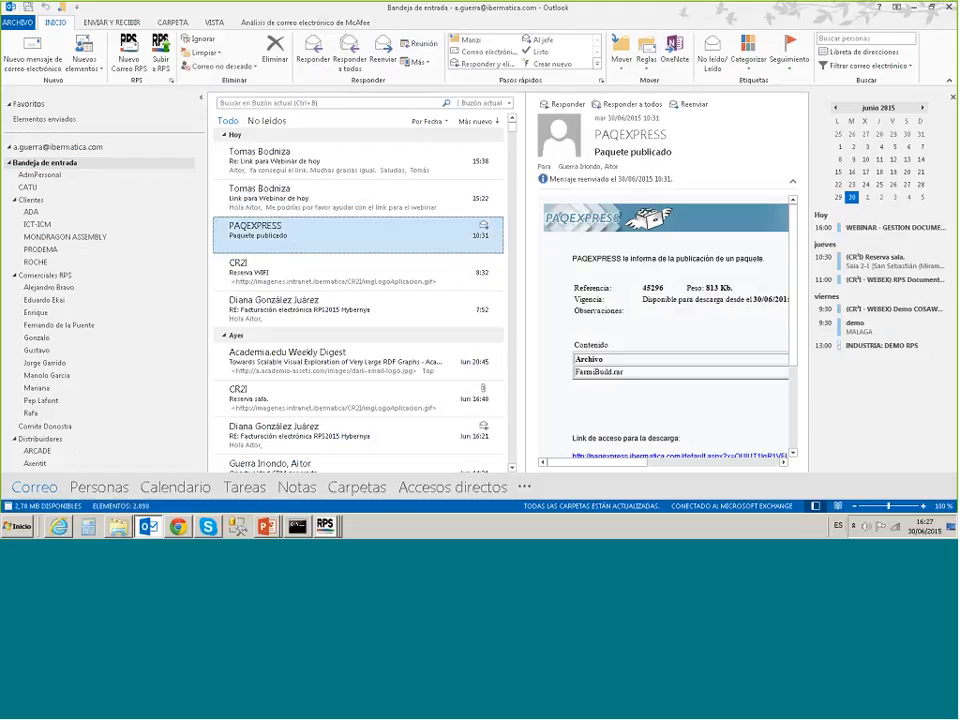
left_click(160, 60)
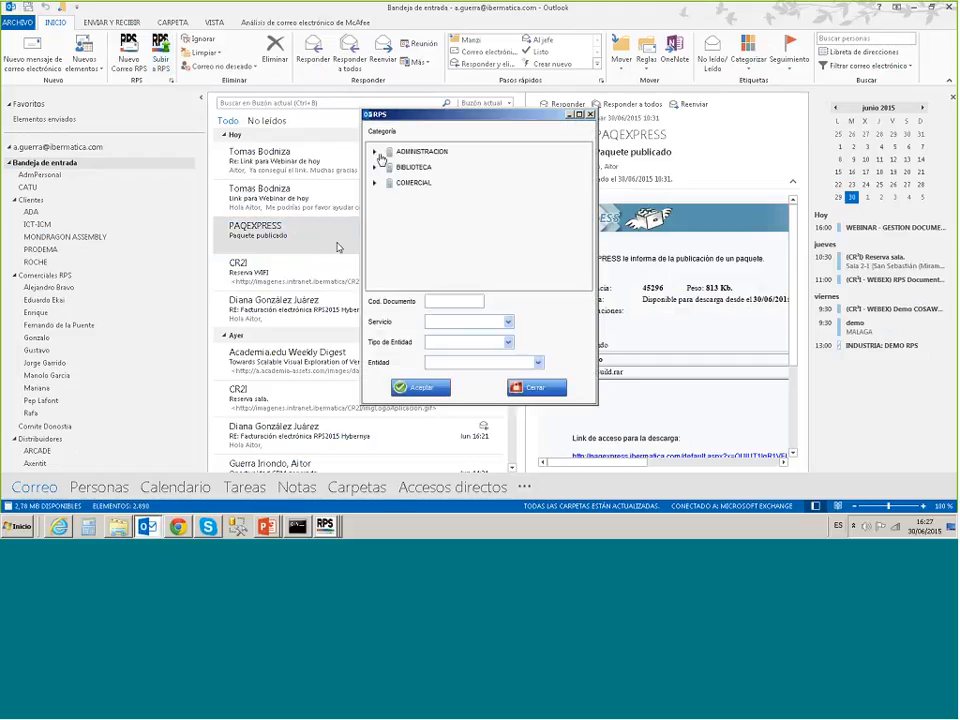
left_click(376, 185)
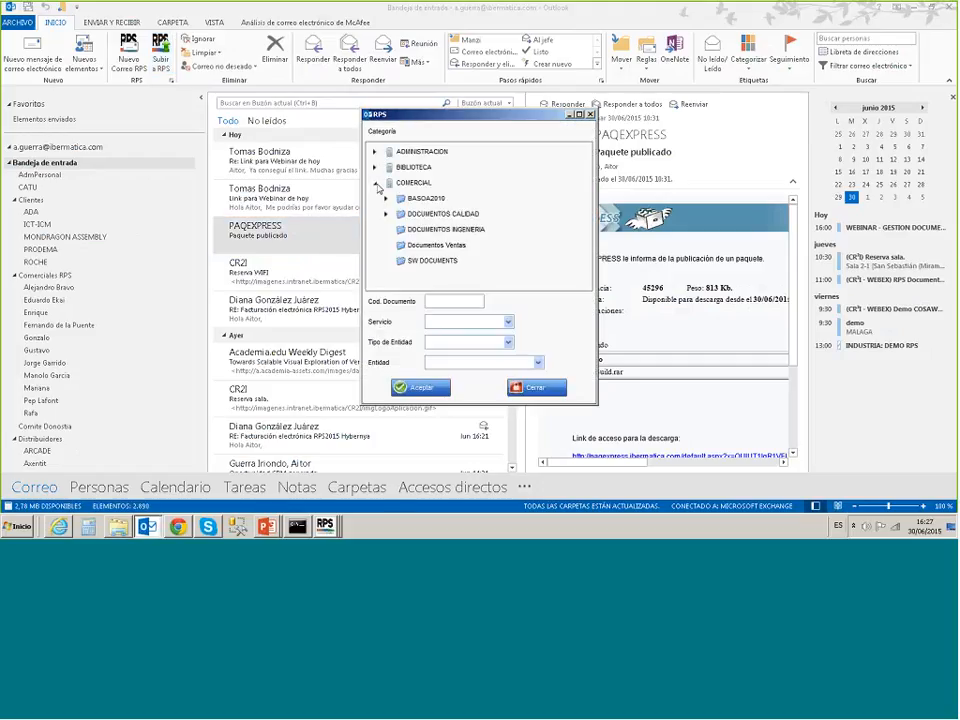
left_click(436, 245)
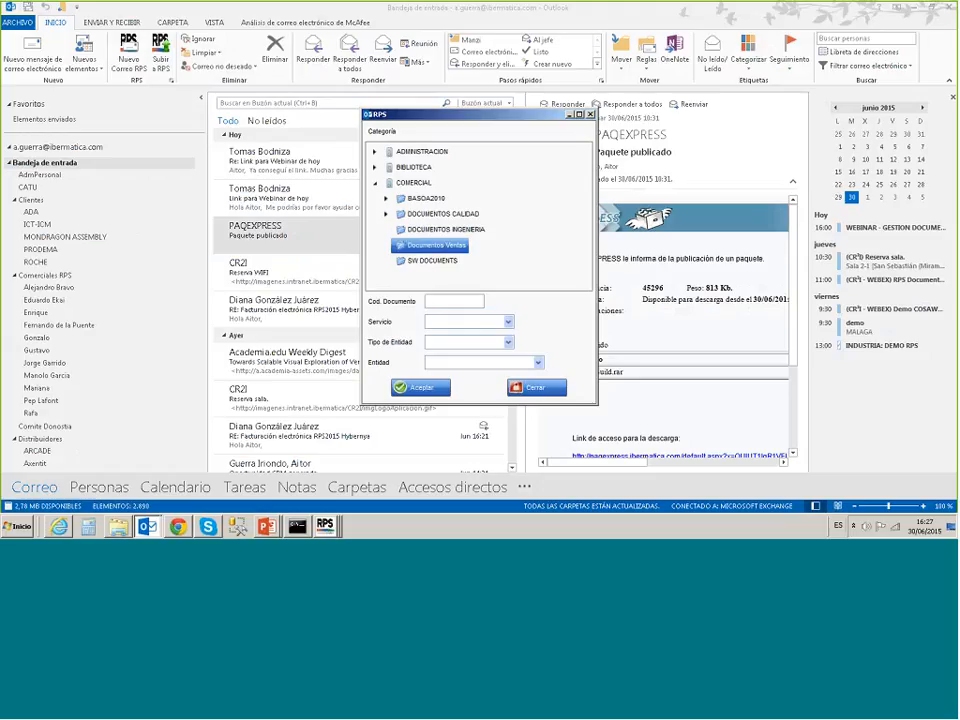
- Archive the email with document code Mail0023, service Sales, entity type Customer and EL CORTE INGLES's customer code, widening the dialog to show the entity name
left_click(461, 302)
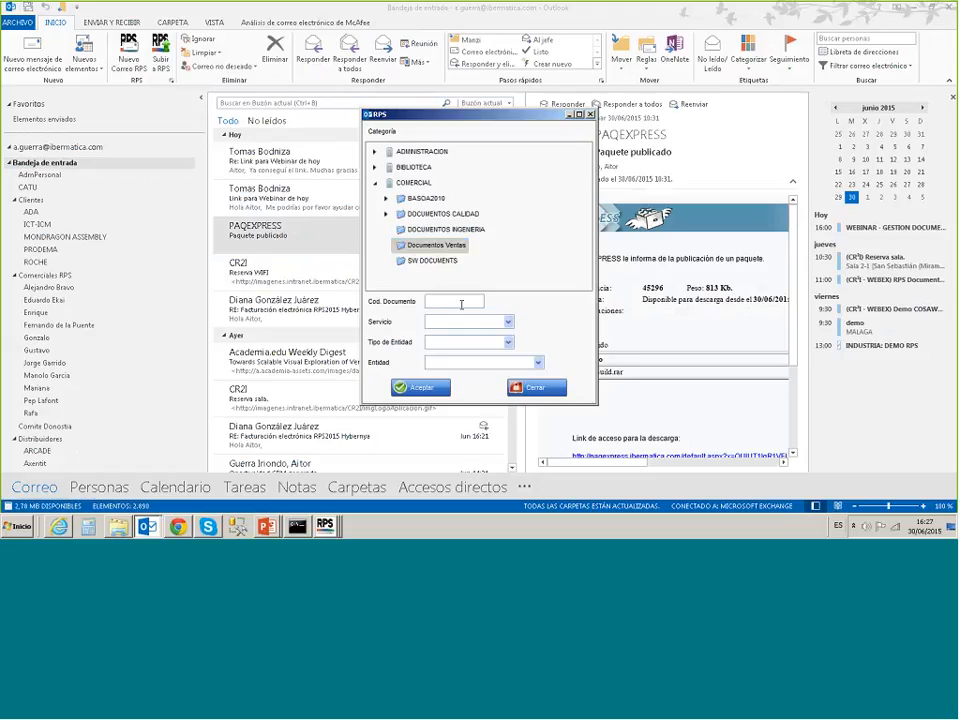
type("Mail0023")
key("Tab")
type("Sales")
key("Tab")
type("Cus")
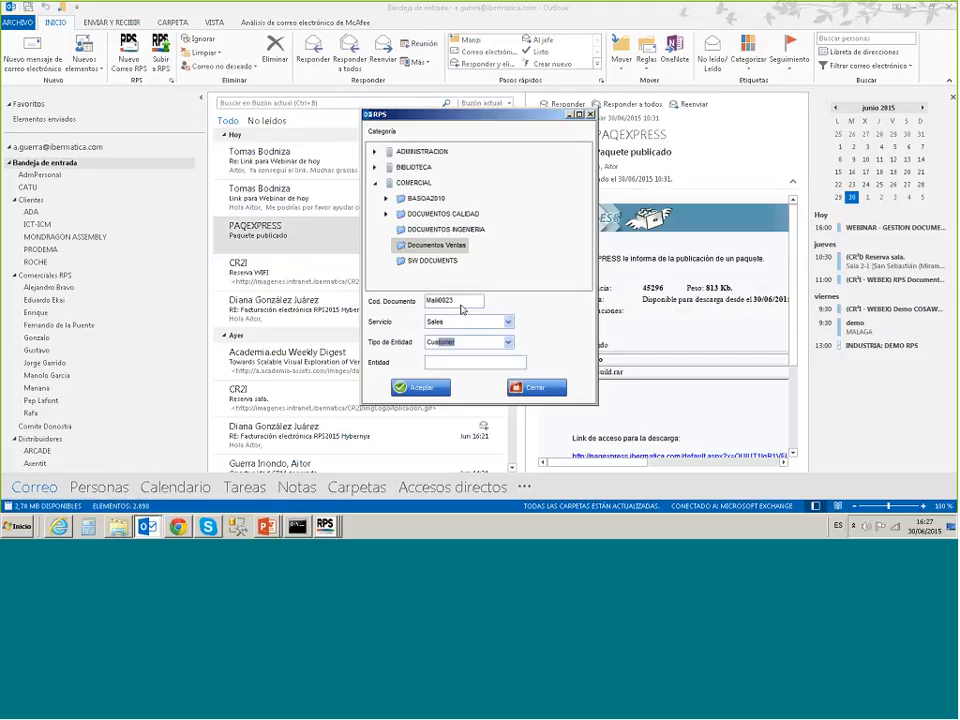
key("Tab")
type("30100")
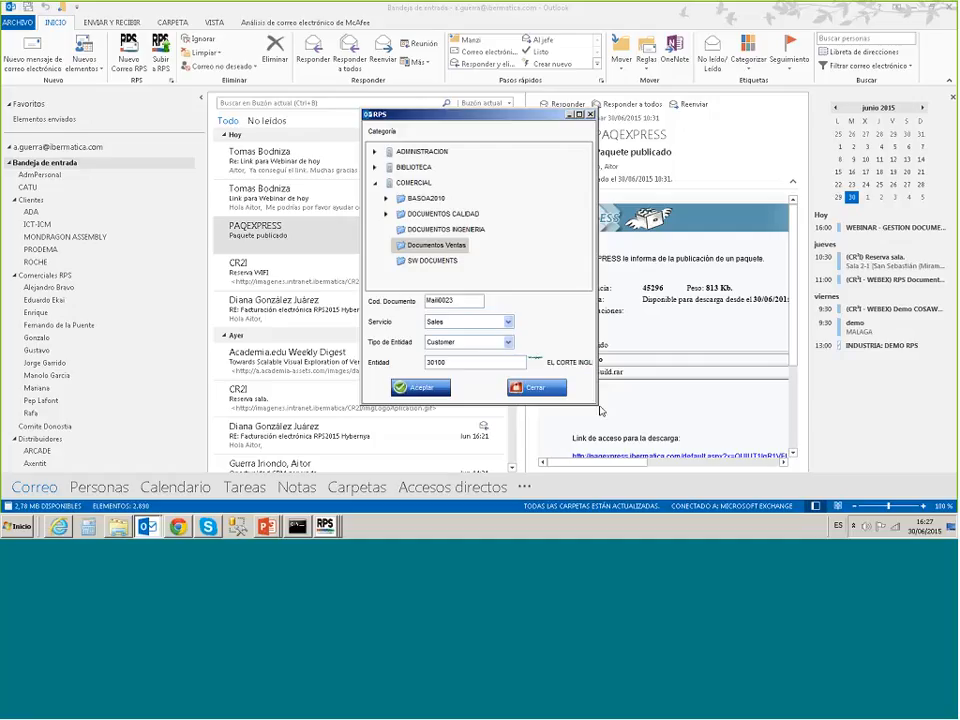
left_click_drag(597, 405, 745, 410)
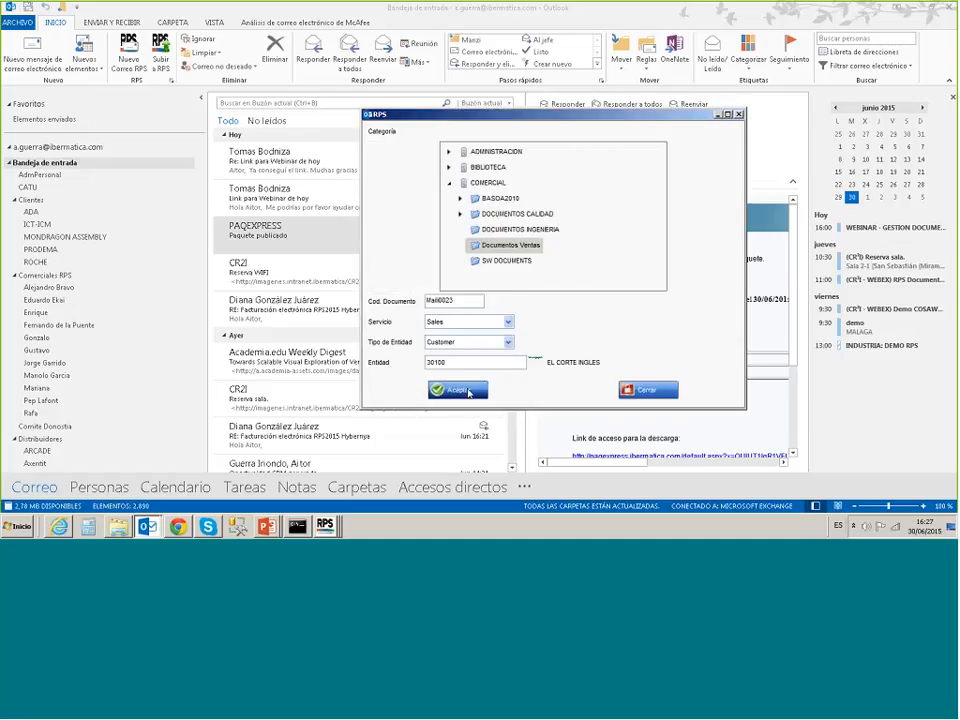
left_click(468, 392)
left_click(488, 294)
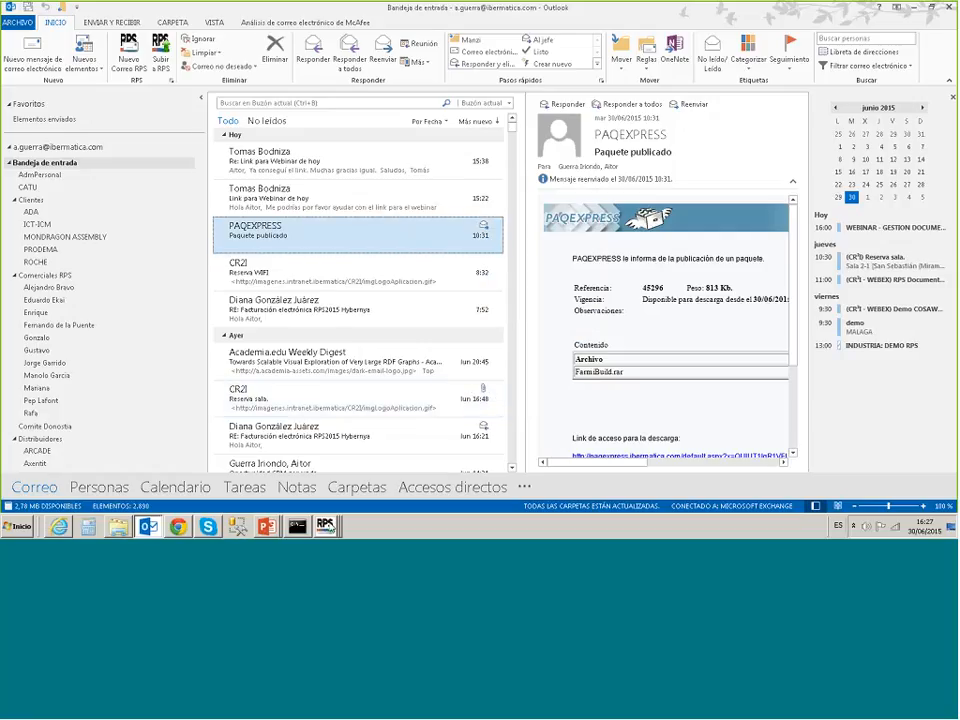
- Switch to RPS Desktop, open the archived email's document record from the new-opinion notification, and close the message preview
left_click(325, 524)
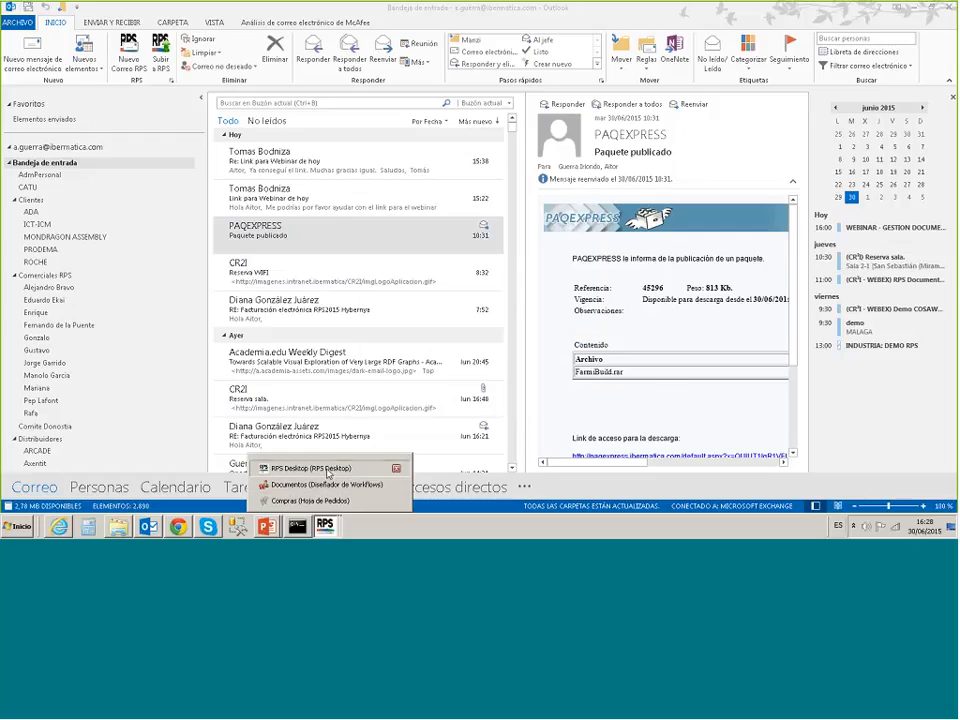
left_click(327, 471)
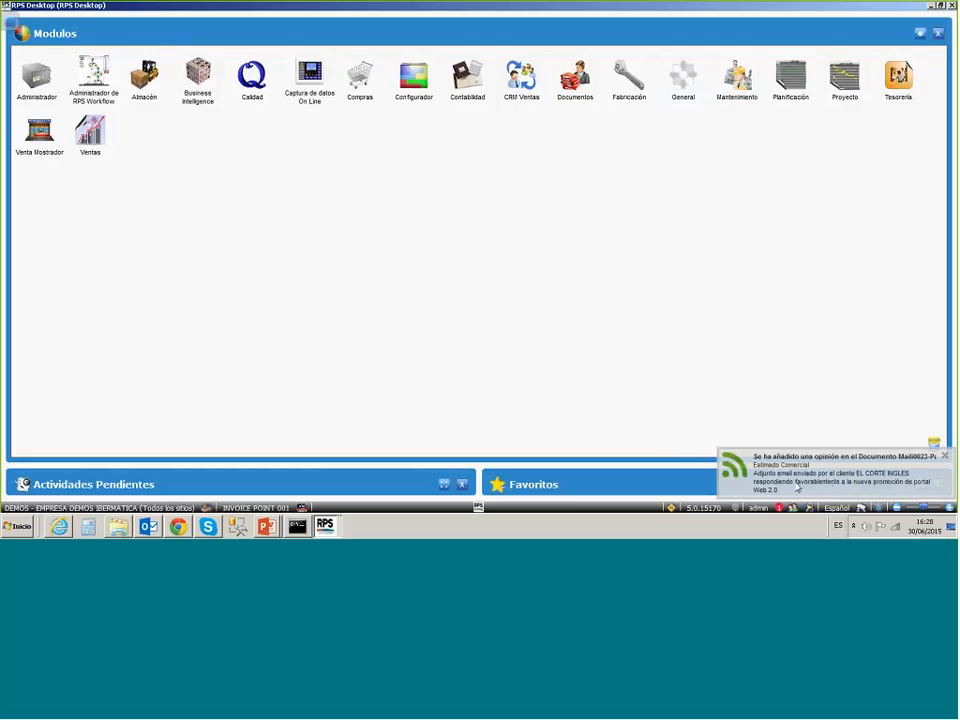
left_click(779, 507)
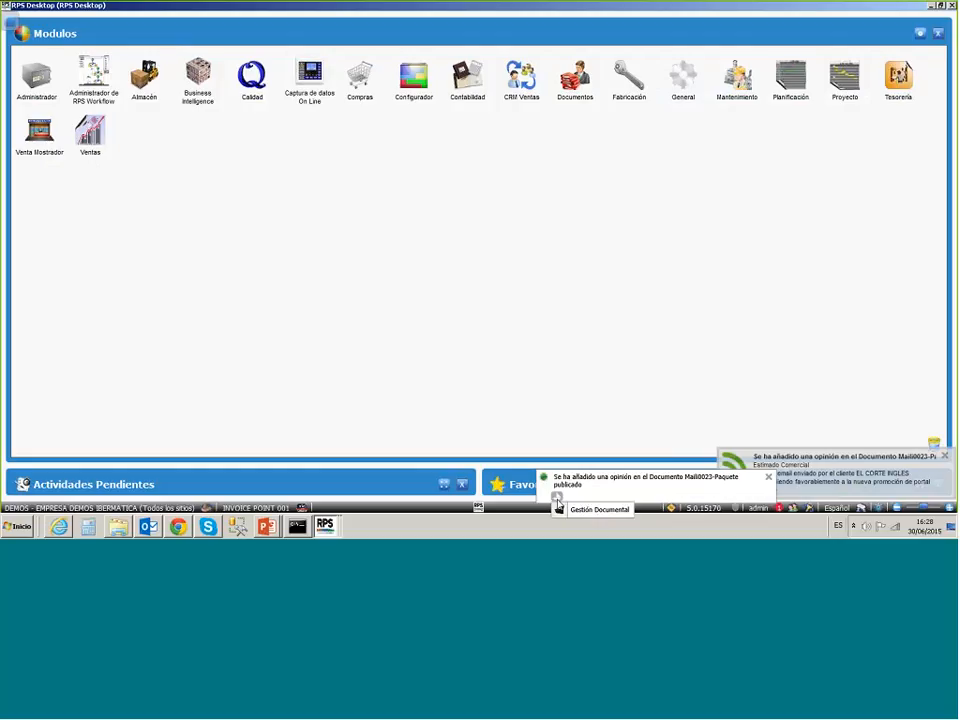
left_click(595, 514)
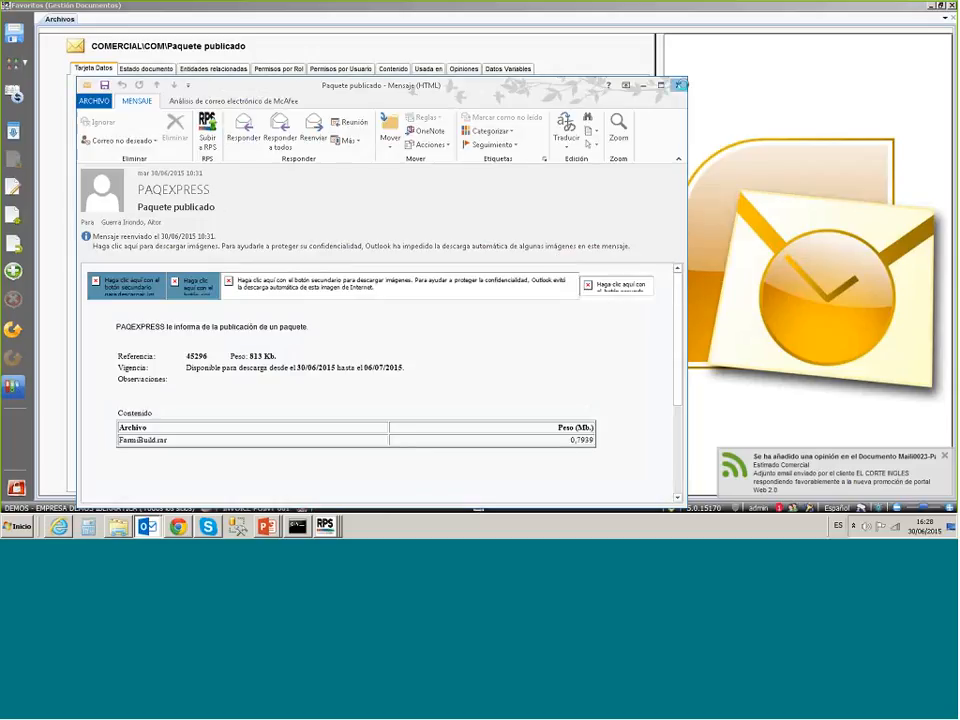
left_click(678, 85)
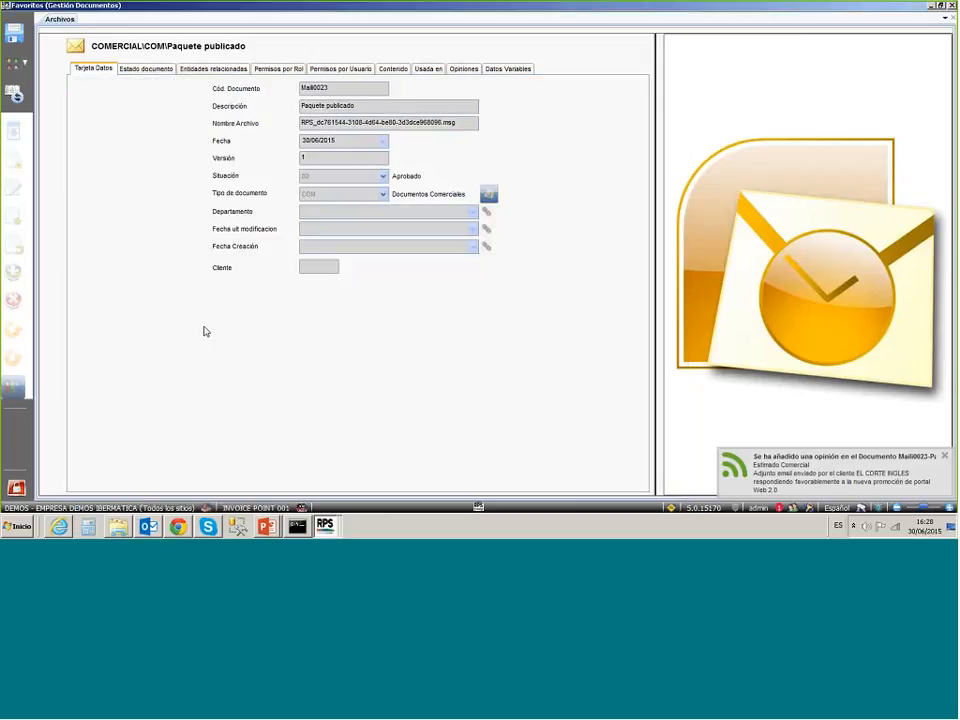
- Return to the desktop's pending activities and filter the pending tasks by creation date Hoy
left_click(478, 508)
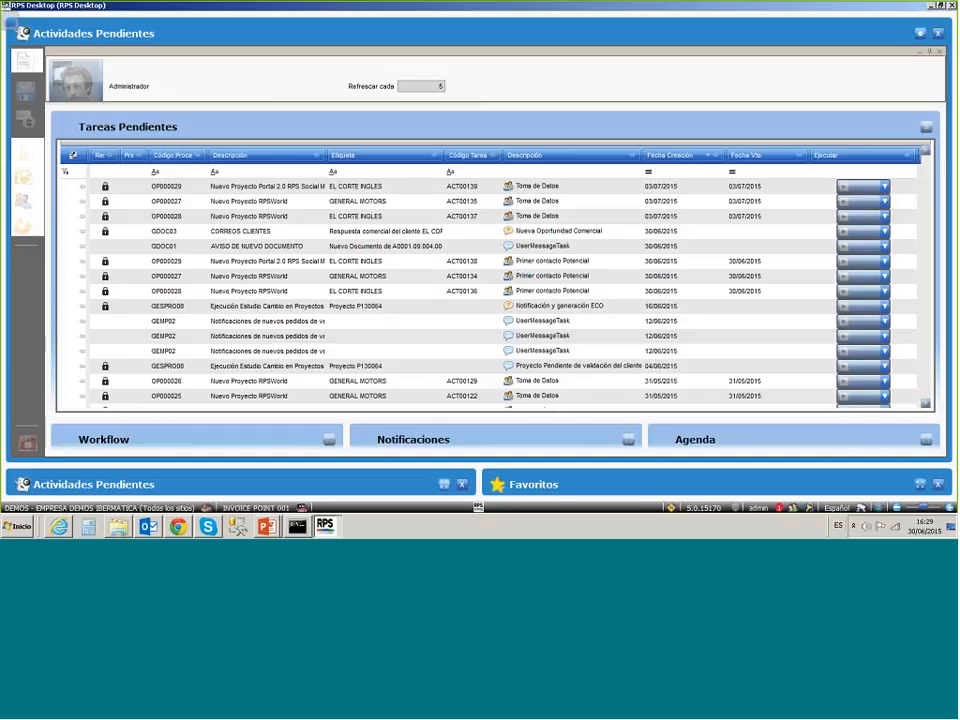
left_click(706, 173)
left_click(688, 215)
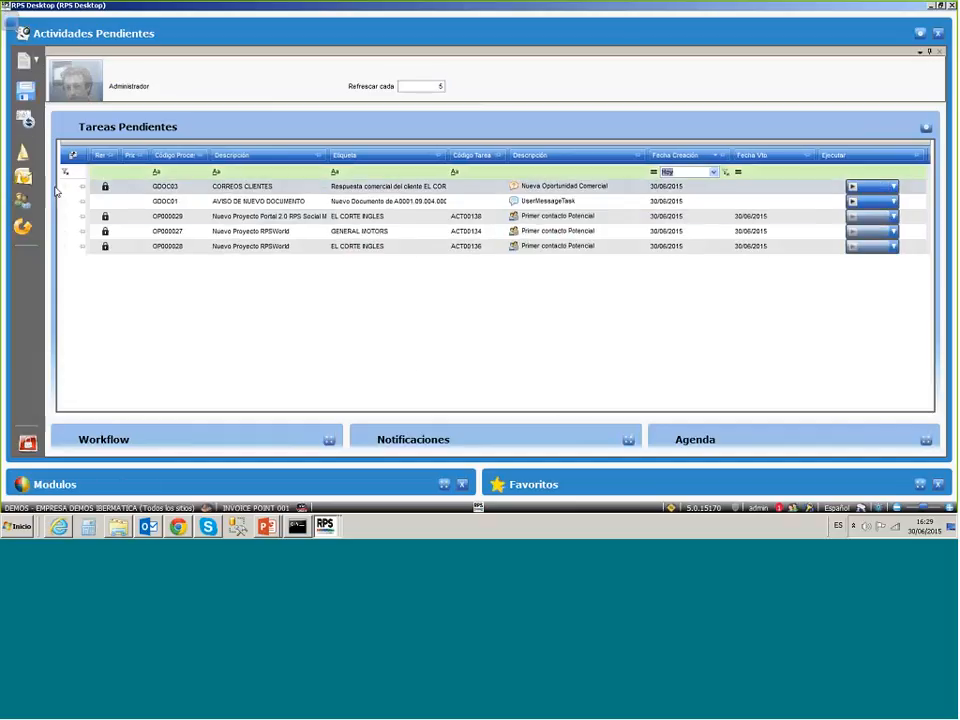
- Execute the CORREOS CLIENTES task, answer Si to opening a CRM opportunity for the customer, and finalize it
left_click(242, 186)
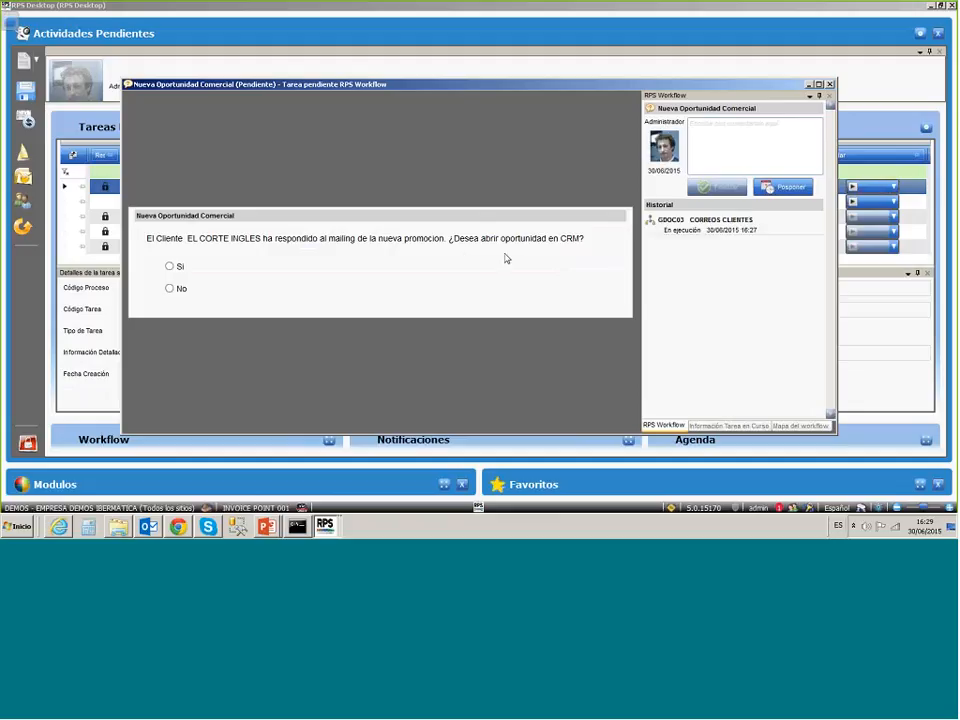
left_click(170, 267)
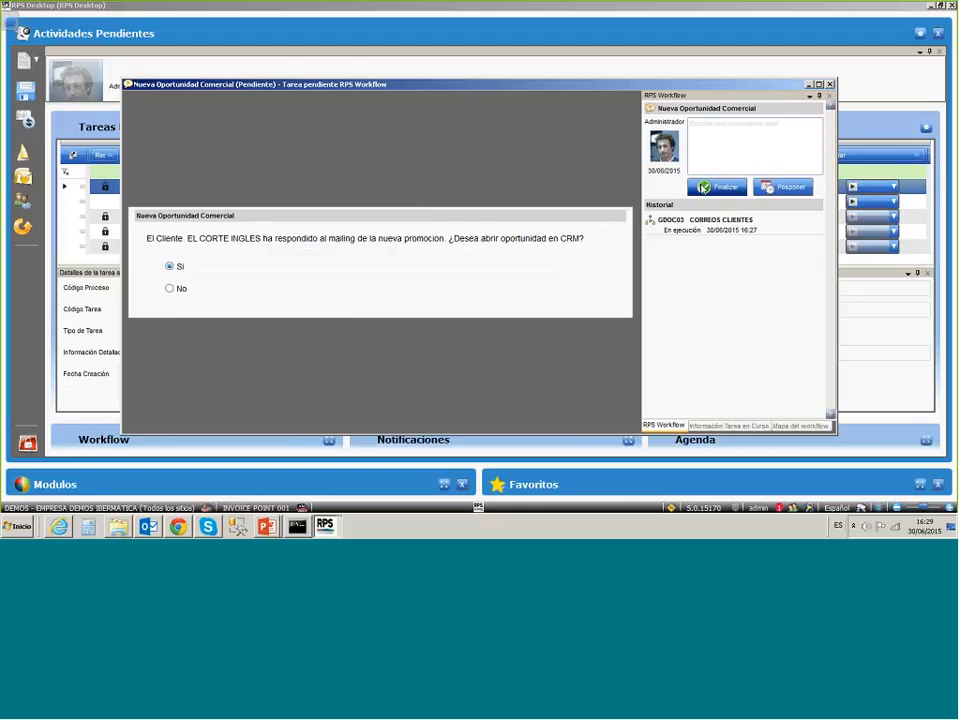
left_click(704, 187)
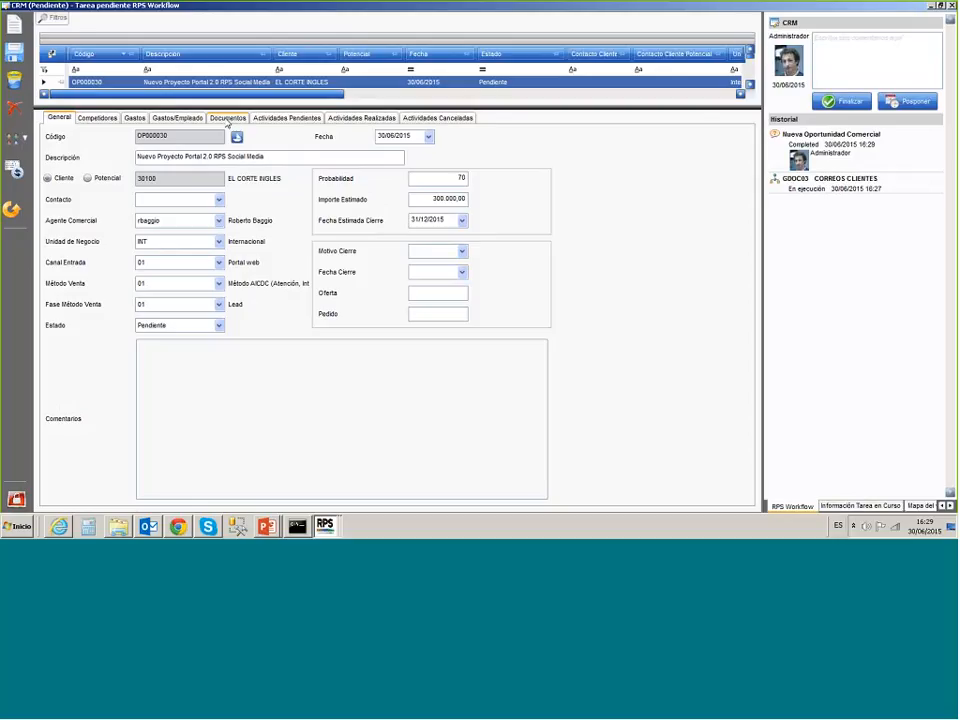
- Check the documents linked to the new CRM opportunity and finalize the CRM task
left_click(227, 118)
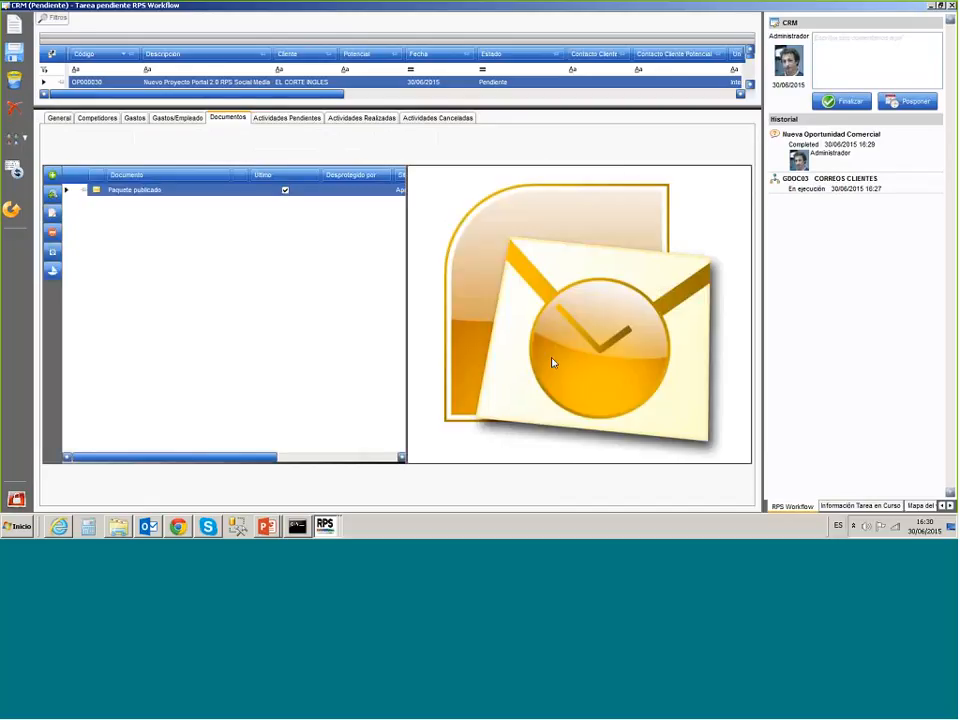
left_click(846, 103)
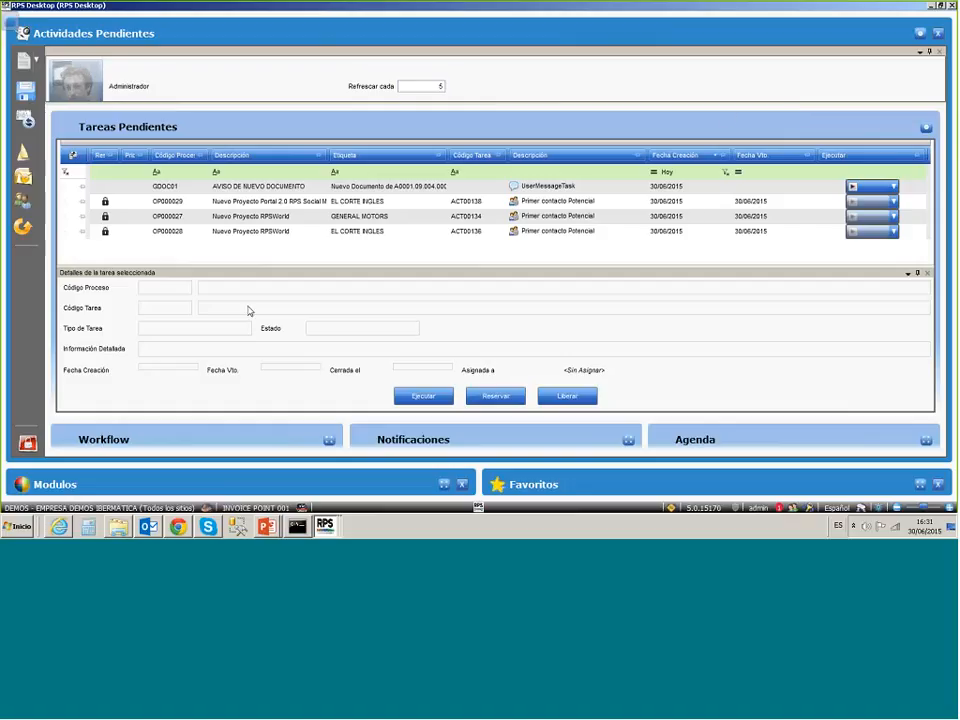
- Switch to the Documentos window and close the workflow designer and document type screens
left_click(325, 526)
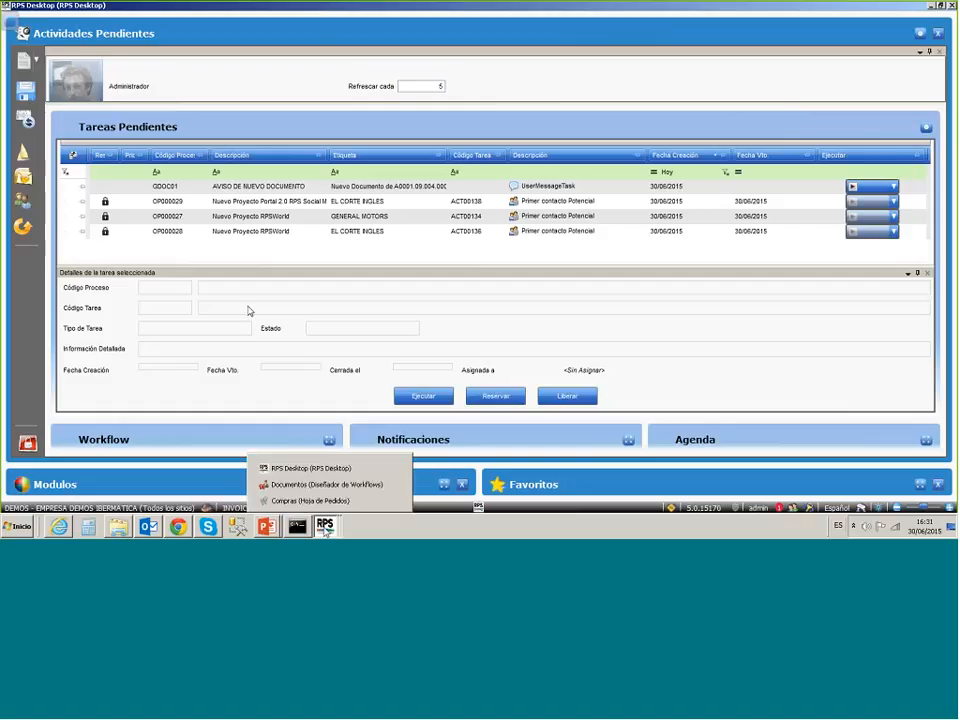
left_click(325, 486)
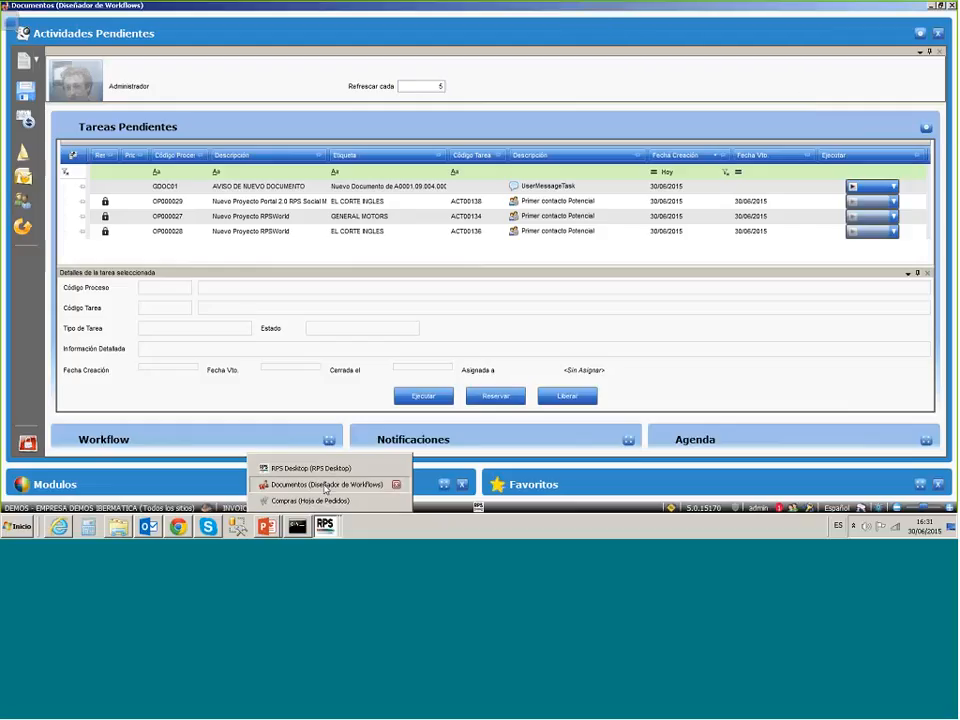
left_click(325, 486)
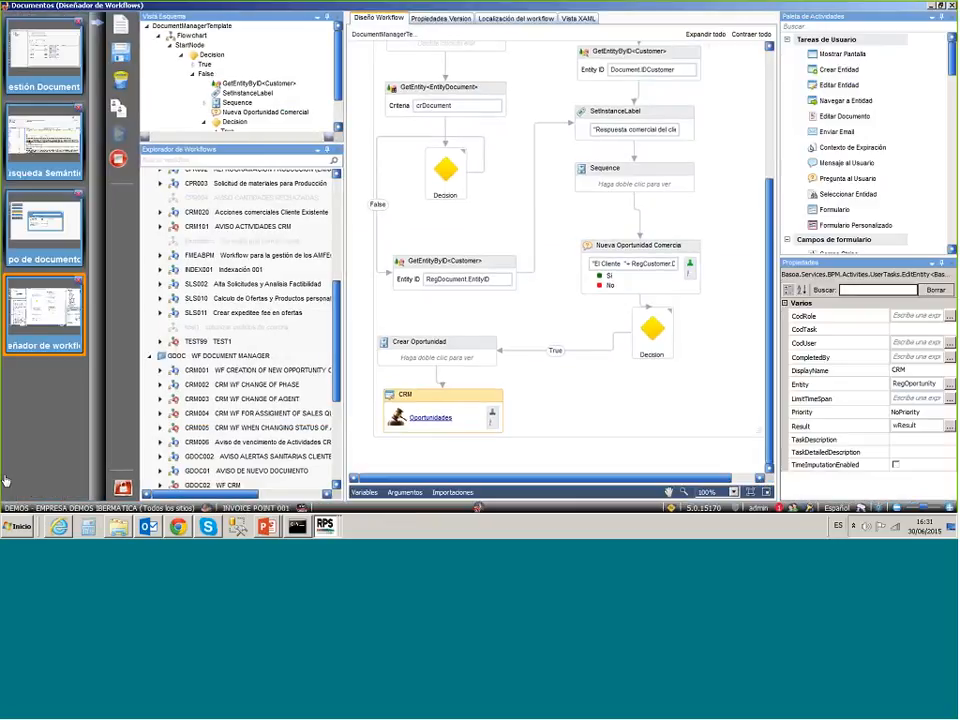
left_click(35, 490)
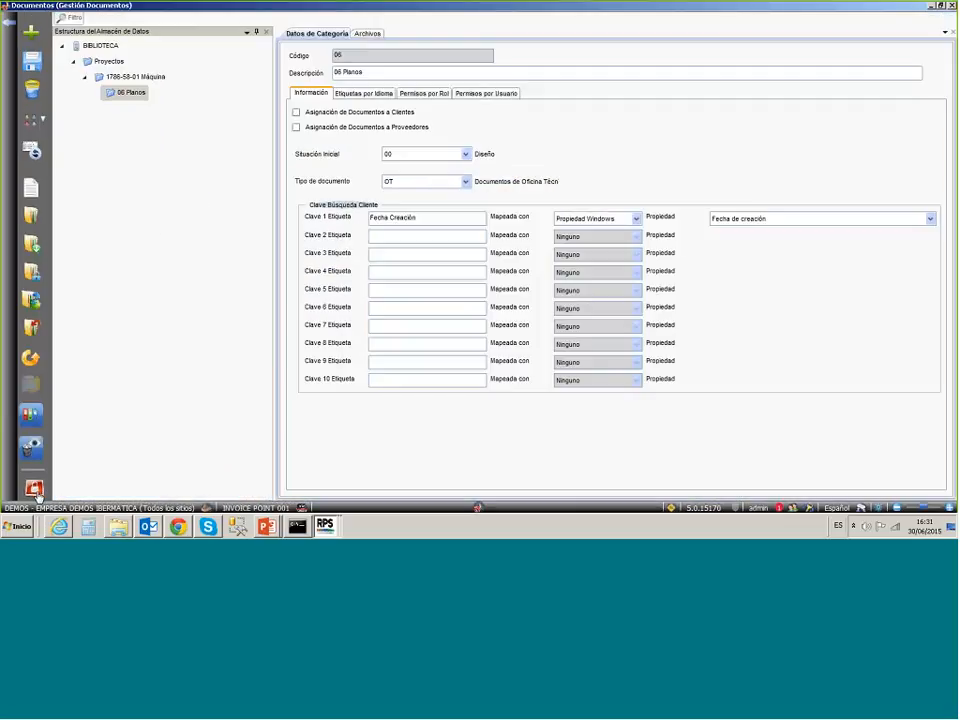
left_click(7, 289)
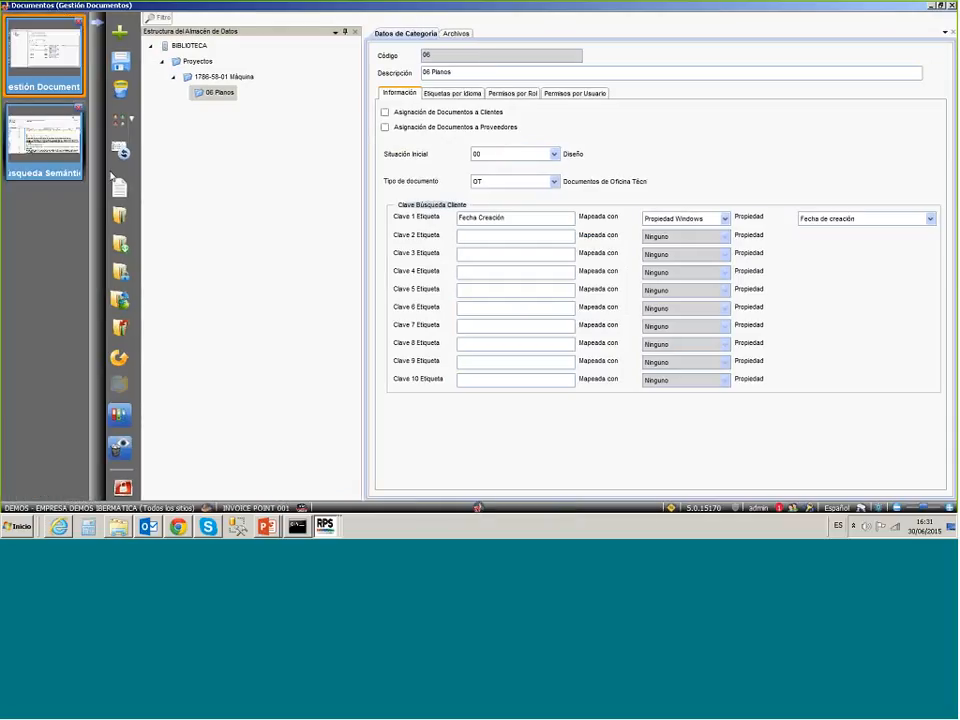
- From the semantic search results, open the document Formacion RPS - Nivel 100 - 1Indice.docx and display its opinions
left_click(70, 160)
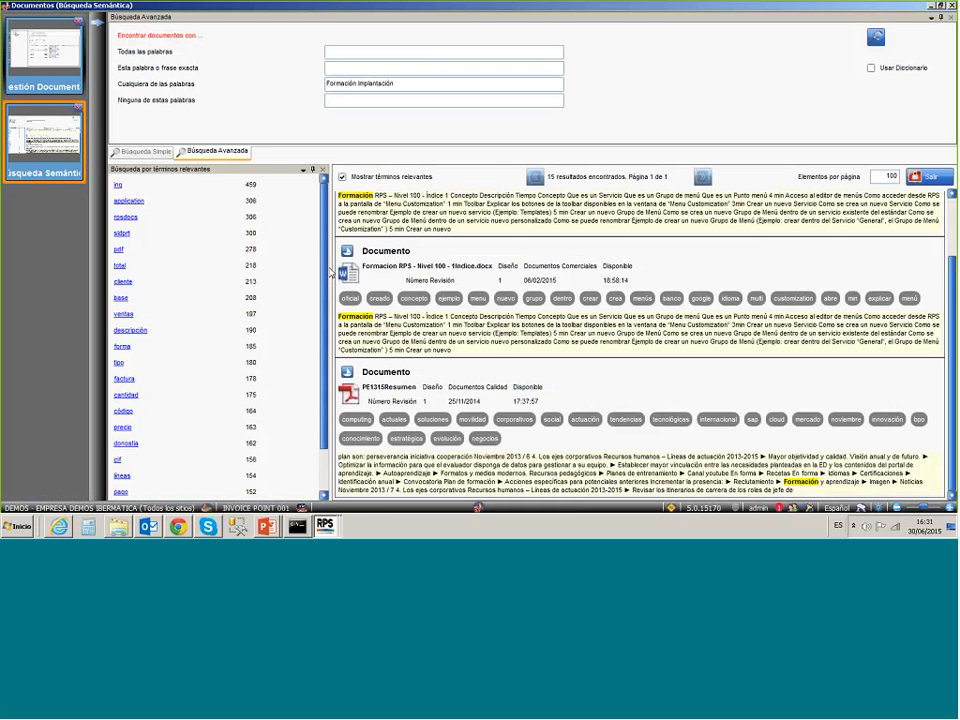
left_click(258, 251)
left_click(305, 274)
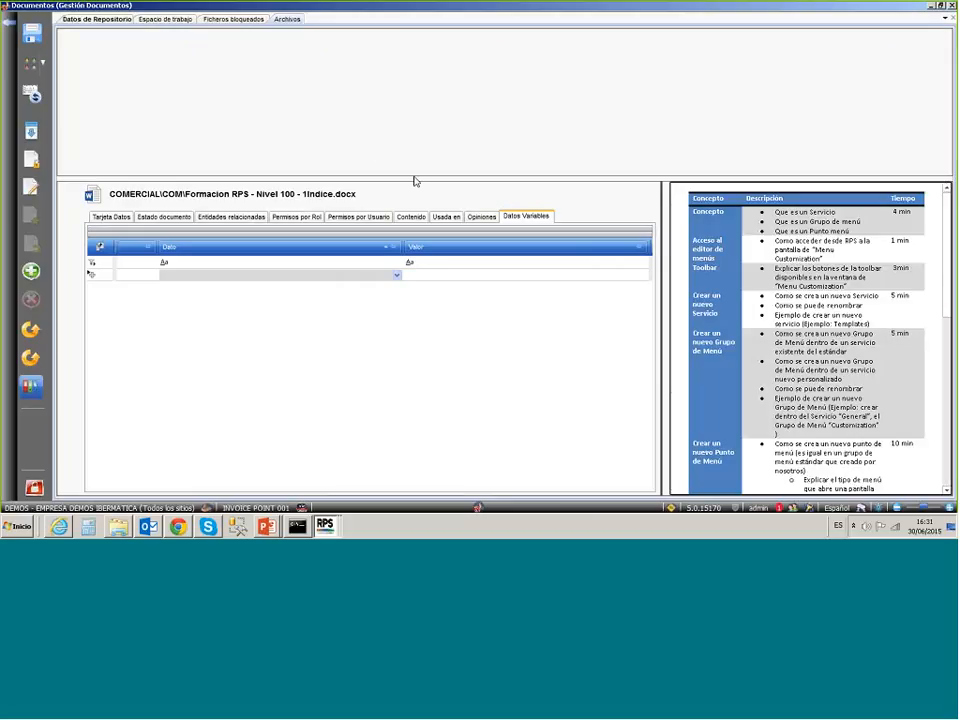
left_click(481, 217)
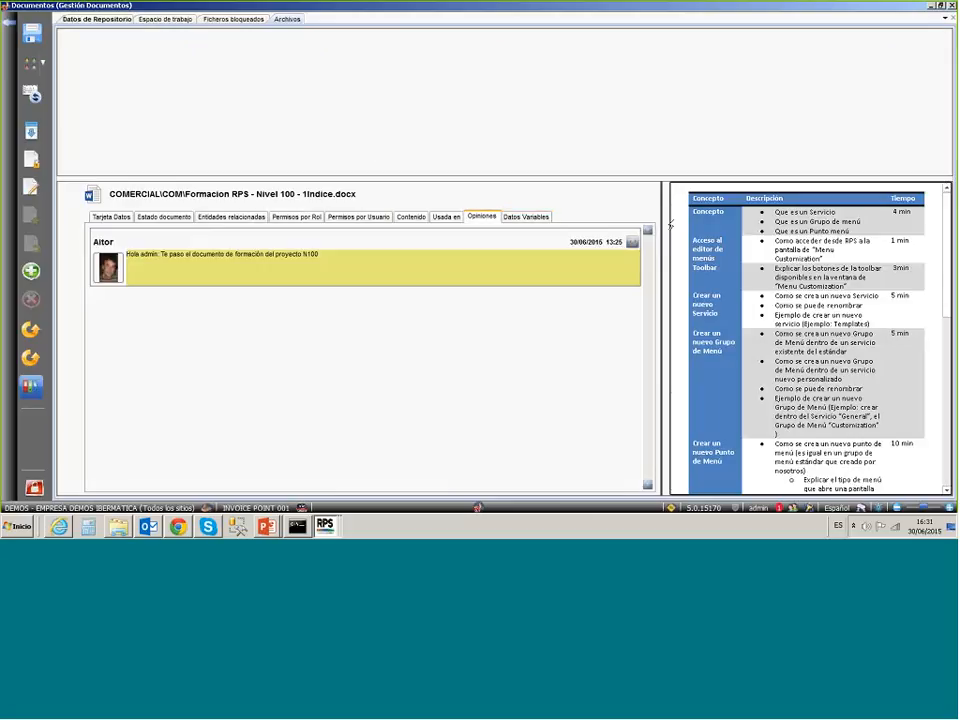
- Add a green opinion addressed to the colleague by name, reading "Este es el plan de formación del proyecto de implantación 2.0"
left_click(287, 19)
left_click(43, 65)
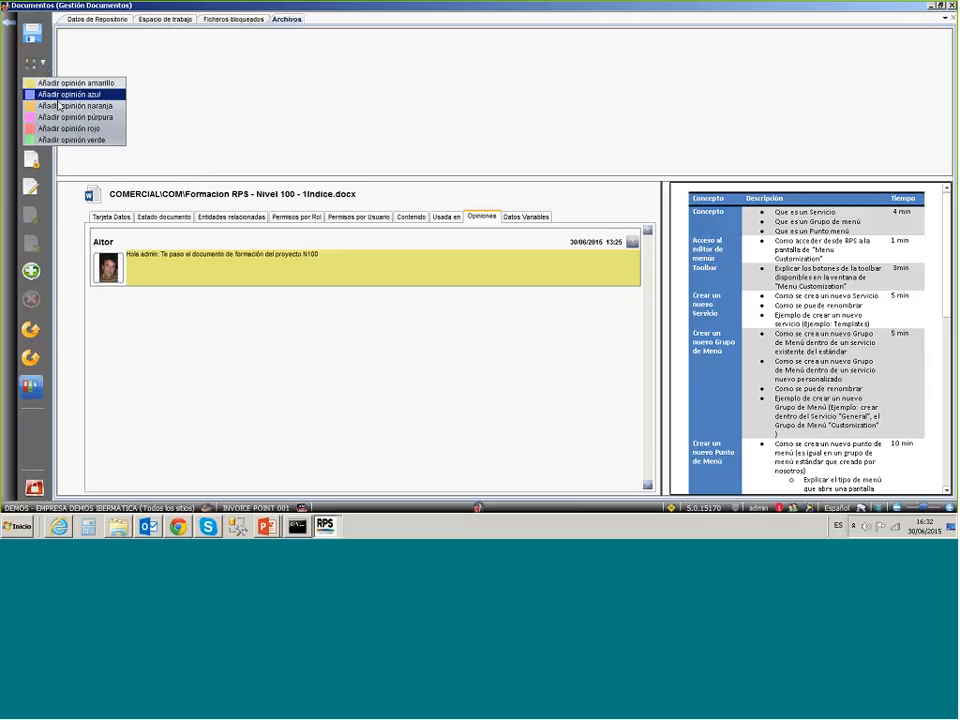
left_click(60, 139)
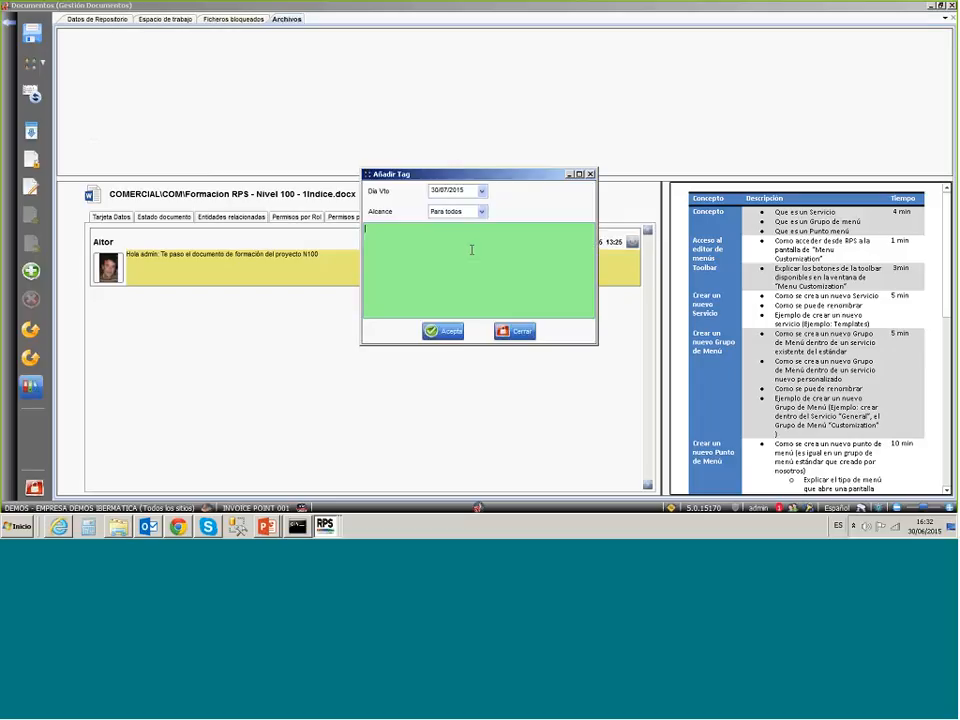
type("AAitor: Este es")
type("el plan de formación del proyecto de implantación 2.0")
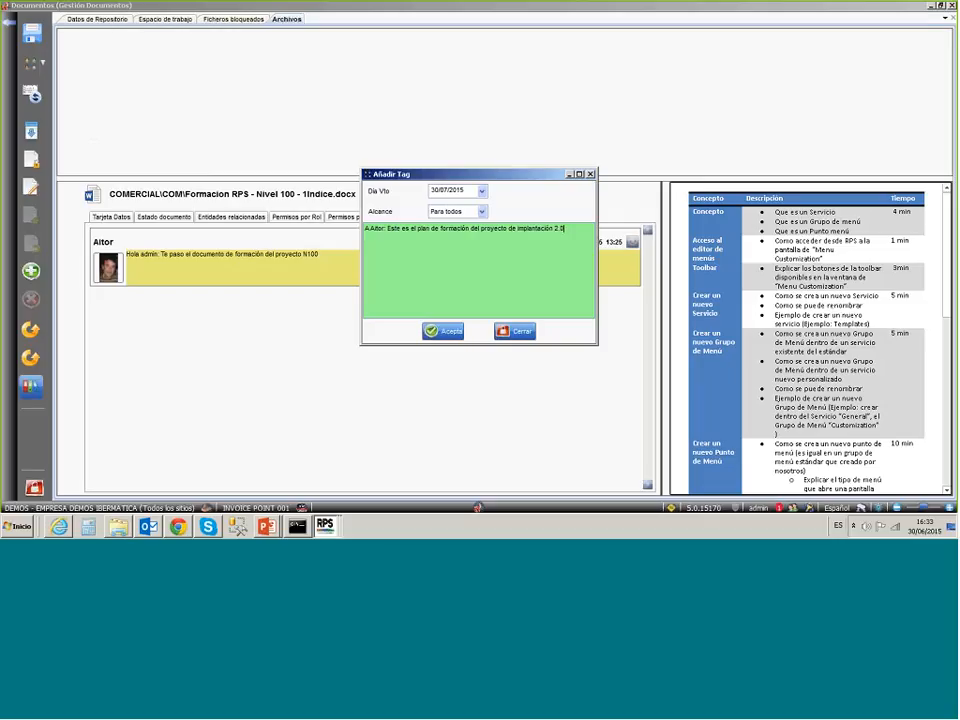
left_click(443, 333)
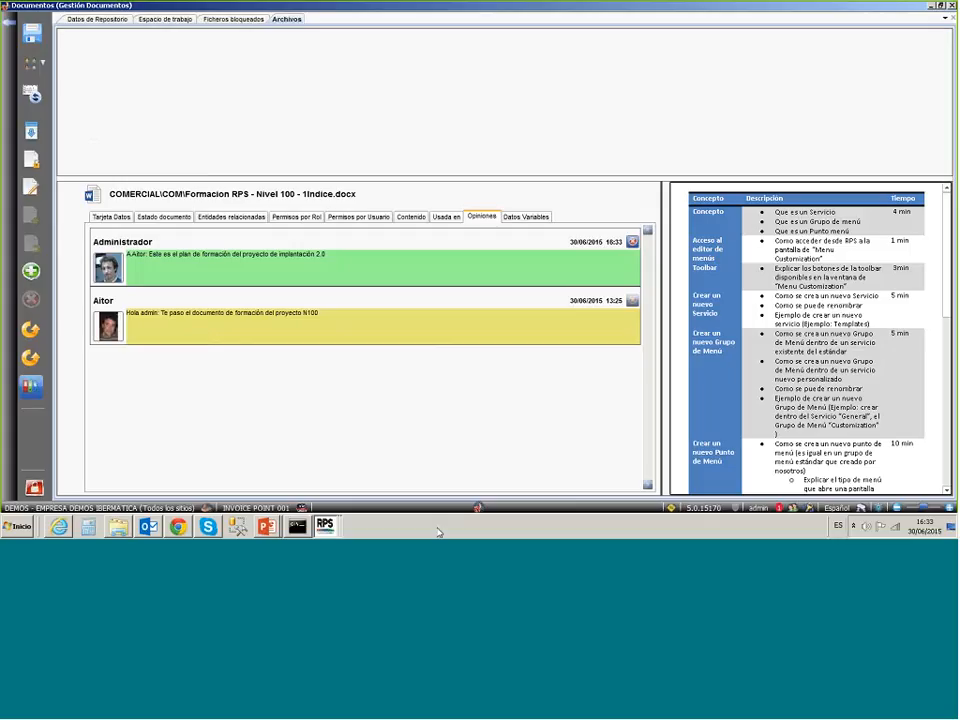
- Switch the session to the colleague's account using Windows authentication, keeping the DEMOS company, all sites and Spanish
left_click(795, 510)
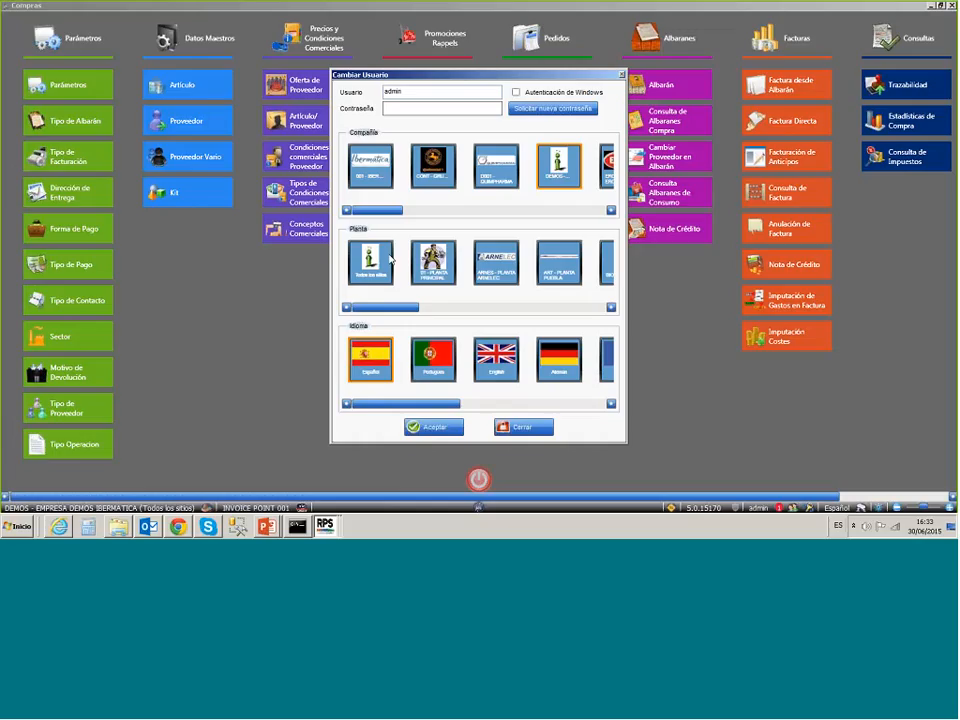
left_click(390, 259)
left_click(516, 92)
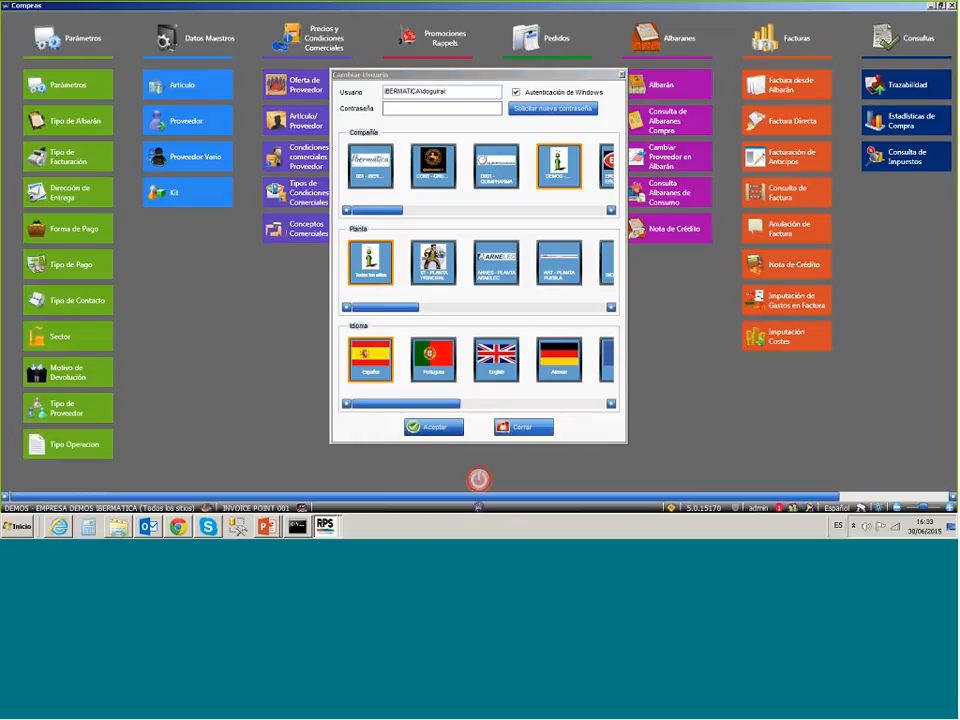
- In the RPS Desktop notifications, open the document from the notice of a new opinion on N100-Formacion RPS - Nivel 100
left_click(334, 526)
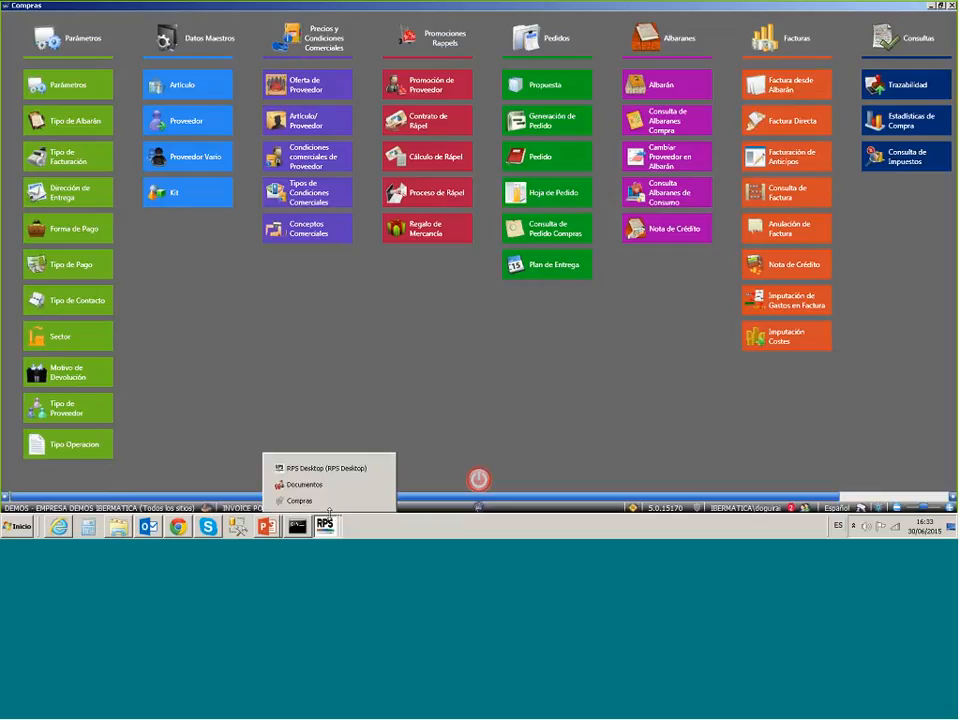
left_click(323, 469)
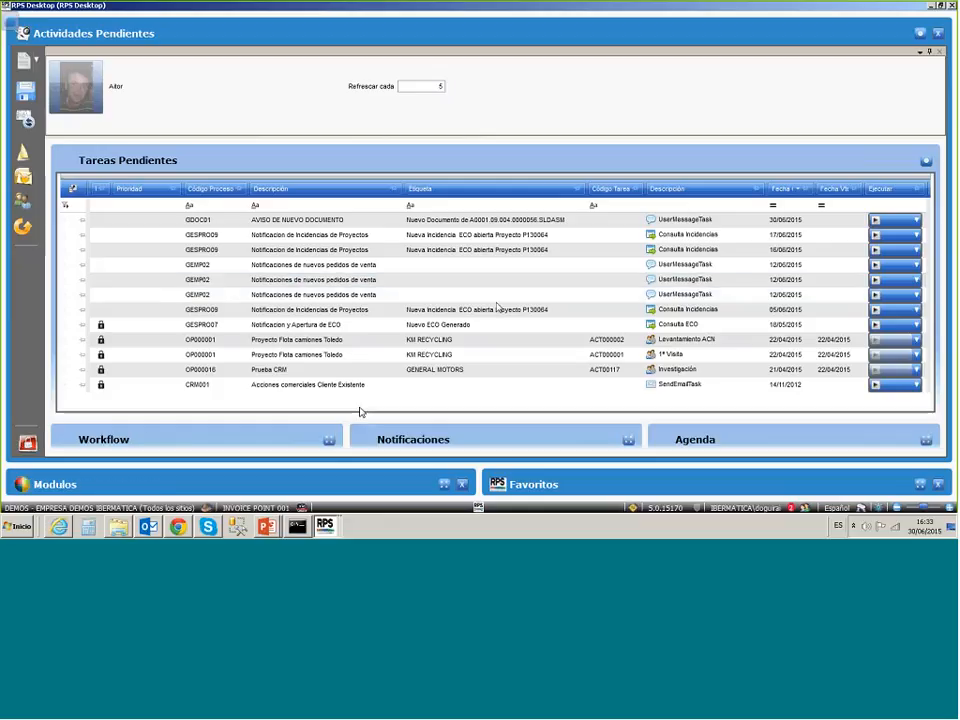
left_click(413, 439)
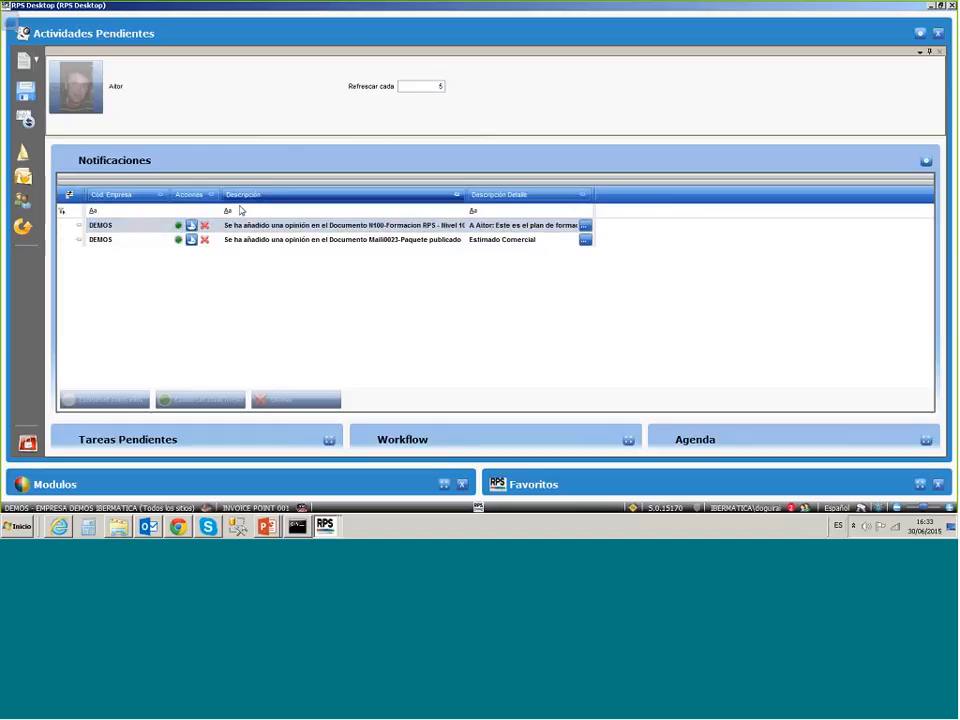
left_click(192, 227)
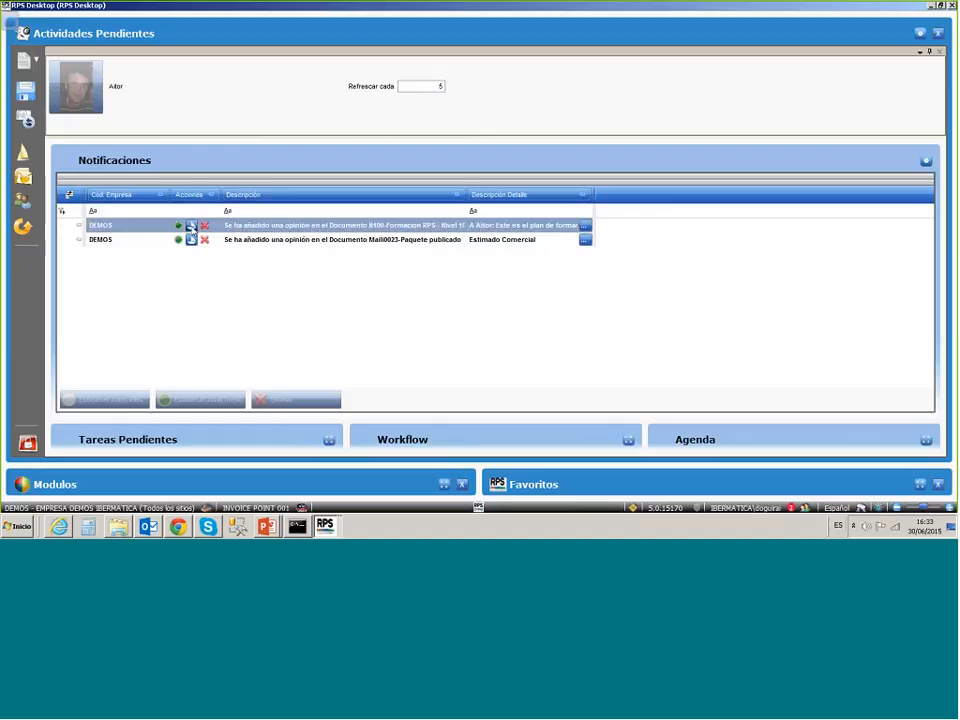
left_click(192, 228)
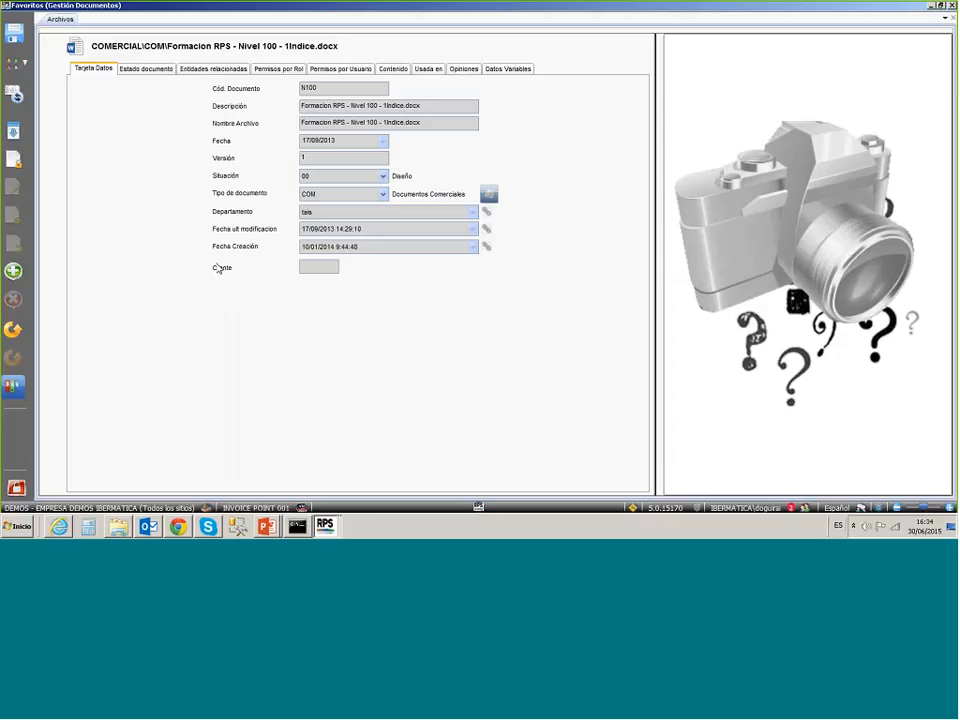
- Switch to the PowerPoint presentation, run its slide show from "¿Qué aporta el Gestor Documental de RPS?" and advance to the Metadatos slide
mouse_move(268, 524)
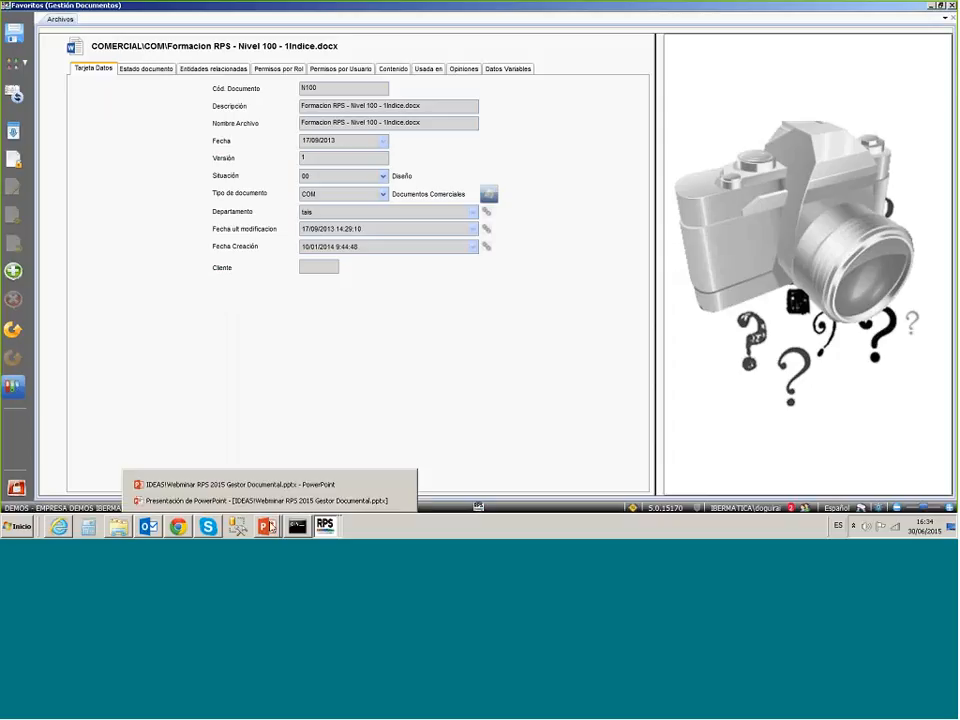
left_click(271, 486)
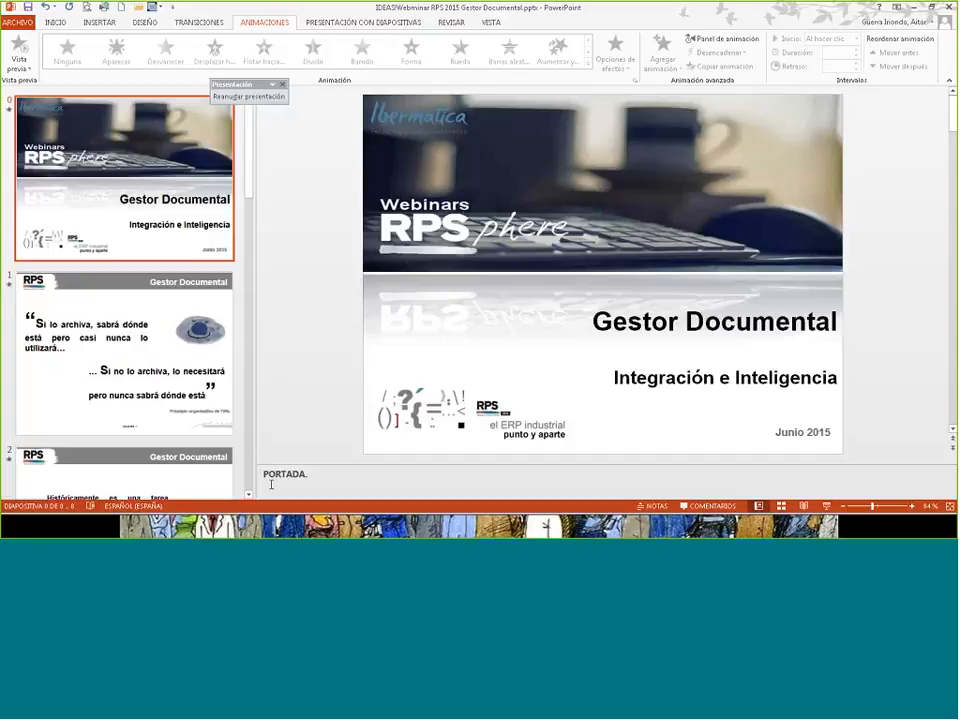
scroll(137, 376, "down", 10)
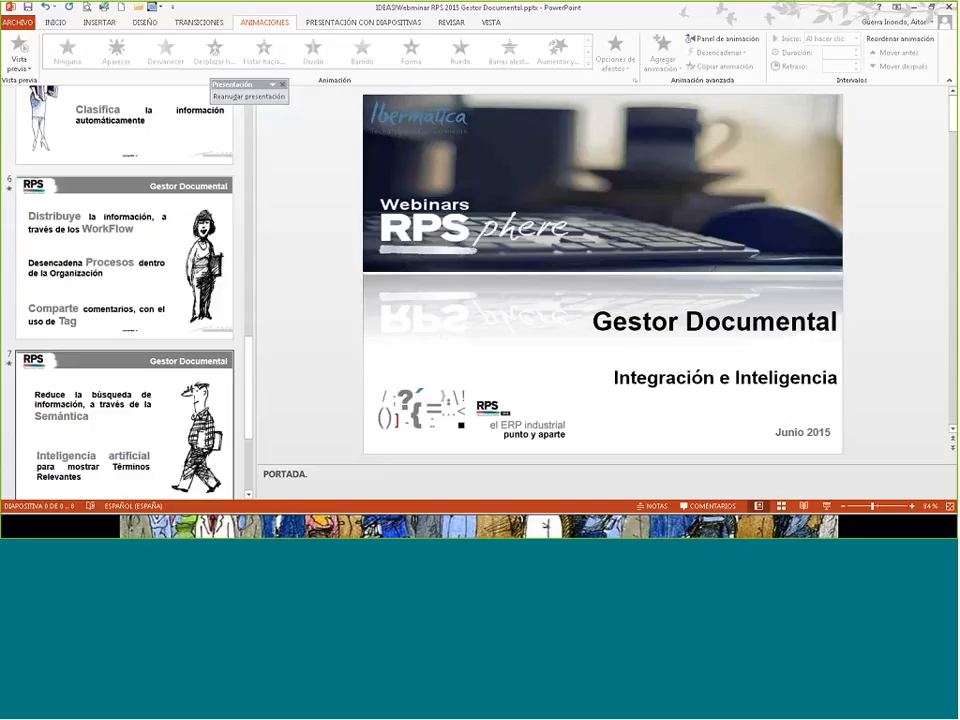
scroll(137, 374, "up", 5)
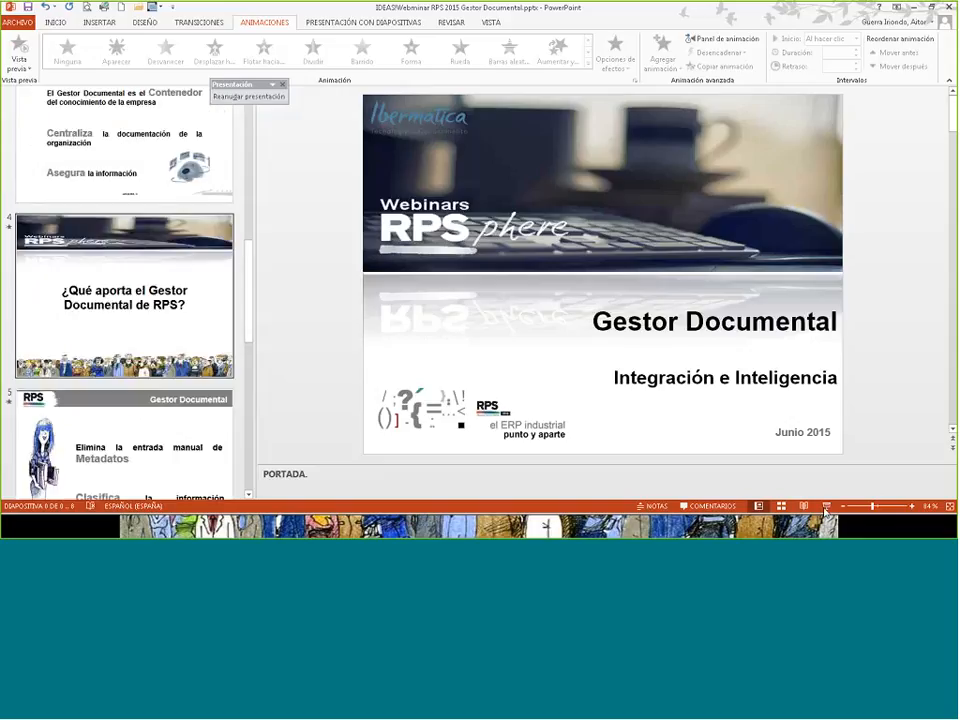
left_click(826, 509)
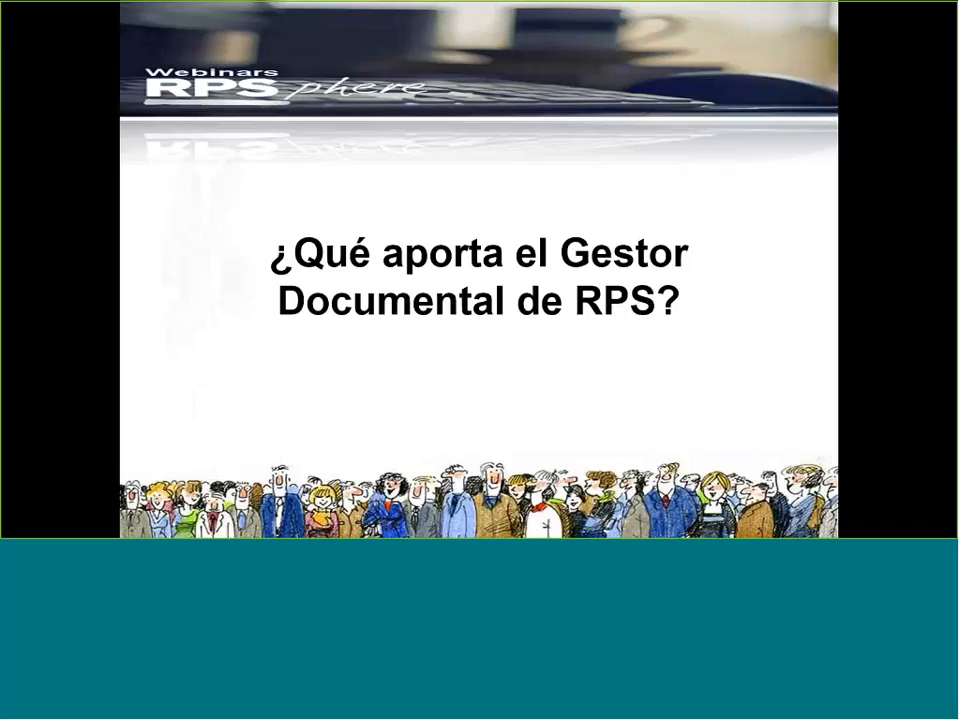
key("Right")
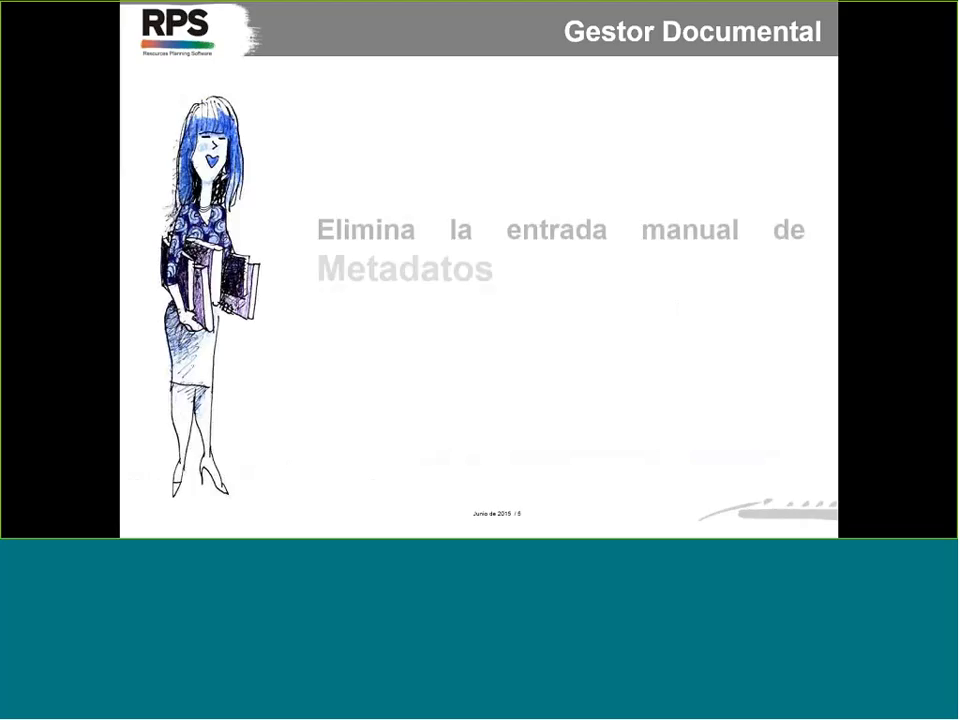